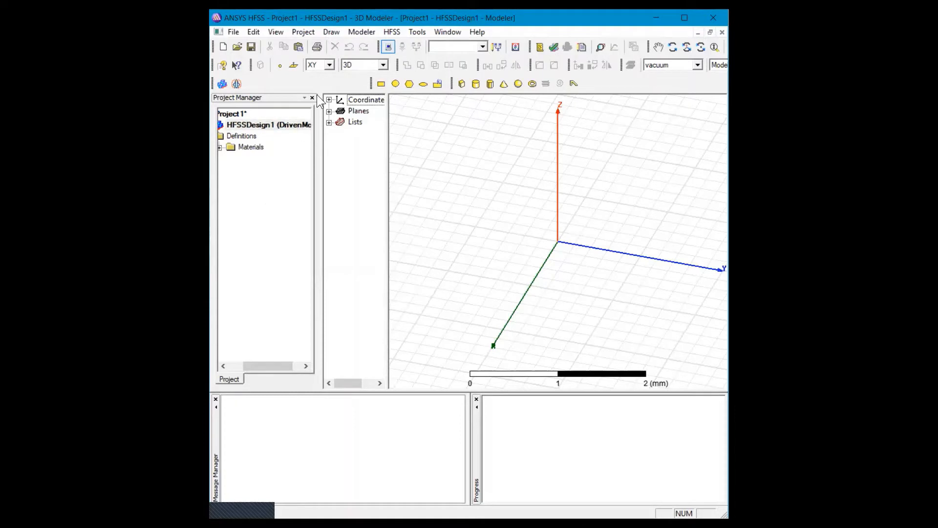
Inspect the general HFSS options, including the default solution type and boundary assignment settings, and close them without changes
{"action": "left_click", "coordinate": [419, 32]}
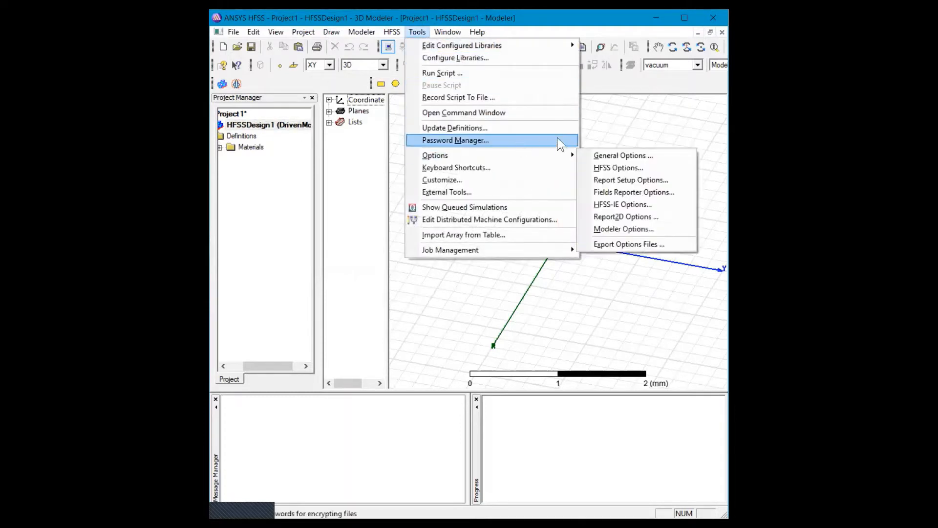
{"action": "left_click", "coordinate": [627, 168]}
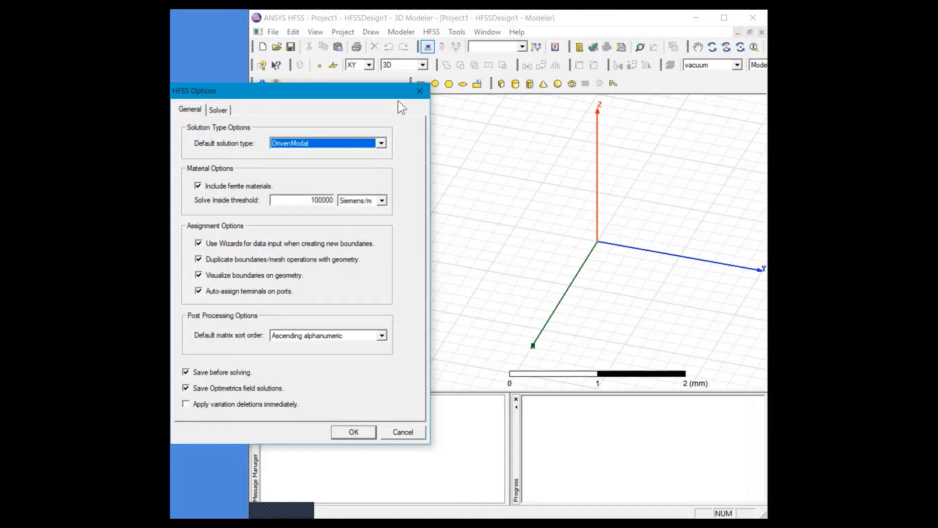
{"action": "left_click", "coordinate": [412, 95]}
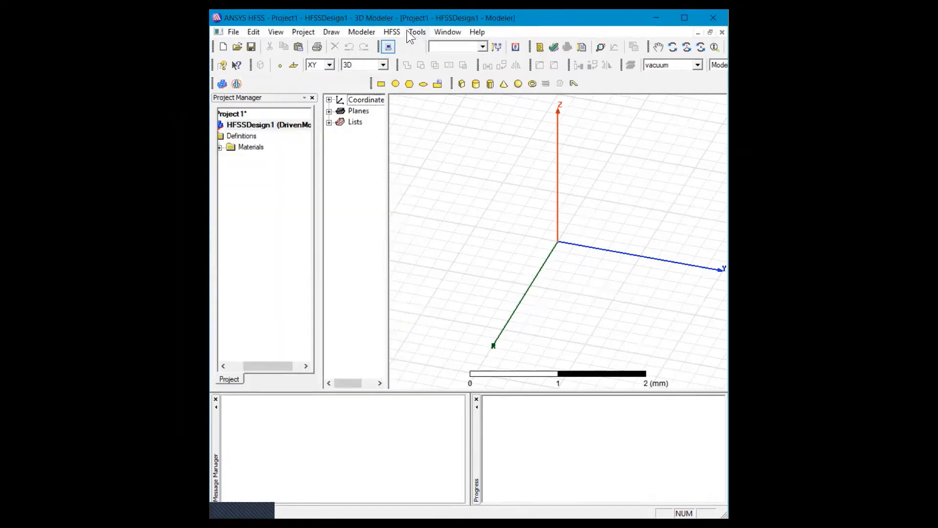
Check the modeler options for polyline covering, snap modes and editing properties of new primitives, and accept them
{"action": "left_click", "coordinate": [451, 31]}
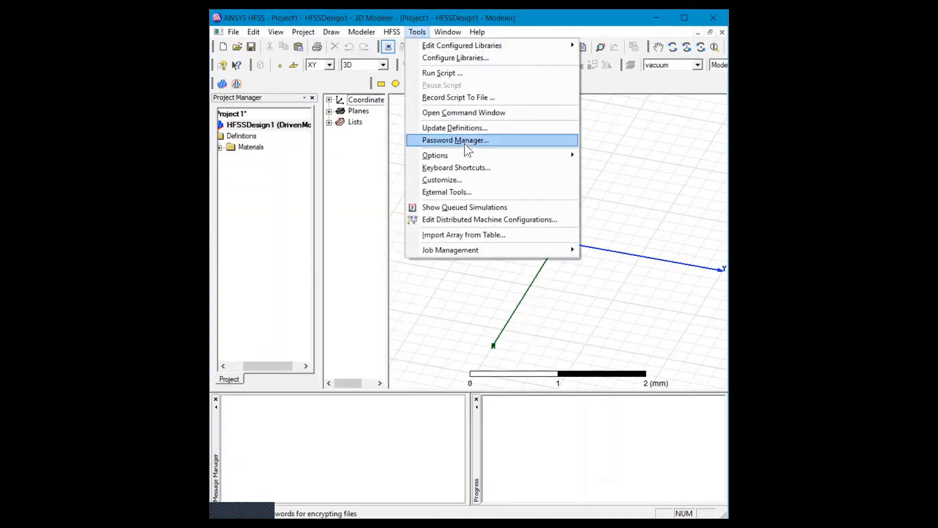
{"action": "mouse_move", "coordinate": [474, 157]}
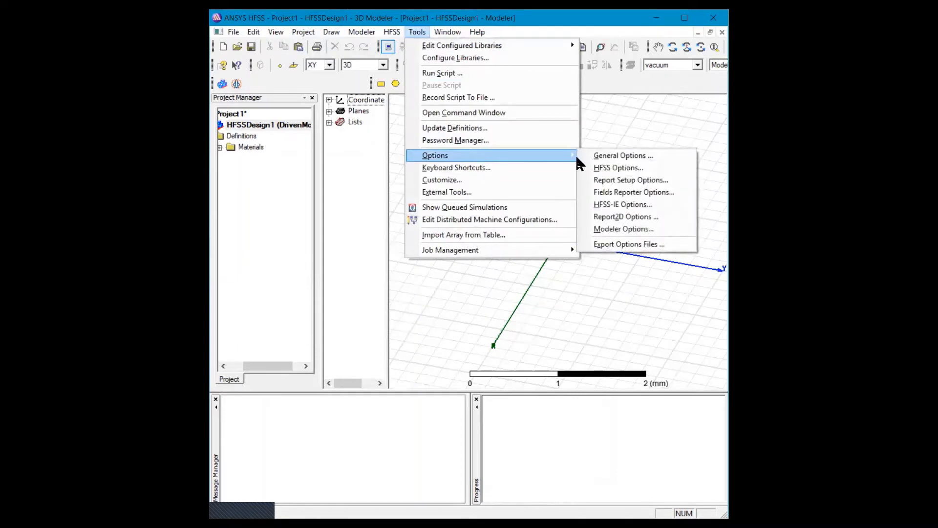
{"action": "left_click", "coordinate": [636, 229]}
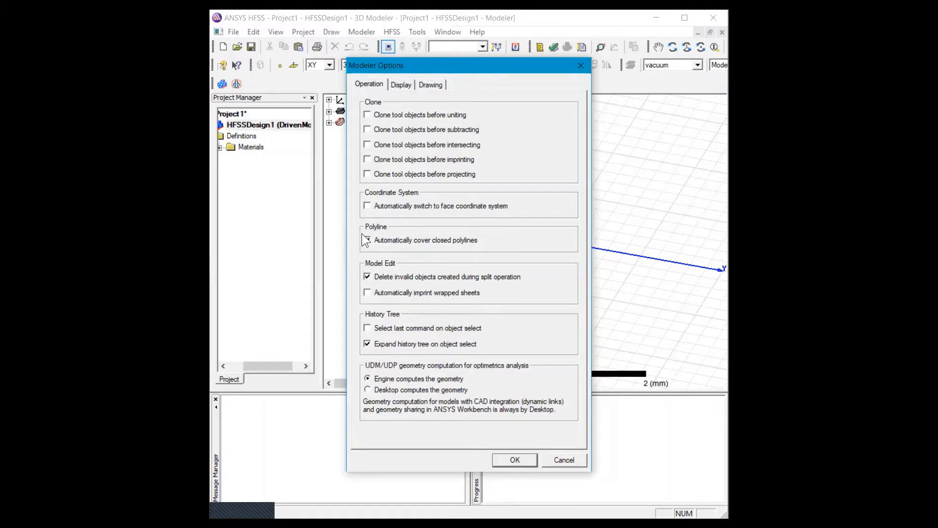
{"action": "left_click", "coordinate": [426, 85]}
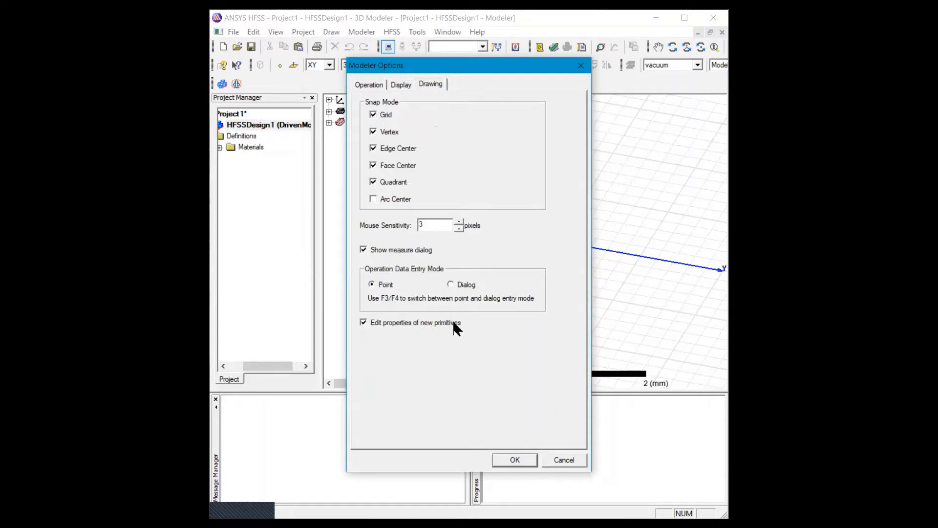
{"action": "left_click", "coordinate": [516, 460]}
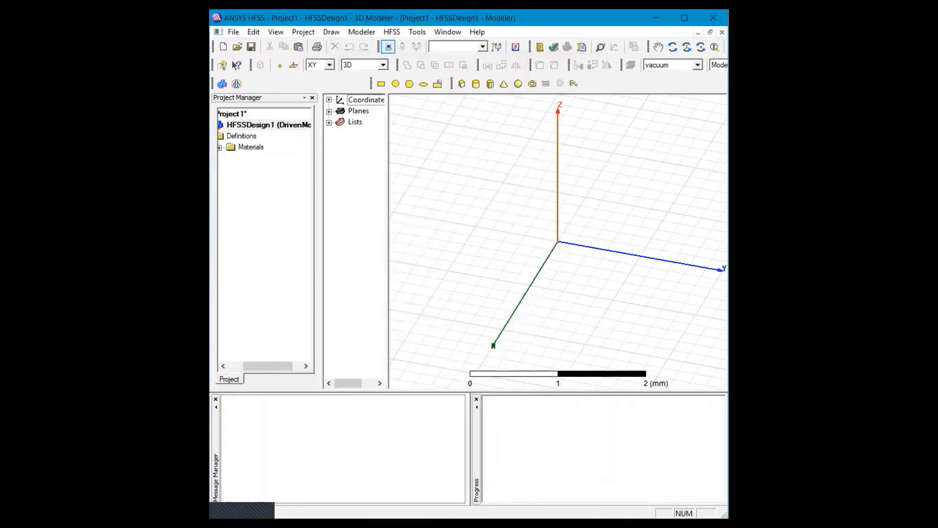
Set the design's solution type to driven Modal with Network Analysis
{"action": "left_click", "coordinate": [391, 31]}
{"action": "left_click", "coordinate": [400, 46]}
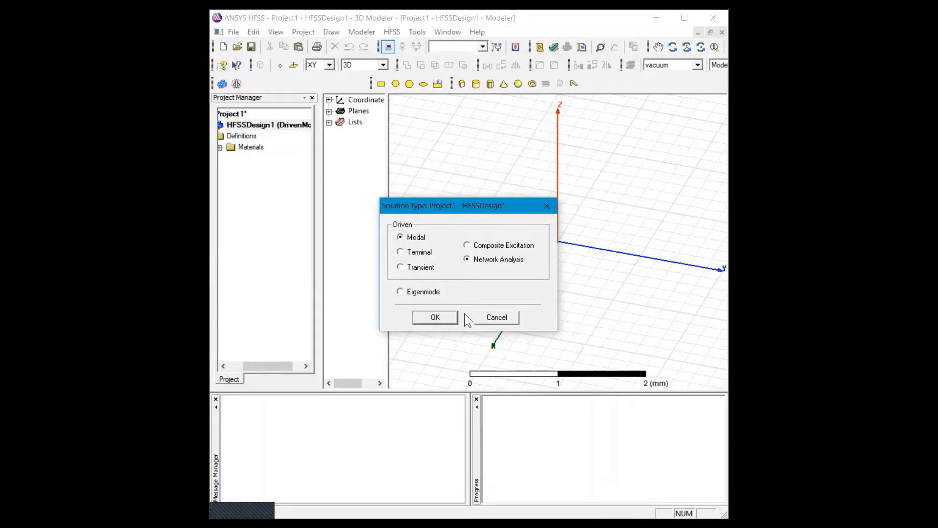
{"action": "left_click", "coordinate": [426, 315]}
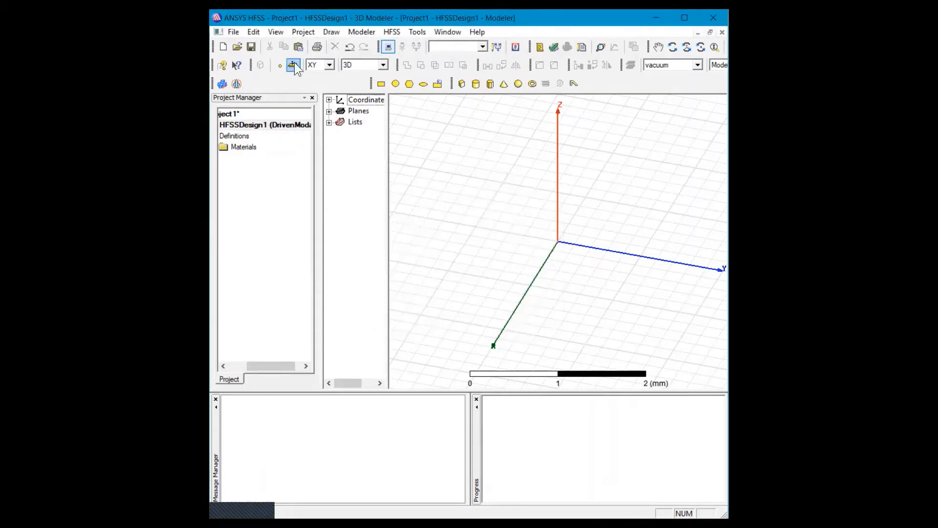
Set the model units to mm without rescaling to new units
{"action": "left_click", "coordinate": [392, 32]}
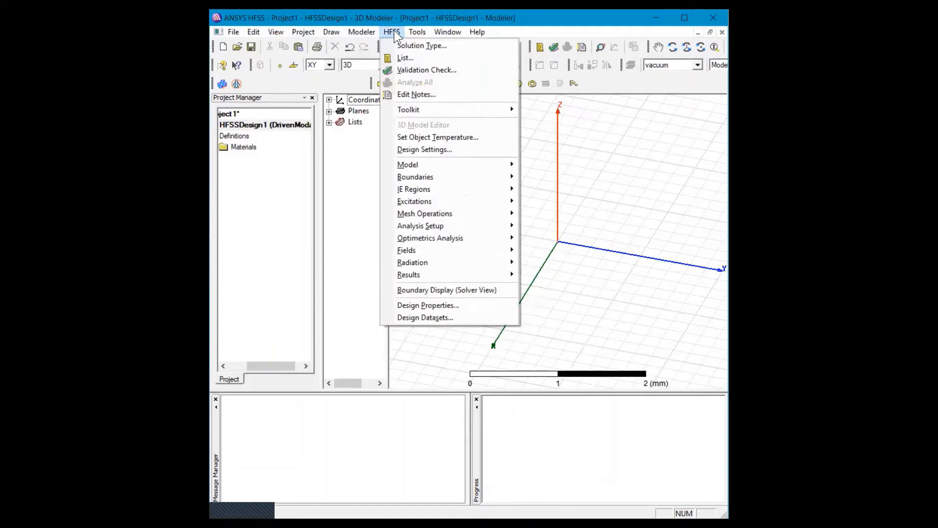
{"action": "mouse_move", "coordinate": [367, 34]}
{"action": "left_click", "coordinate": [386, 237]}
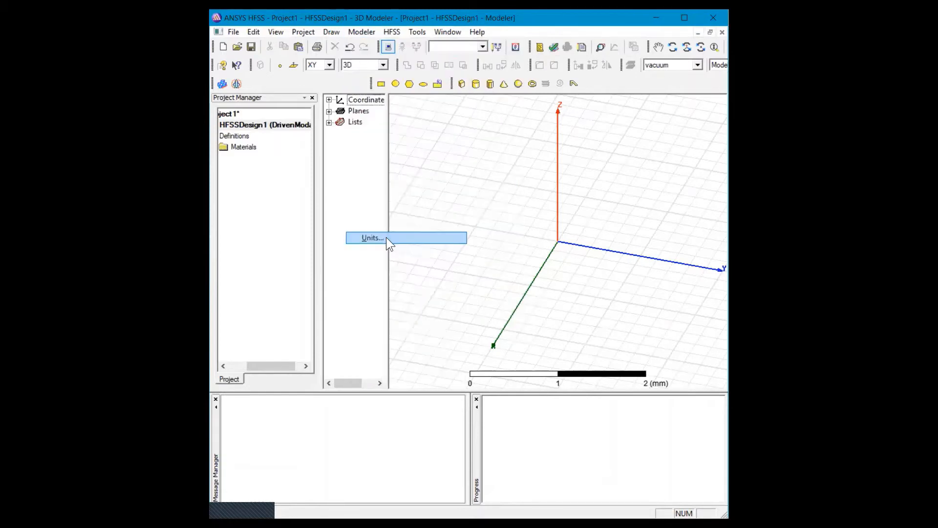
{"action": "left_click", "coordinate": [456, 251]}
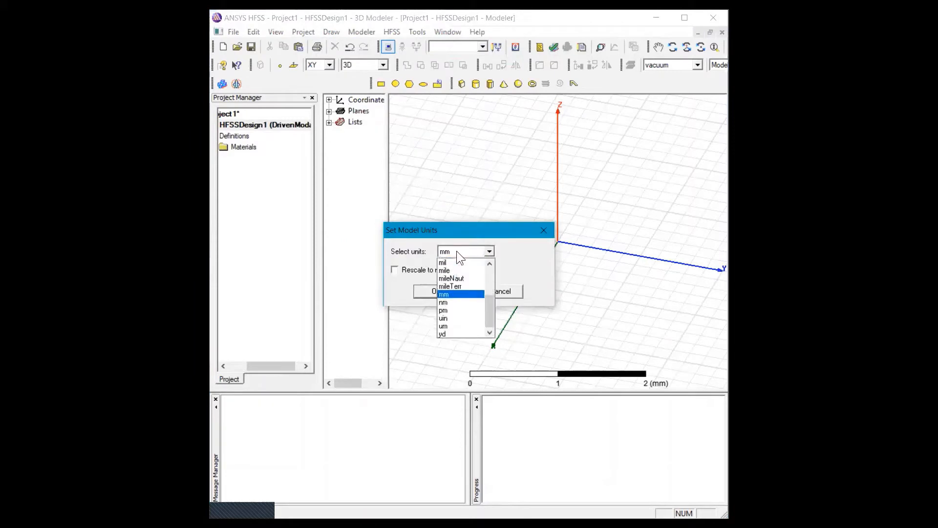
{"action": "left_click", "coordinate": [451, 295]}
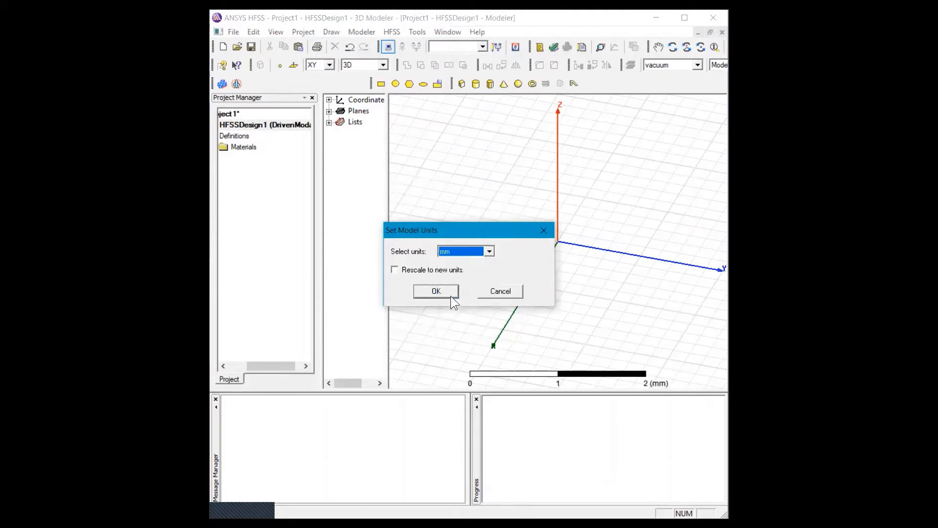
{"action": "left_click", "coordinate": [440, 291]}
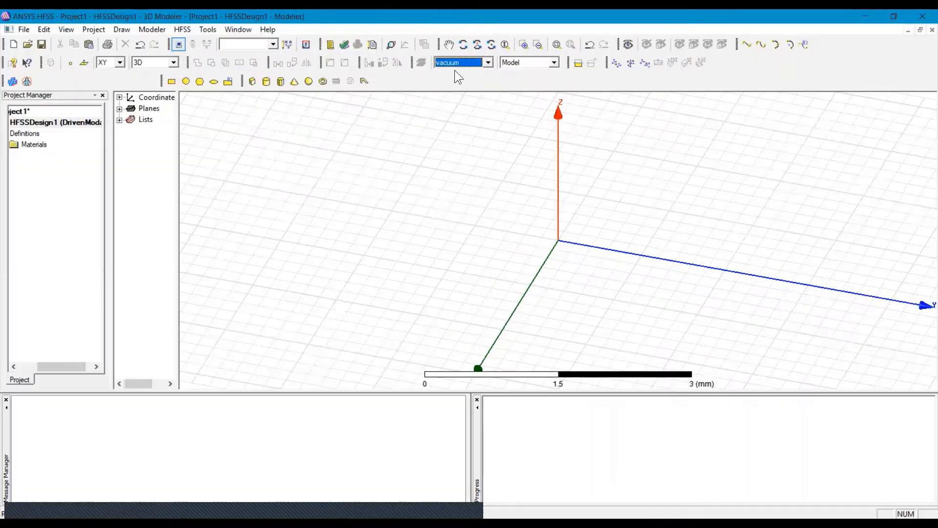
Browse the material library for the default material and add a new material named Alumina
{"action": "left_click", "coordinate": [458, 63]}
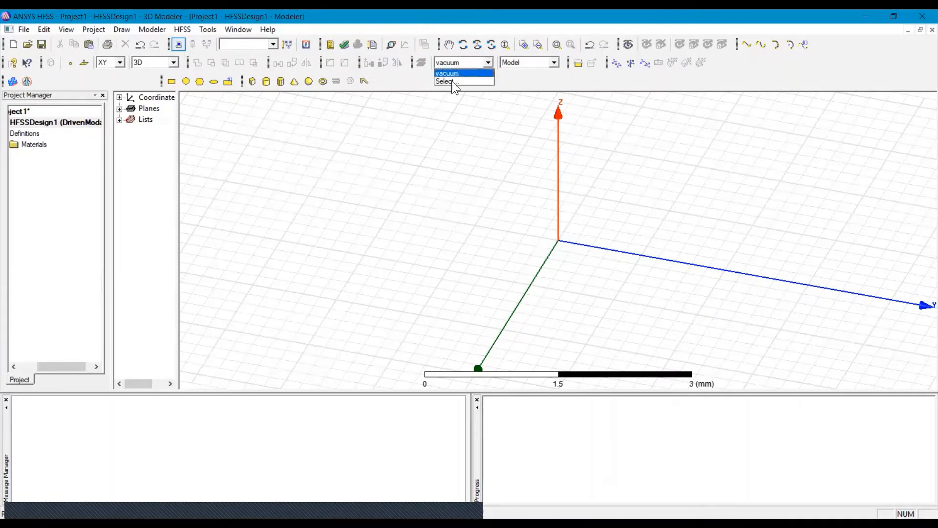
{"action": "left_click", "coordinate": [454, 81]}
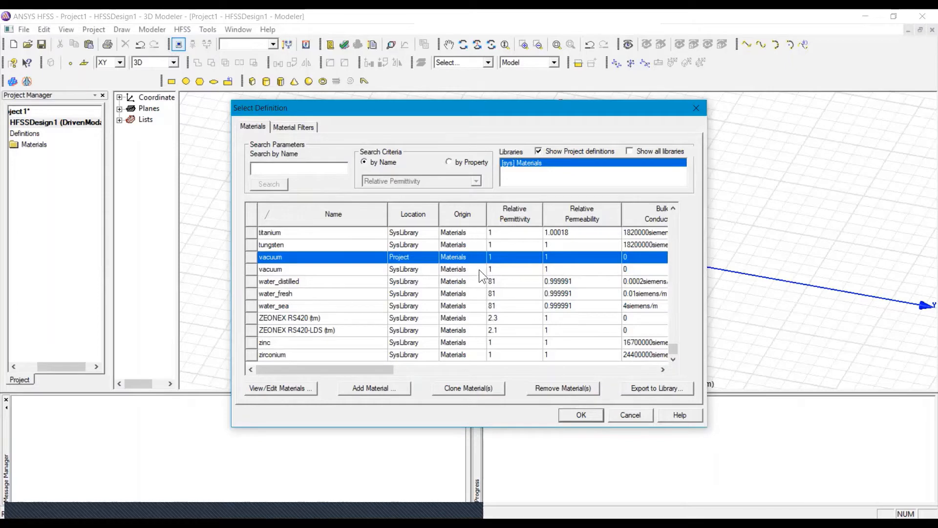
{"action": "scroll", "coordinate": [479, 268], "scroll_direction": "up", "scroll_amount": 2}
{"action": "scroll", "coordinate": [489, 303], "scroll_direction": "up", "scroll_amount": 3}
{"action": "scroll", "coordinate": [488, 303], "scroll_direction": "up", "scroll_amount": 4}
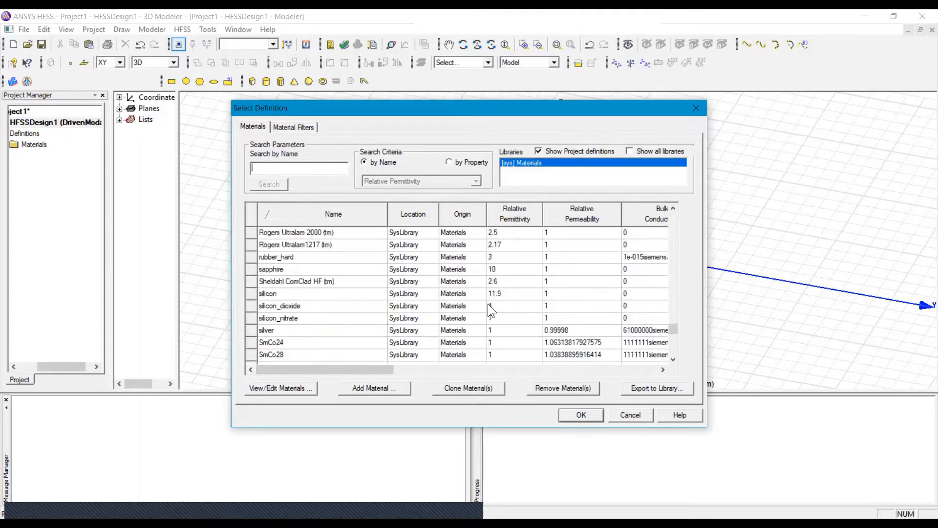
{"action": "left_click_drag", "start_coordinate": [674, 324], "coordinate": [681, 210]}
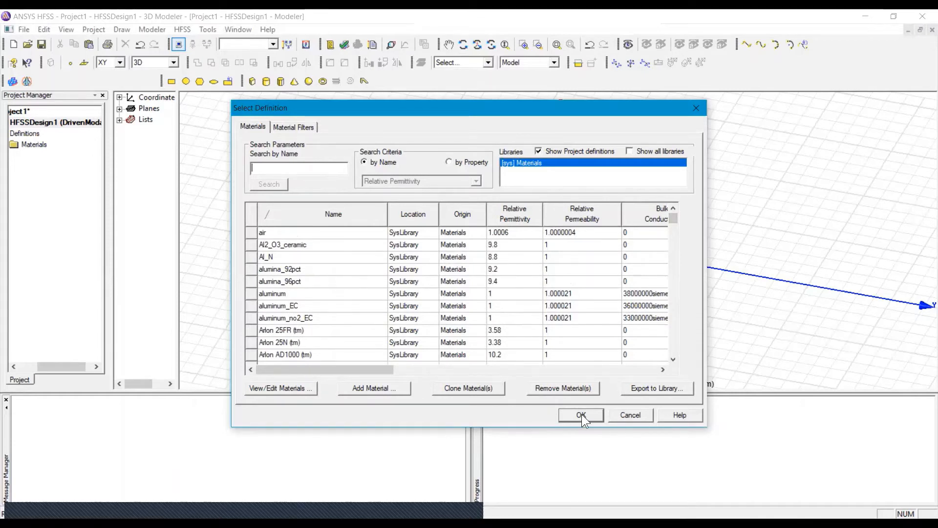
{"action": "left_click", "coordinate": [361, 388]}
{"action": "left_click_drag", "start_coordinate": [286, 151], "coordinate": [213, 150]}
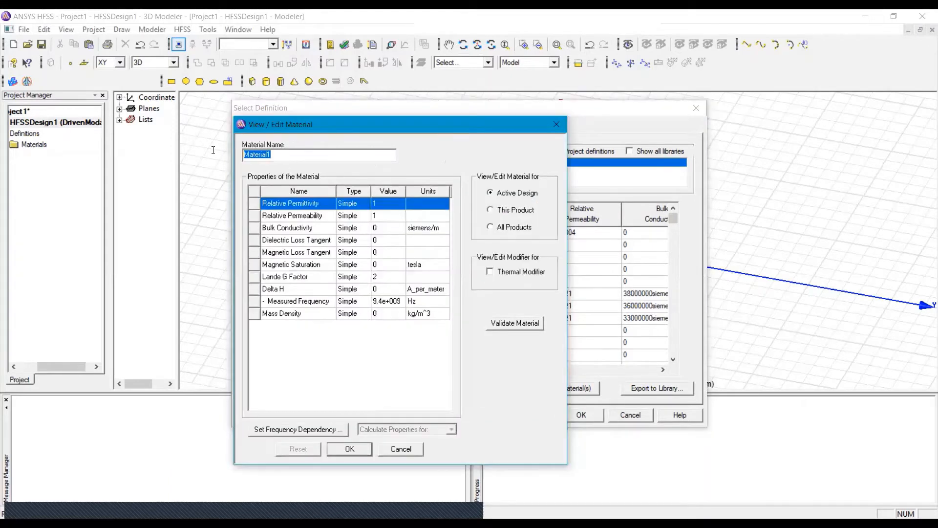
{"action": "type", "text": "Alumina"}
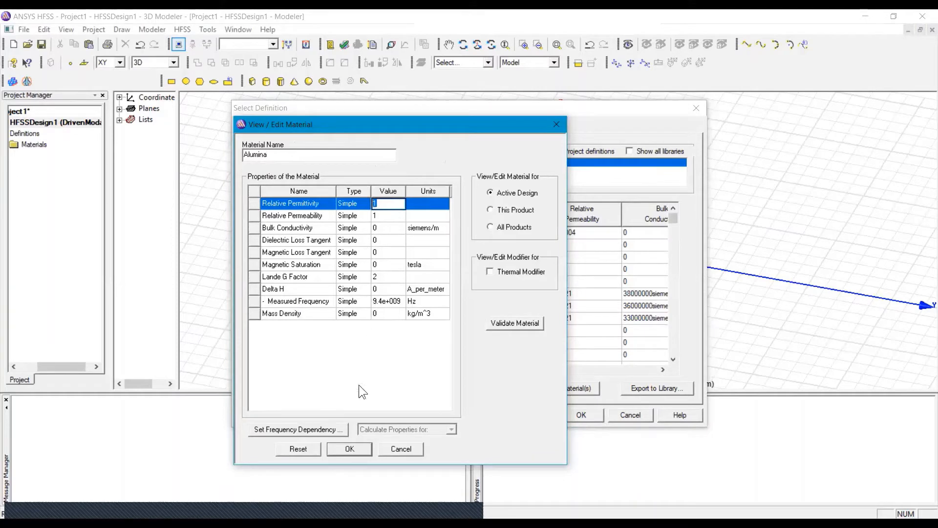
Give the Alumina material a relative permittivity of 9.9 and make it the material for new objects
{"action": "type", "text": "9.98"}
{"action": "key", "text": "BackSpace"}
{"action": "left_click", "coordinate": [374, 378]}
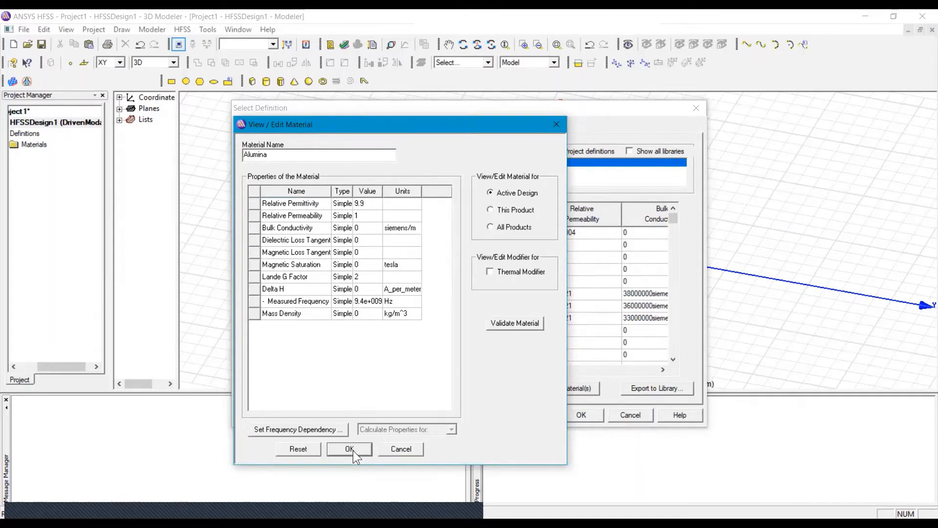
{"action": "left_click", "coordinate": [350, 449]}
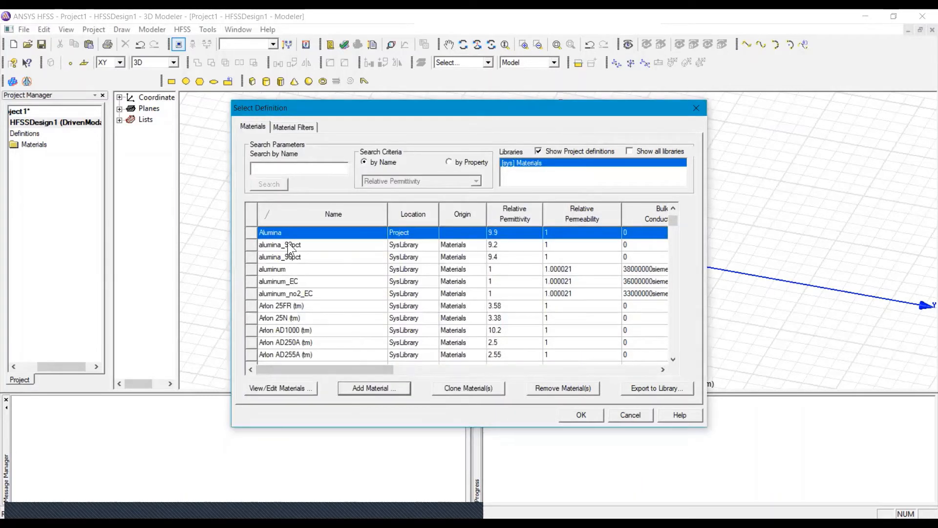
{"action": "left_click", "coordinate": [581, 414]}
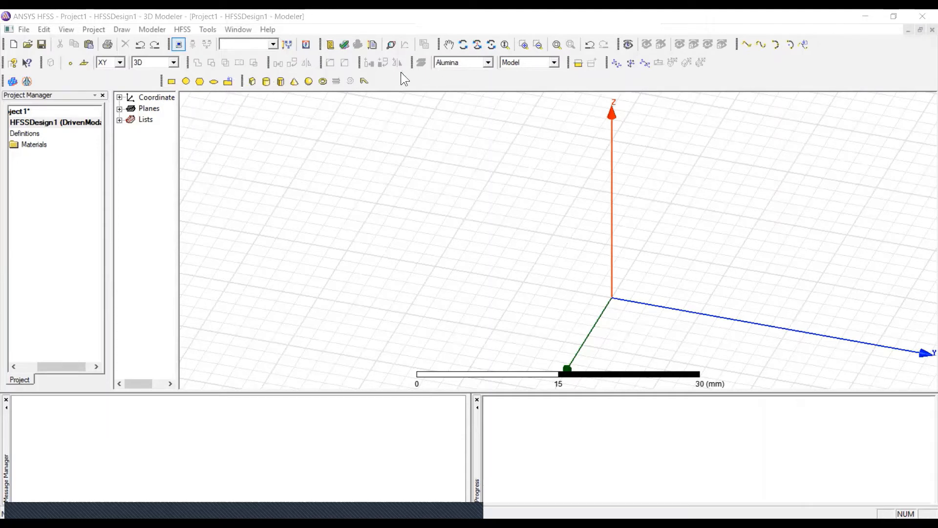
Draw a box from corner 0, -10, 0 mm with sizes of 5 mm in X, 20 mm in Y and 0.5 mm in Z
{"action": "left_click", "coordinate": [252, 80]}
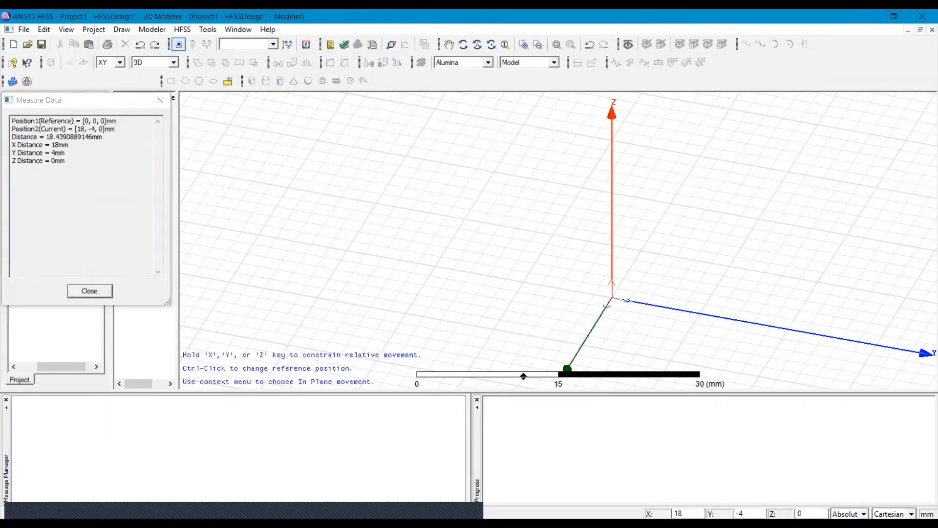
{"action": "key", "text": "Tab"}
{"action": "type", "text": "0"}
{"action": "key", "text": "Tab"}
{"action": "type", "text": "10"}
{"action": "key", "text": "Return"}
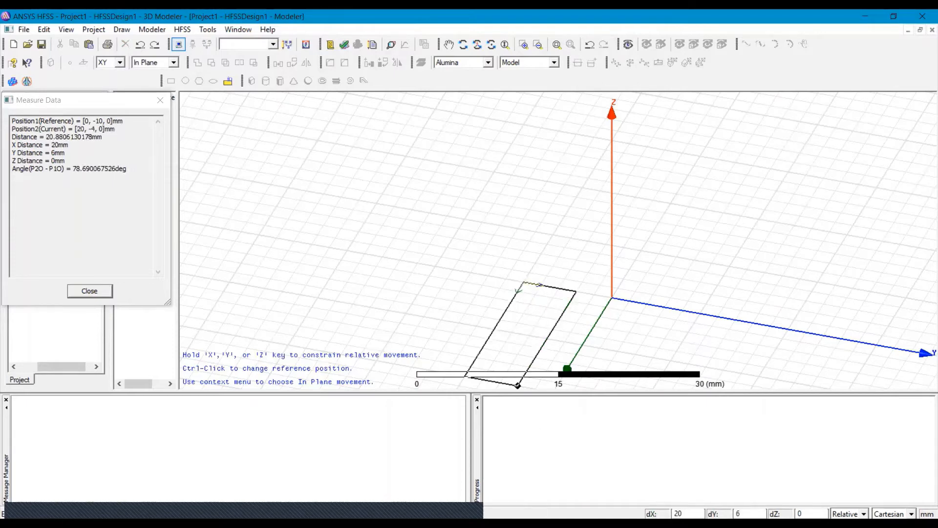
{"action": "key", "text": "Tab"}
{"action": "type", "text": "5"}
{"action": "key", "text": "Tab"}
{"action": "type", "text": "20"}
{"action": "type", "text": ".5"}
{"action": "key", "text": "Return"}
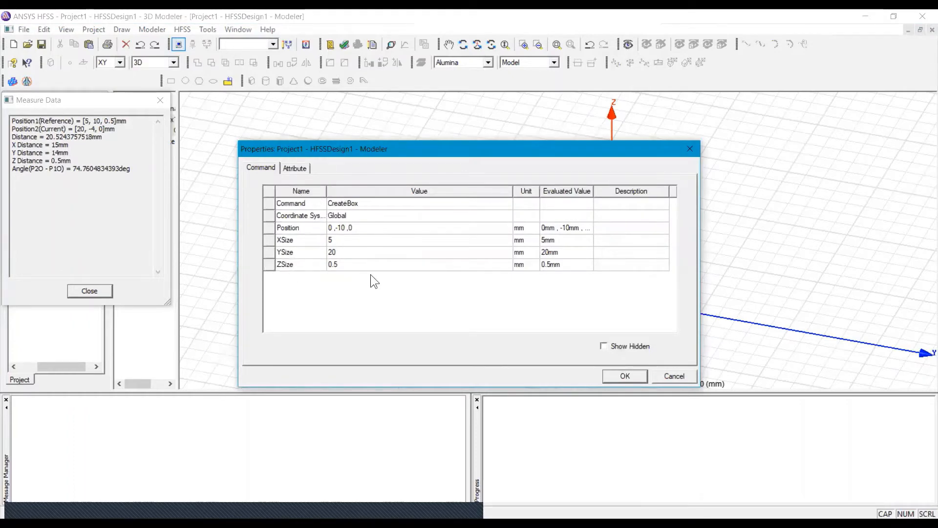
Review the new box's dimensions and attributes, and rename the box to Substrate
{"action": "left_click", "coordinate": [291, 168]}
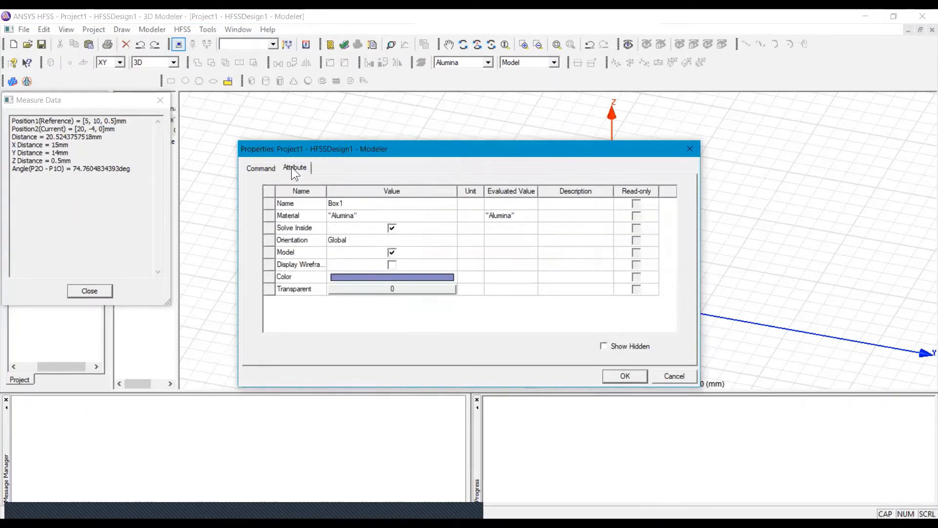
{"action": "left_click", "coordinate": [257, 168]}
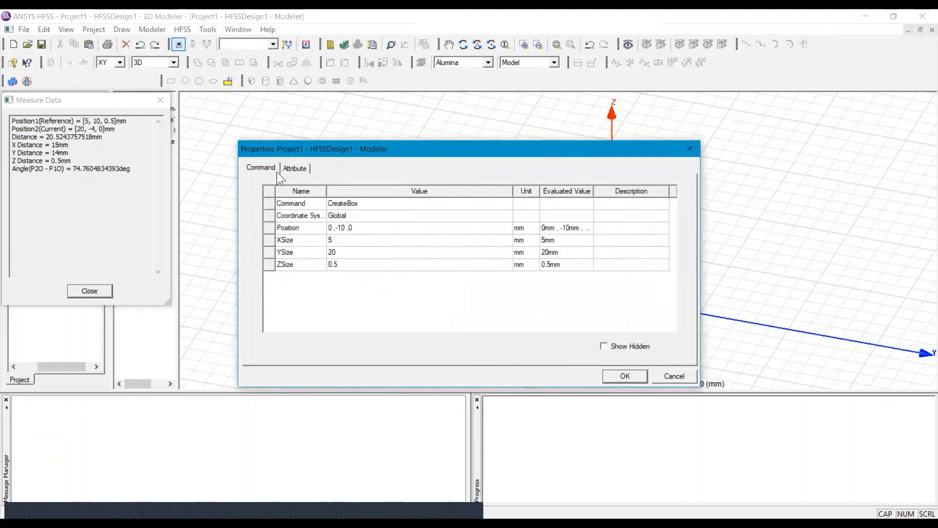
{"action": "left_click", "coordinate": [290, 171]}
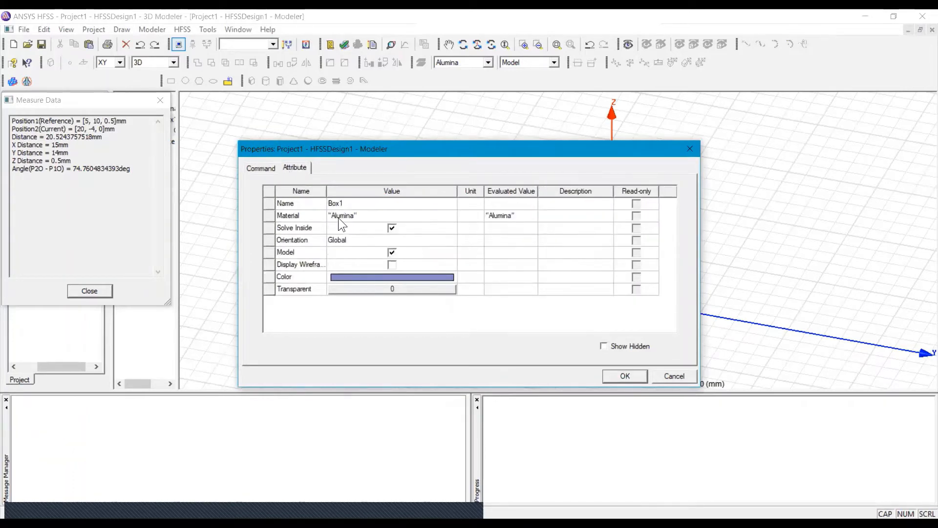
{"action": "left_click", "coordinate": [356, 202]}
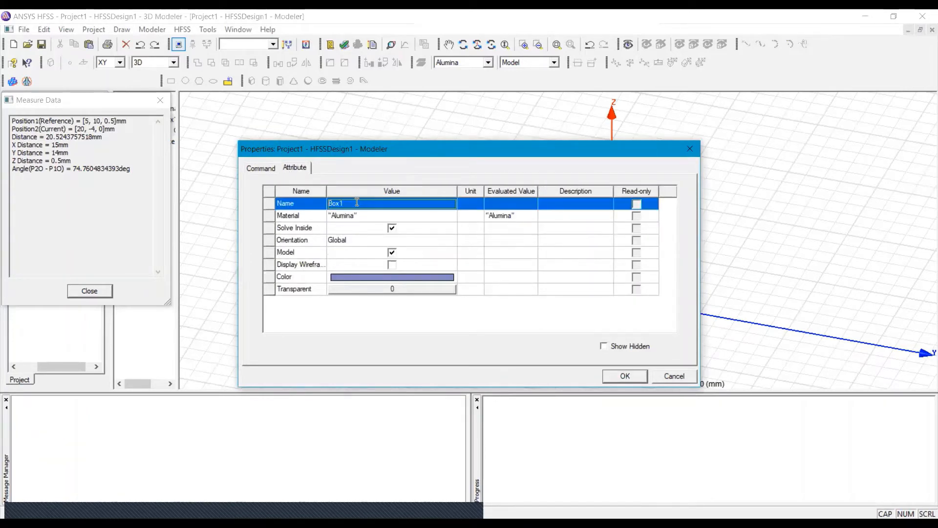
{"action": "type", "text": "S"}
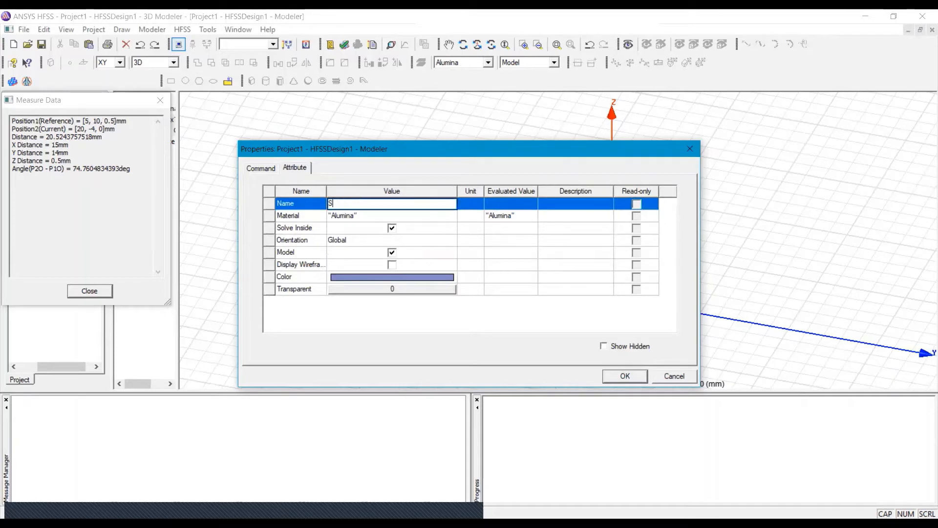
{"action": "type", "text": "ubstrate"}
Change the Substrate box's color to a darker blue-violet with RGB 88, 72, 153
{"action": "left_click", "coordinate": [354, 277]}
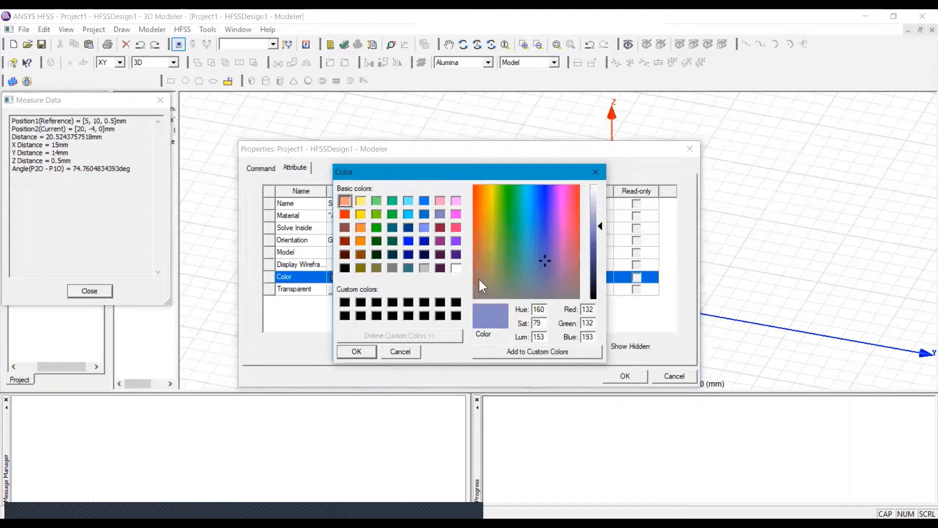
{"action": "left_click", "coordinate": [547, 257]}
{"action": "left_click", "coordinate": [599, 224]}
{"action": "left_click_drag", "start_coordinate": [599, 224], "coordinate": [599, 248]}
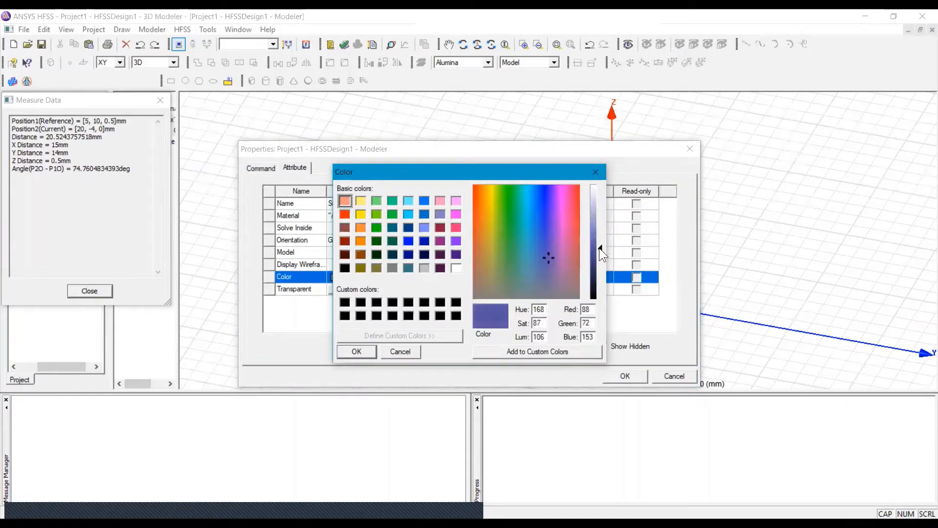
{"action": "left_click", "coordinate": [366, 351]}
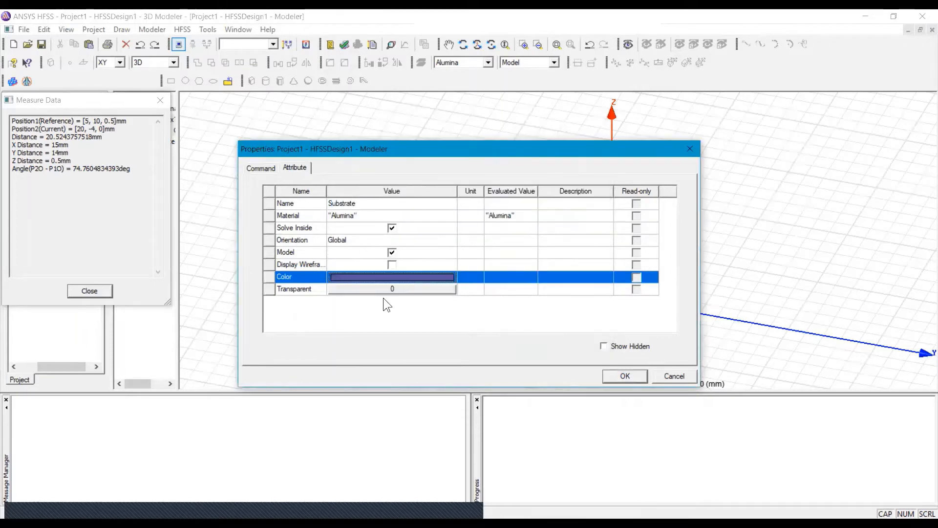
Apply the Substrate box's attributes and fit the whole box in the view
{"action": "key", "text": "Return"}
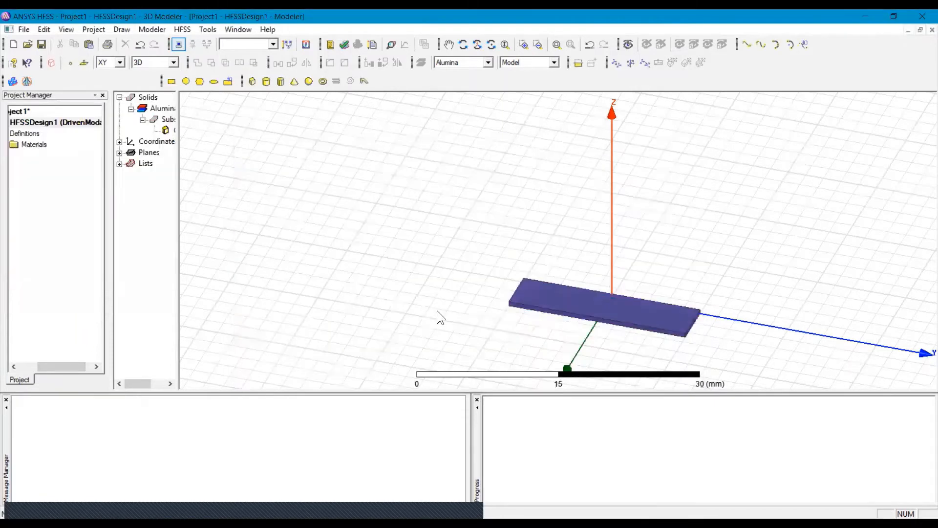
{"action": "left_click", "coordinate": [477, 44]}
{"action": "mouse_move", "coordinate": [615, 322]}
{"action": "left_mouse_down"}
{"action": "mouse_move", "coordinate": [600, 360]}
{"action": "mouse_move", "coordinate": [652, 280]}
{"action": "mouse_move", "coordinate": [608, 323]}
{"action": "left_mouse_up"}
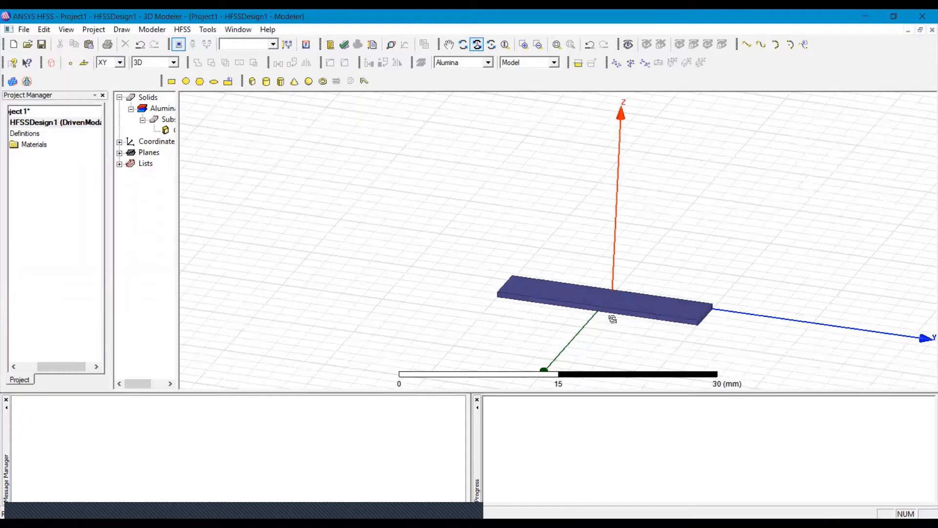
{"action": "key", "text": "ctrl+d"}
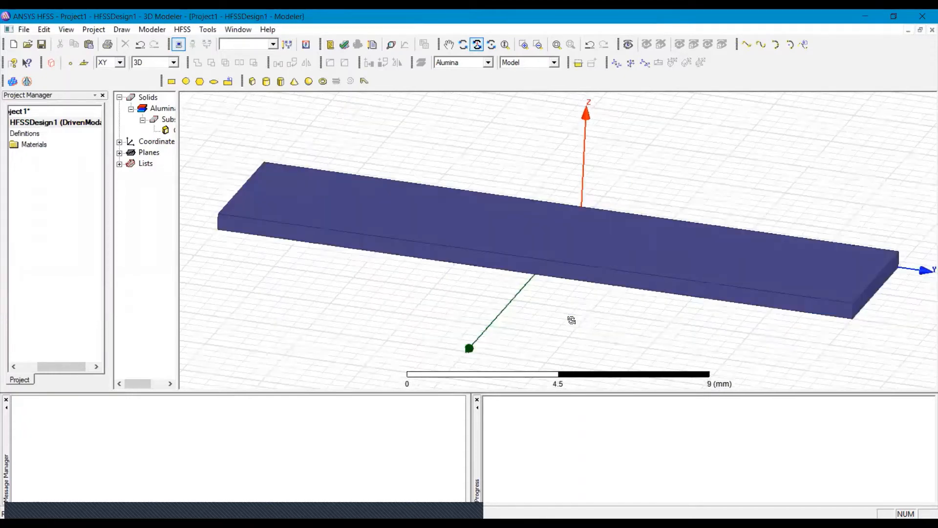
{"action": "left_click_drag", "start_coordinate": [620, 218], "coordinate": [618, 225]}
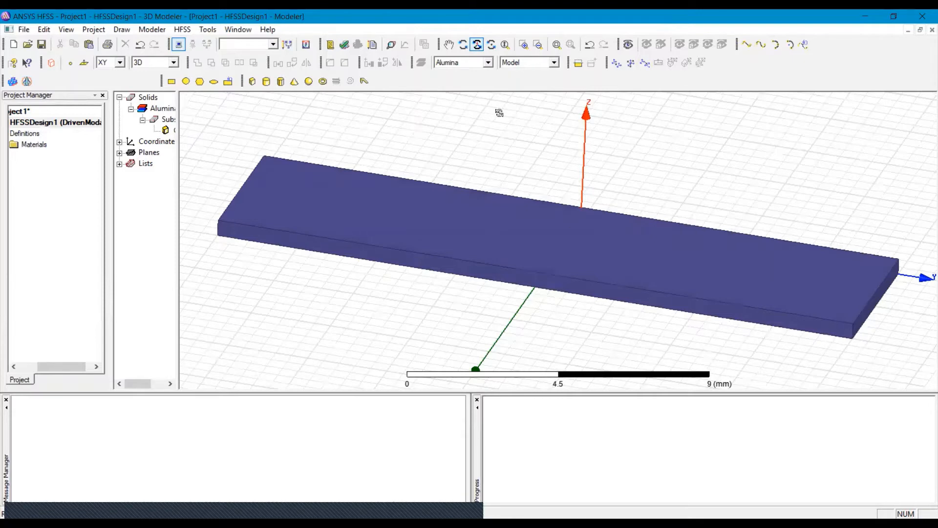
Find pec in the material library and make it the material for new objects
{"action": "left_click", "coordinate": [488, 62]}
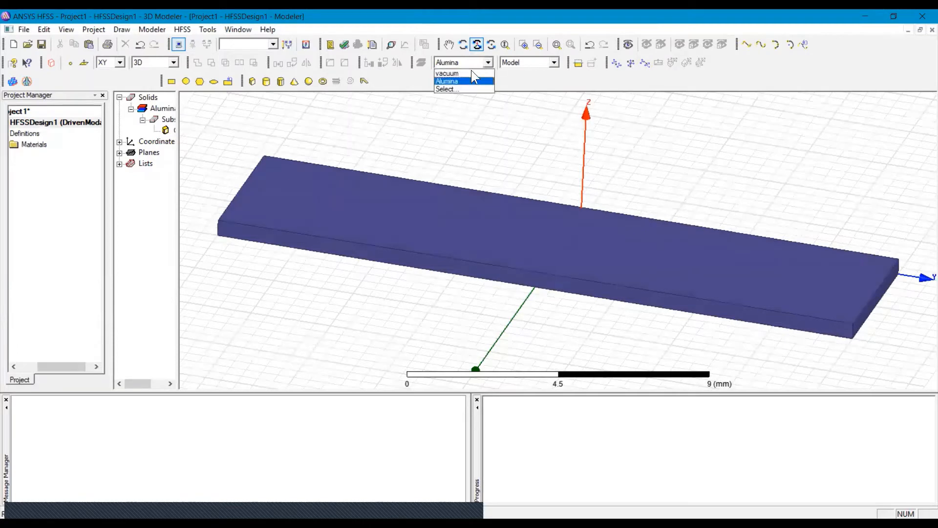
{"action": "left_click", "coordinate": [458, 89]}
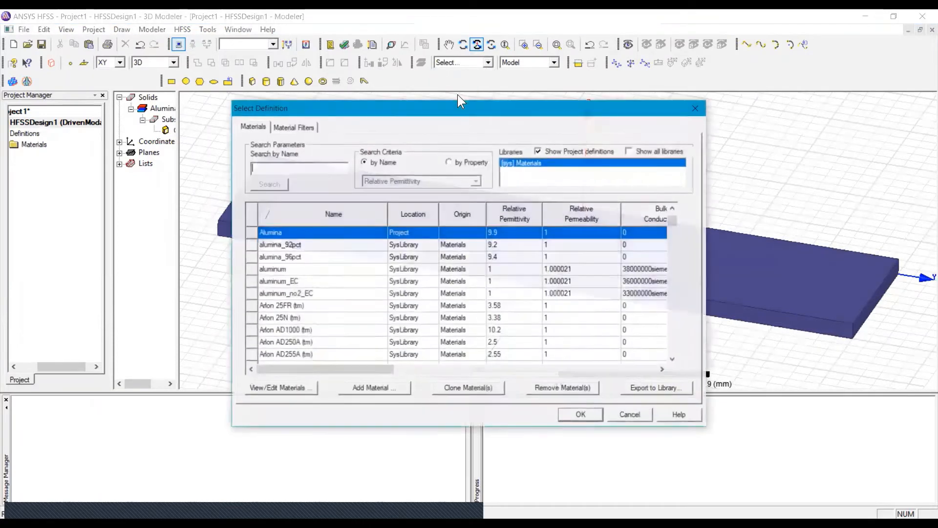
{"action": "left_click", "coordinate": [297, 167]}
{"action": "type", "text": "pec"}
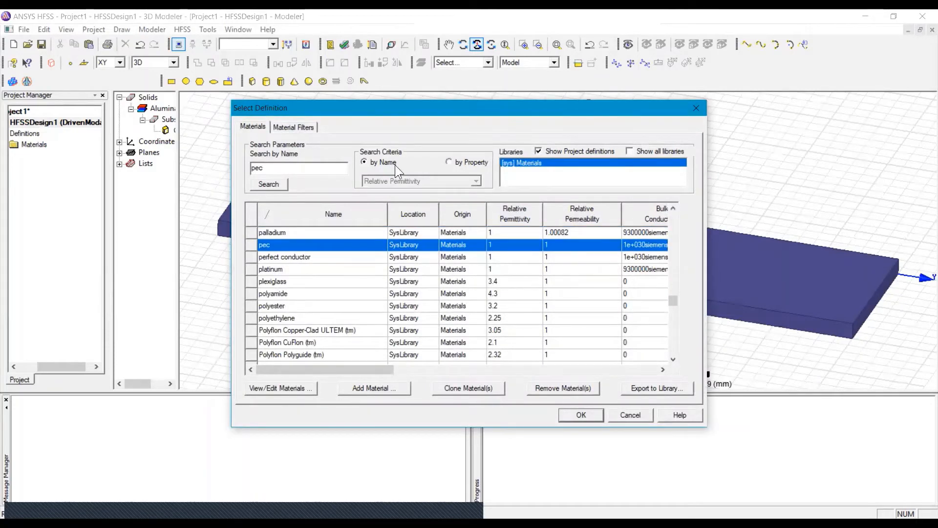
{"action": "left_click", "coordinate": [577, 415]}
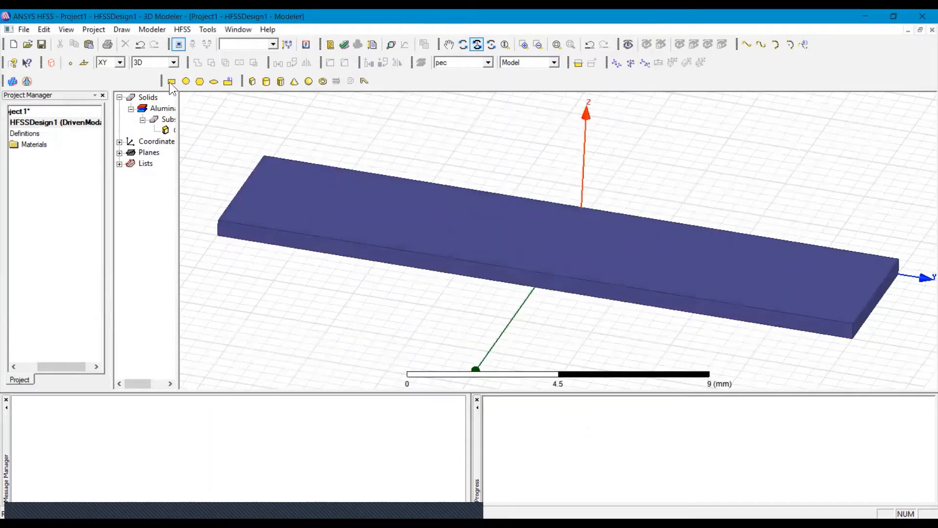
Start a pec box on top of the substrate with its first corner at 0, -0.24, 0.5 mm
{"action": "left_click", "coordinate": [252, 81]}
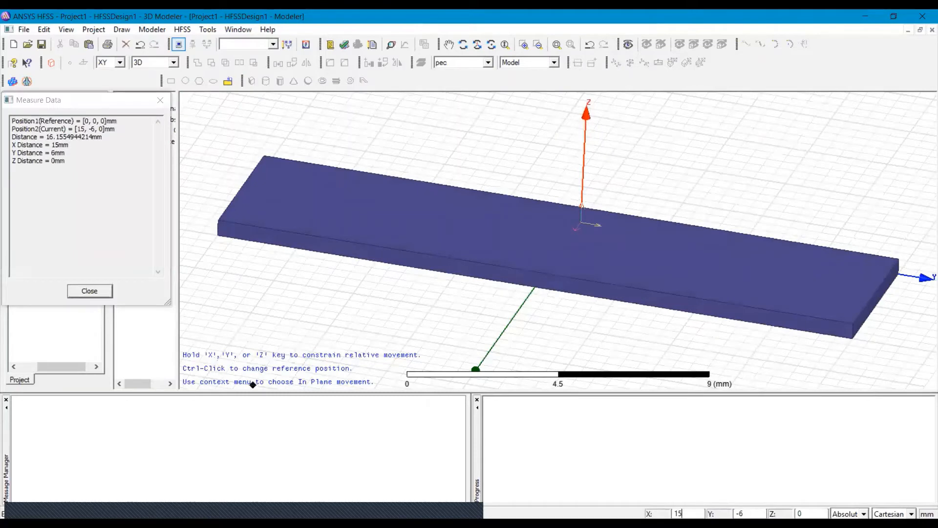
{"action": "key", "text": "Tab"}
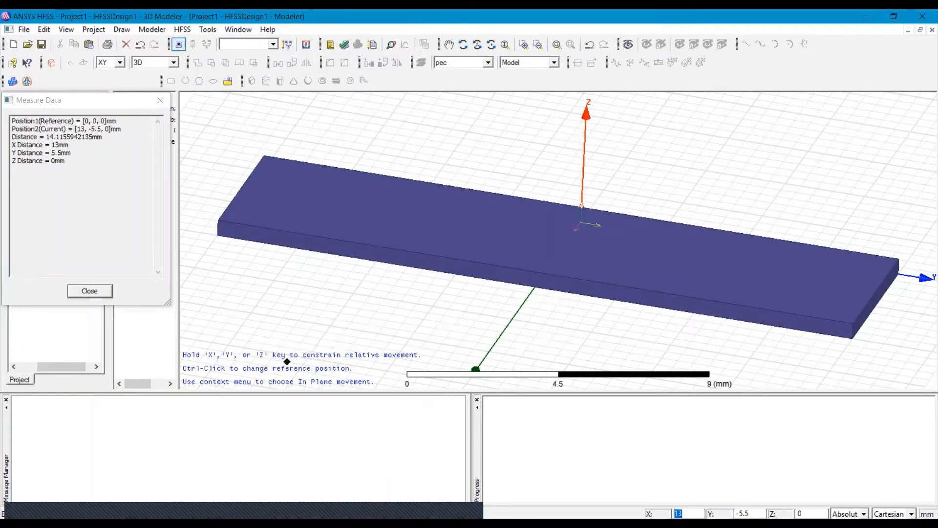
{"action": "type", "text": "0"}
{"action": "key", "text": "Tab"}
{"action": "type", "text": "0.24"}
{"action": "key", "text": "Home"}
{"action": "type", "text": "-"}
{"action": "key", "text": "Tab"}
{"action": "type", "text": "0.5"}
{"action": "key", "text": "Return"}
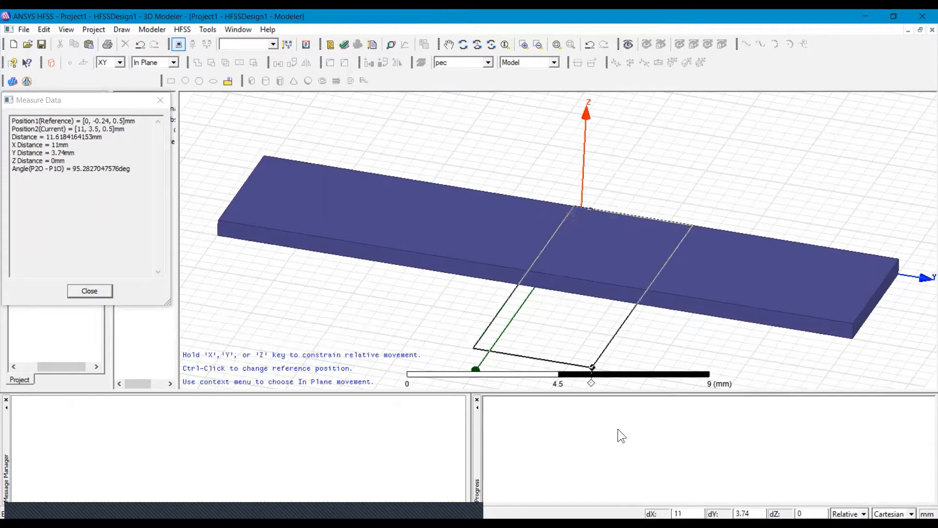
Complete the pec box with sizes of 5 mm in X, 0.46 mm in Y and 0.03 mm in Z
{"action": "key", "text": "Tab"}
{"action": "type", "text": "5"}
{"action": "key", "text": "Tab"}
{"action": "type", "text": "0.46"}
{"action": "key", "text": "Tab"}
{"action": "type", "text": ".03"}
{"action": "key", "text": "Return"}
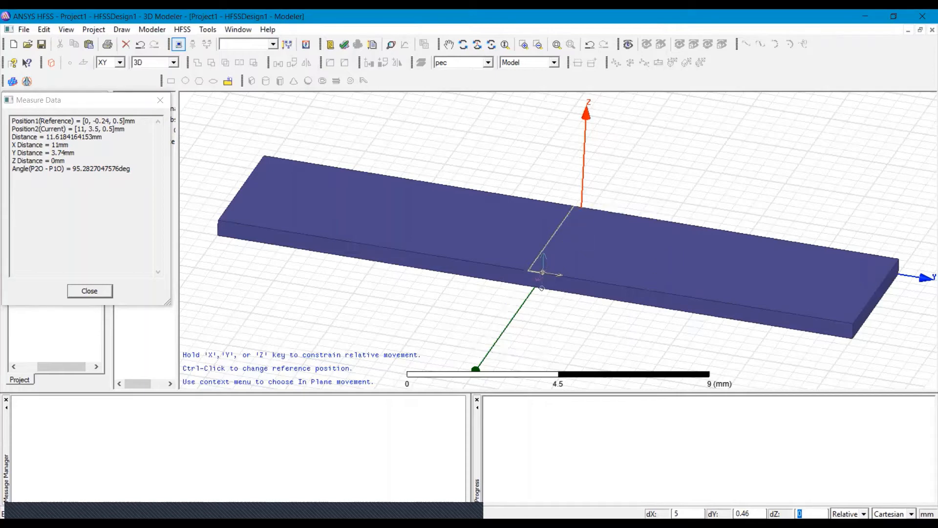
{"action": "key", "text": "Return"}
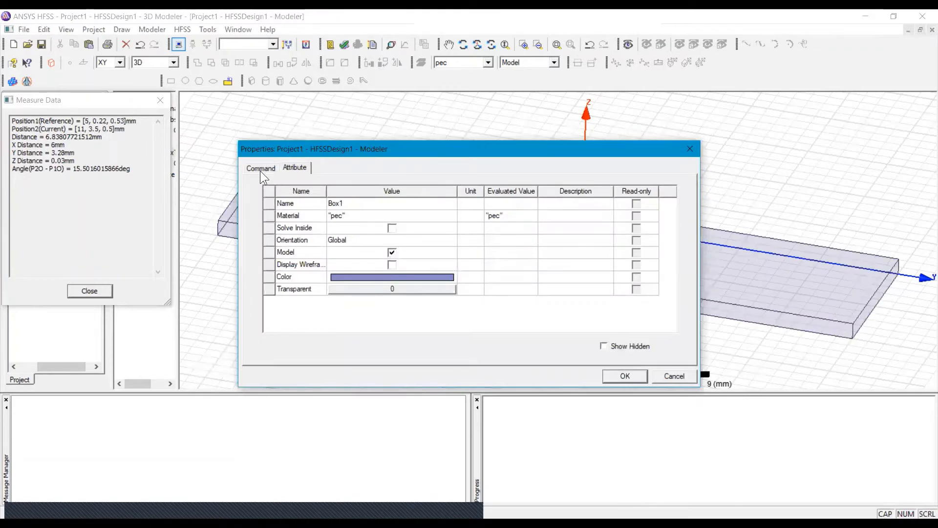
Rename the new strip box to Trace and color it yellow with RGB 252, 248, 73
{"action": "left_click", "coordinate": [354, 203]}
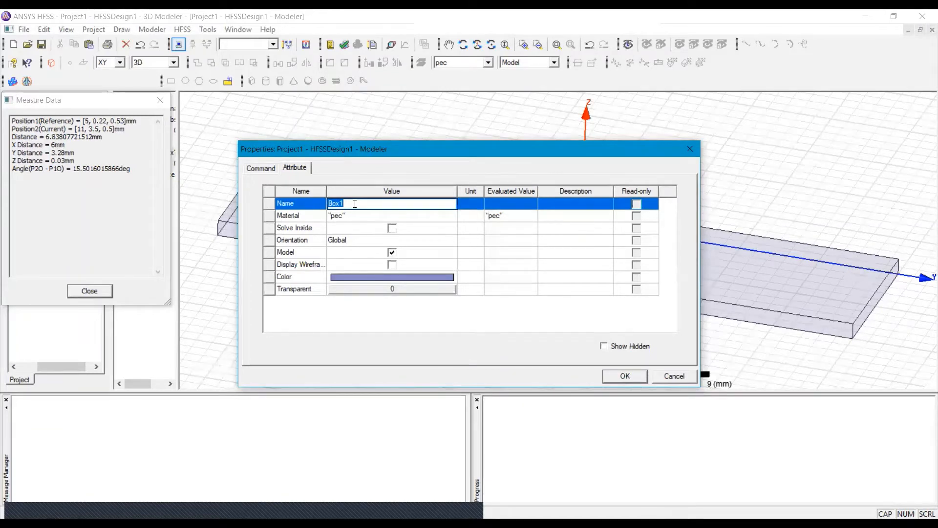
{"action": "type", "text": "Trace"}
{"action": "left_click", "coordinate": [376, 277]}
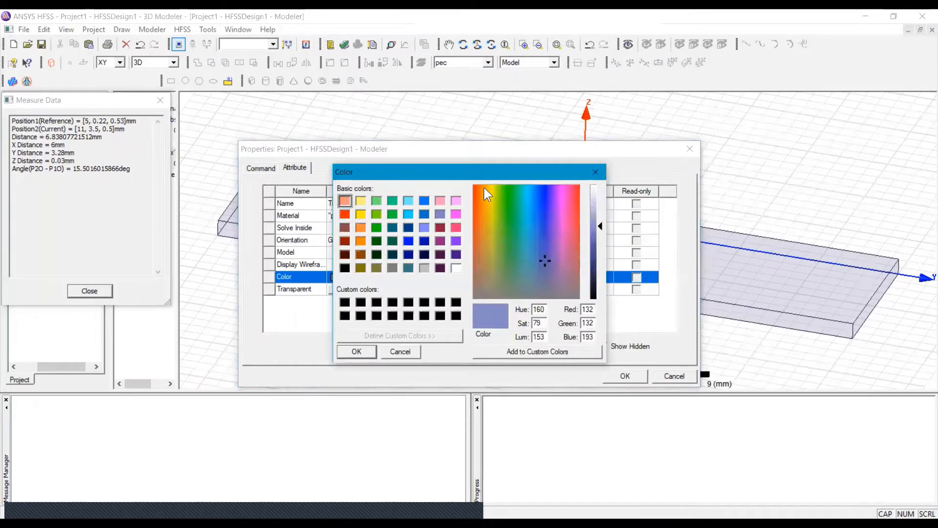
{"action": "left_click", "coordinate": [491, 190]}
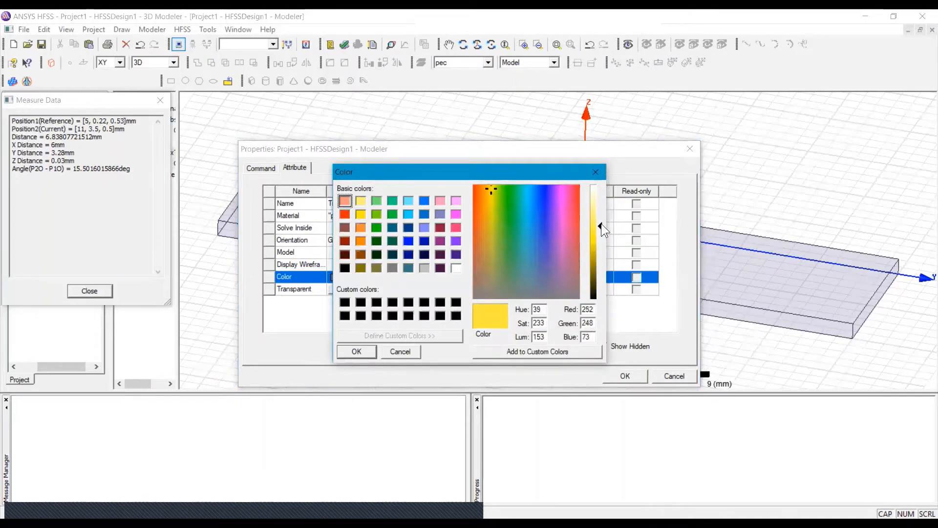
{"action": "left_click", "coordinate": [357, 352]}
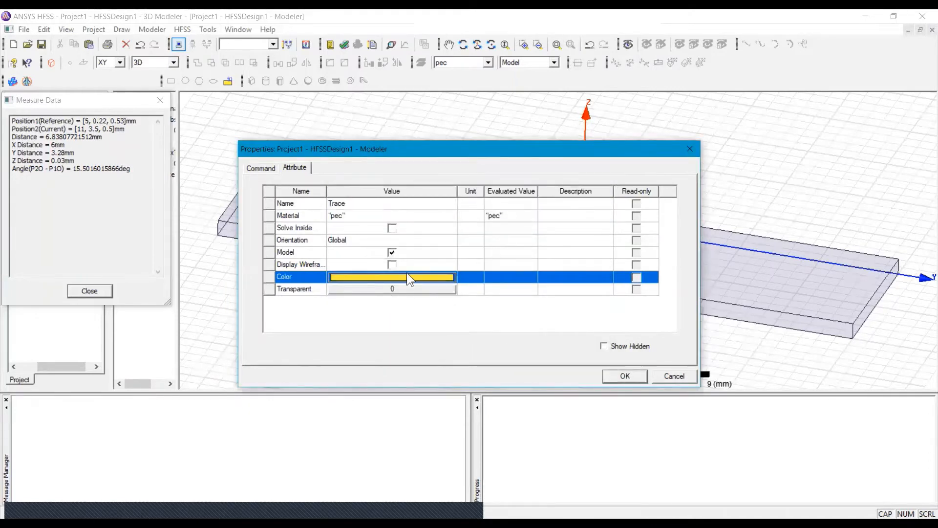
{"action": "left_click", "coordinate": [611, 377]}
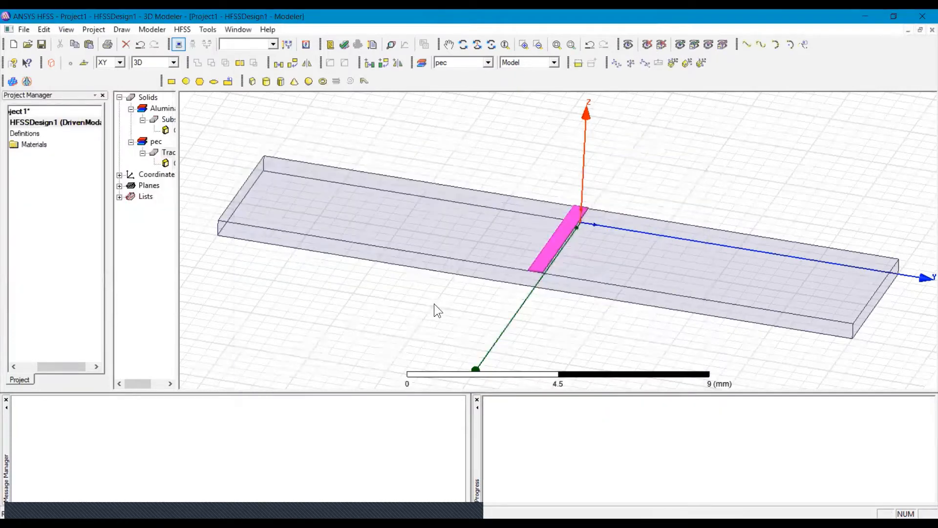
{"action": "left_click", "coordinate": [433, 311]}
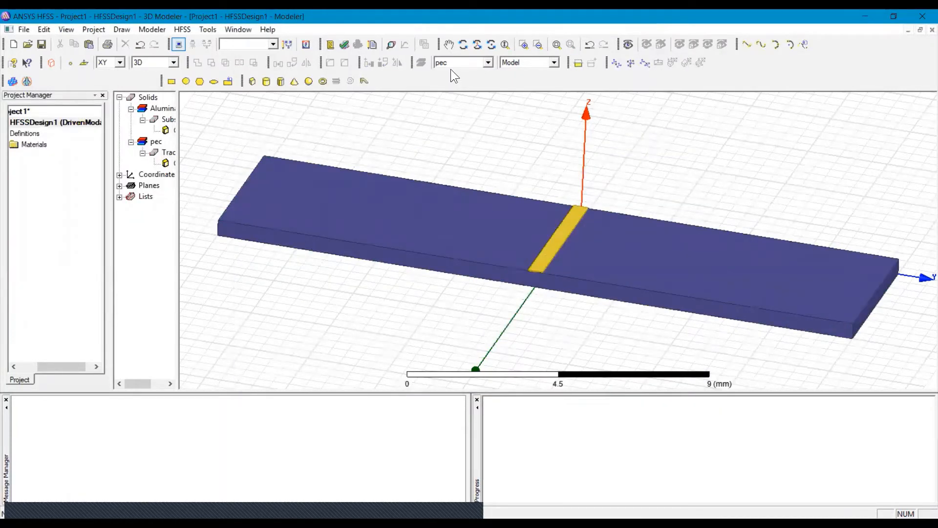
Start another pec box with its first corner at the substrate's lower corner, 0, -10, 0 mm
{"action": "left_click", "coordinate": [477, 44]}
{"action": "mouse_move", "coordinate": [622, 256]}
{"action": "left_mouse_down"}
{"action": "mouse_move", "coordinate": [629, 241]}
{"action": "mouse_move", "coordinate": [657, 231]}
{"action": "mouse_move", "coordinate": [626, 240]}
{"action": "mouse_move", "coordinate": [608, 270]}
{"action": "mouse_move", "coordinate": [620, 245]}
{"action": "mouse_move", "coordinate": [643, 227]}
{"action": "mouse_move", "coordinate": [658, 229]}
{"action": "mouse_move", "coordinate": [646, 252]}
{"action": "left_mouse_up"}
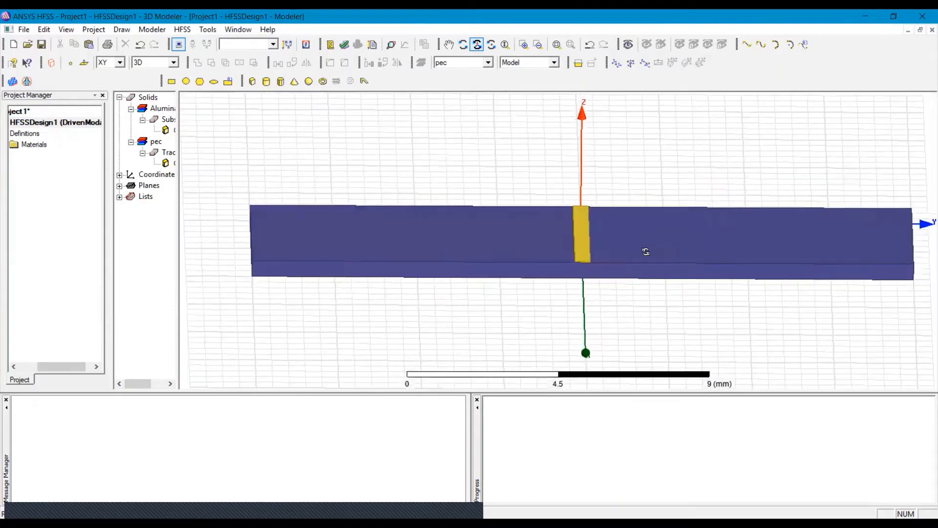
{"action": "mouse_move", "coordinate": [412, 287]}
{"action": "left_mouse_down"}
{"action": "mouse_move", "coordinate": [481, 247]}
{"action": "mouse_move", "coordinate": [492, 218]}
{"action": "mouse_move", "coordinate": [427, 237]}
{"action": "mouse_move", "coordinate": [410, 254]}
{"action": "left_mouse_up"}
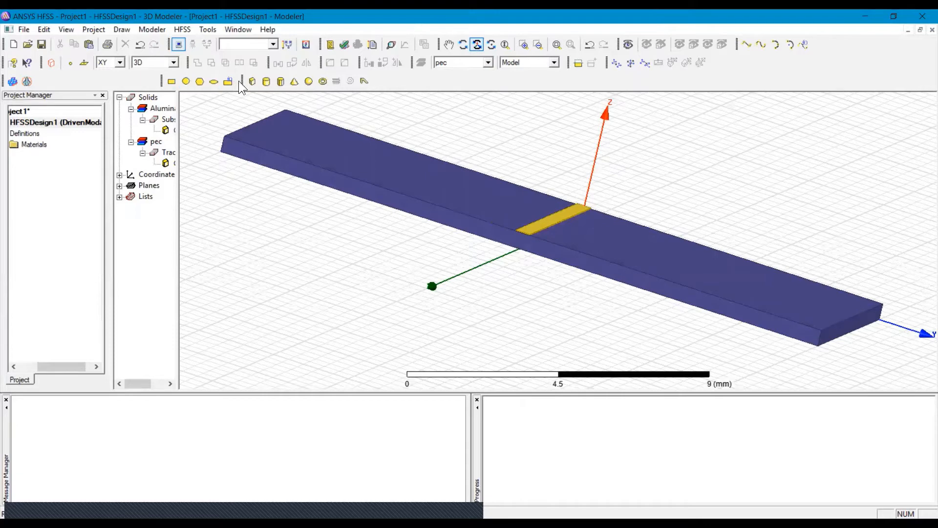
{"action": "left_click", "coordinate": [251, 80]}
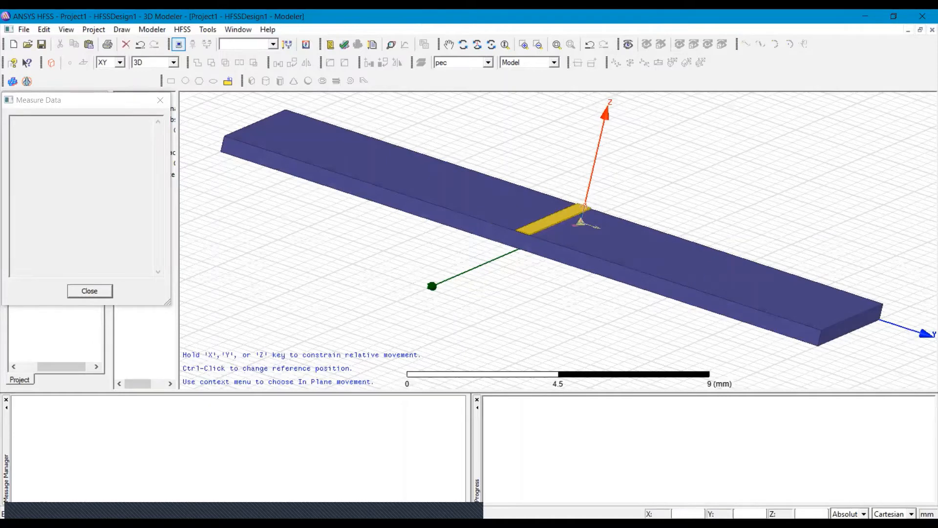
{"action": "type", "text": "0"}
{"action": "left_click", "coordinate": [736, 513]}
{"action": "type", "text": "-10"}
{"action": "key", "text": "Tab"}
{"action": "type", "text": "0"}
{"action": "key", "text": "Return"}
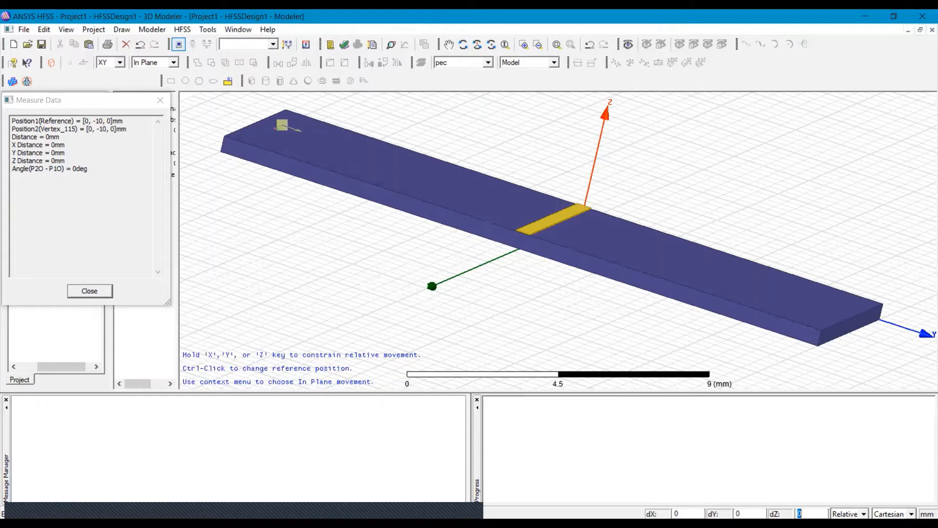
Complete the box under the substrate with sizes of 5 mm in X, 20 mm in Y and -0.03 mm in Z
{"action": "key", "text": "Tab"}
{"action": "type", "text": "5"}
{"action": "left_click_drag", "start_coordinate": [740, 513], "coordinate": [736, 513]}
{"action": "type", "text": "20"}
{"action": "key", "text": "Tab"}
{"action": "type", "text": "-0.03"}
{"action": "key", "text": "Return"}
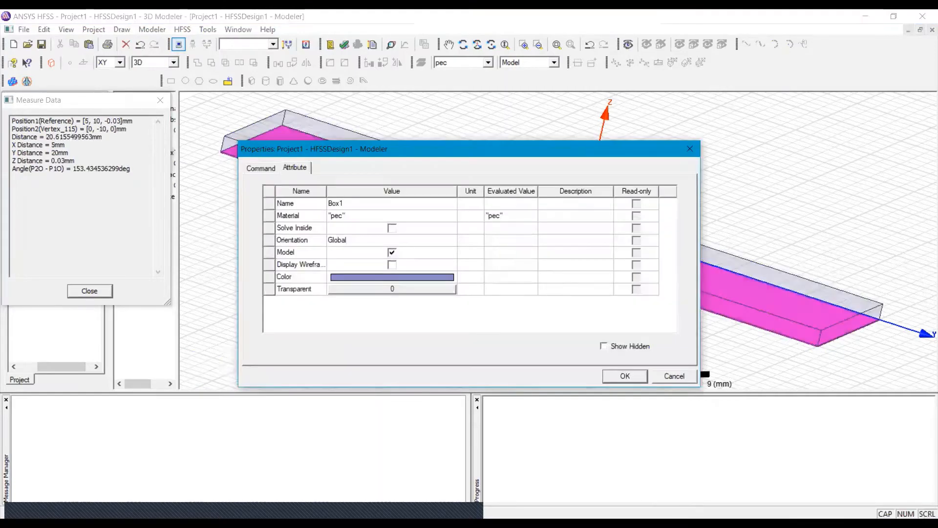
Color the box under the substrate yellow with RGB 242, 251, 74 and rename it to Gnd
{"action": "left_click", "coordinate": [386, 279]}
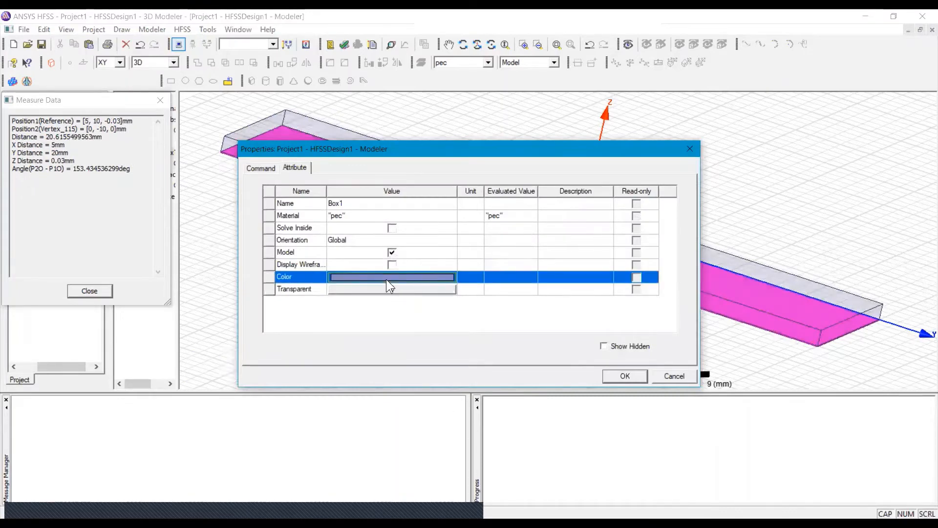
{"action": "left_click", "coordinate": [386, 279]}
{"action": "left_click", "coordinate": [492, 190]}
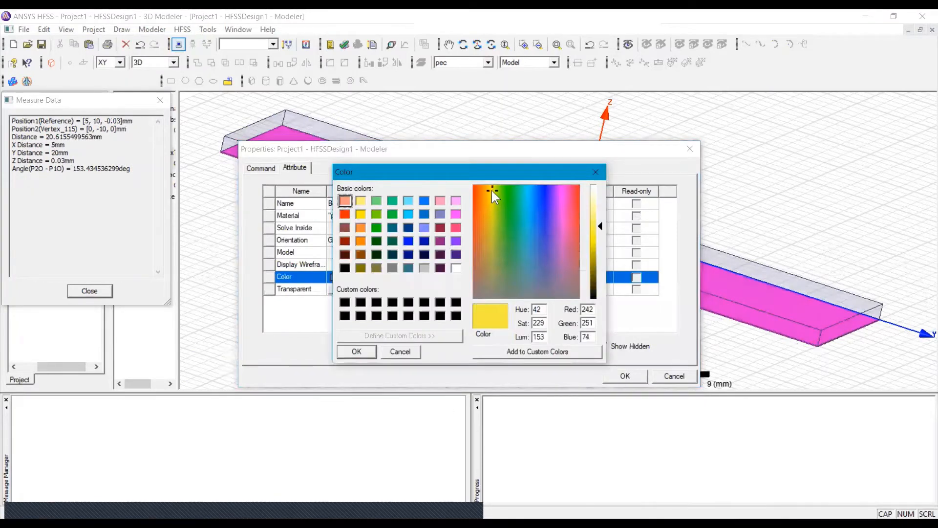
{"action": "left_click", "coordinate": [350, 350]}
{"action": "left_click", "coordinate": [375, 203]}
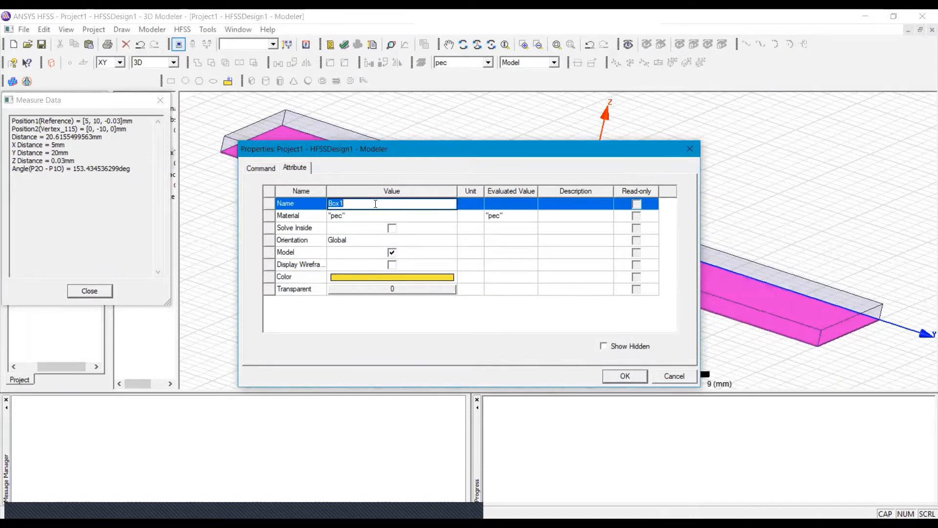
{"action": "type", "text": "Gnd"}
{"action": "left_click", "coordinate": [610, 376]}
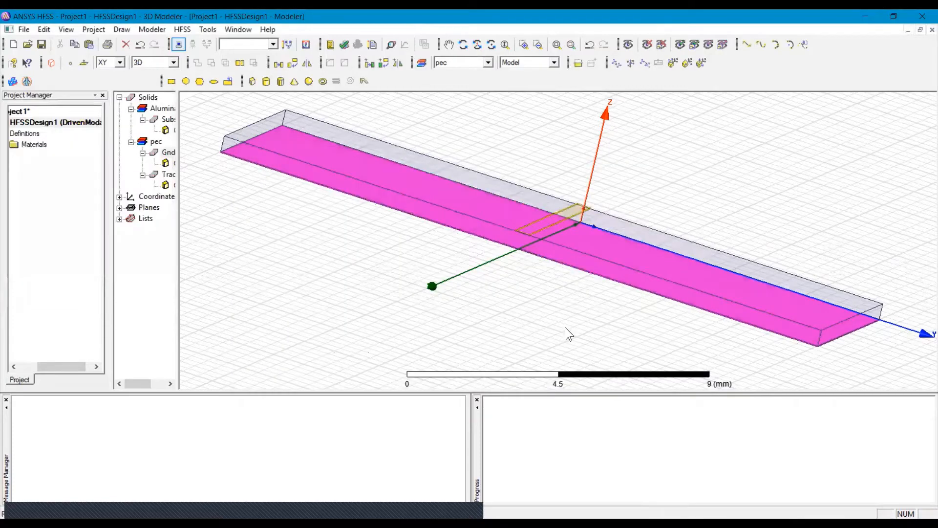
Examine the trace, substrate and ground layers edge-on and close up around the trace
{"action": "left_click", "coordinate": [477, 43]}
{"action": "left_click_drag", "start_coordinate": [561, 268], "coordinate": [621, 249]}
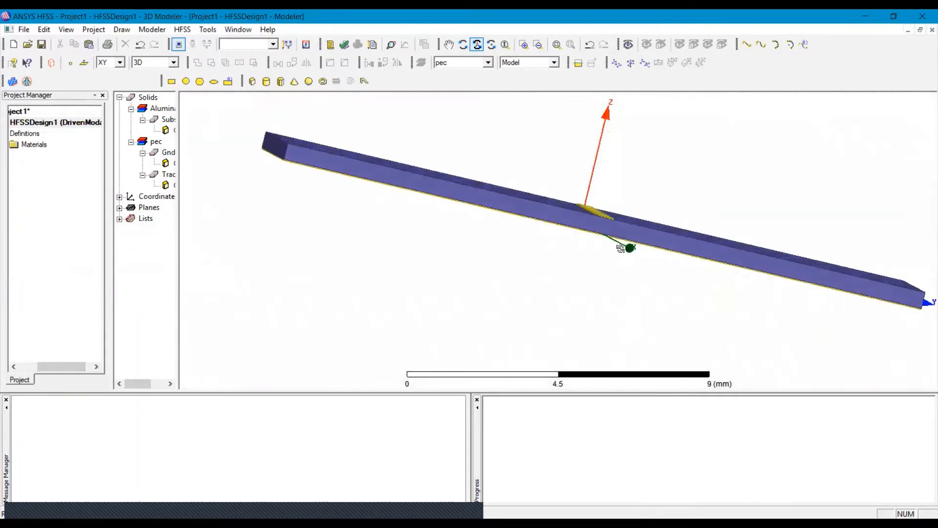
{"action": "double_click", "coordinate": [616, 223], "text": "alt"}
{"action": "scroll", "coordinate": [588, 212], "scroll_direction": "up", "scroll_amount": 3}
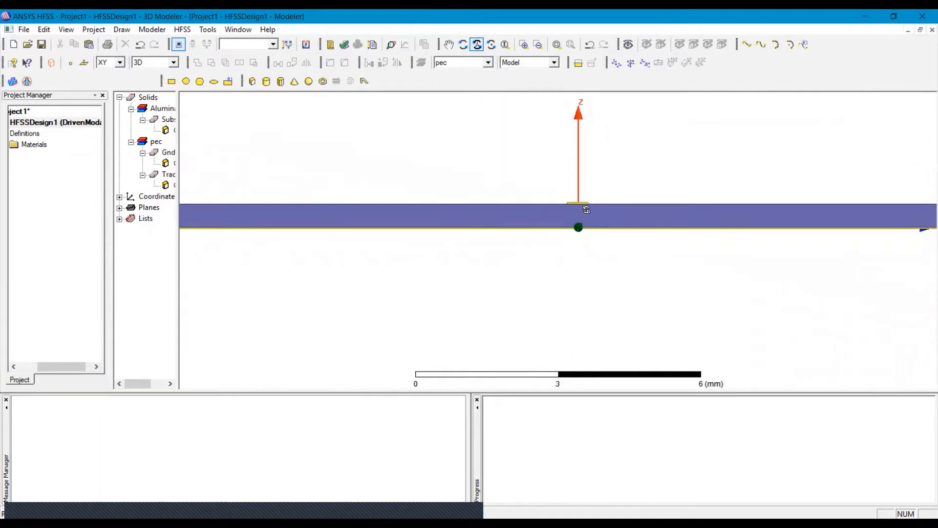
{"action": "scroll", "coordinate": [586, 209], "scroll_direction": "up", "scroll_amount": 10}
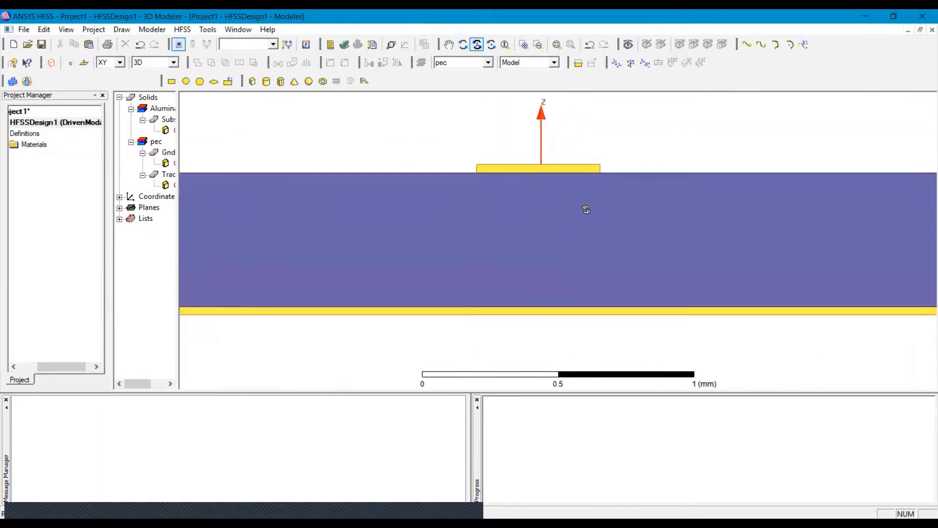
{"action": "scroll", "coordinate": [586, 209], "scroll_direction": "up", "scroll_amount": 1}
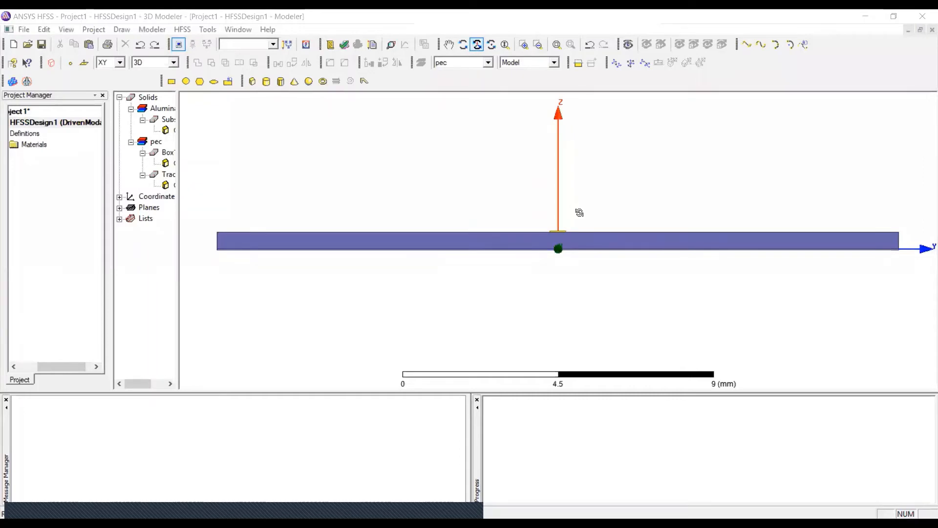
Make vacuum the material for new objects
{"action": "left_click_drag", "start_coordinate": [559, 231], "coordinate": [544, 240]}
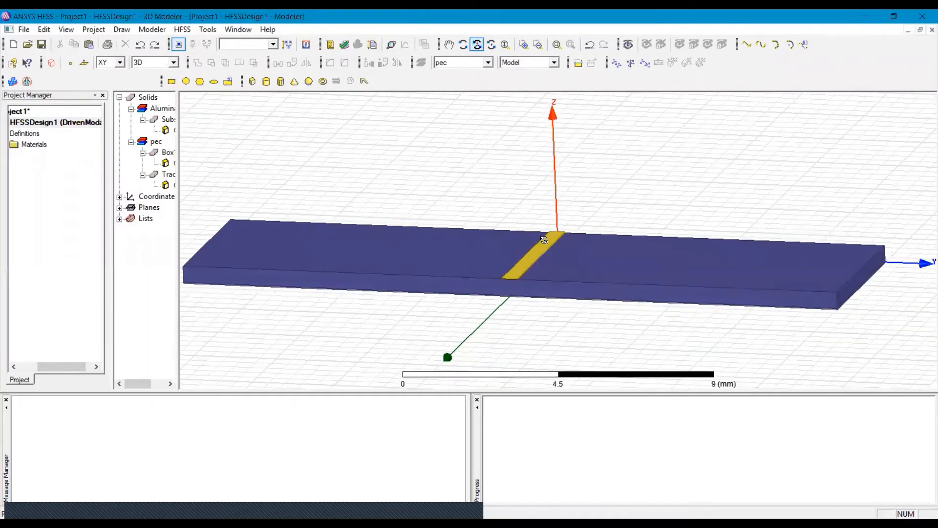
{"action": "left_click", "coordinate": [488, 62]}
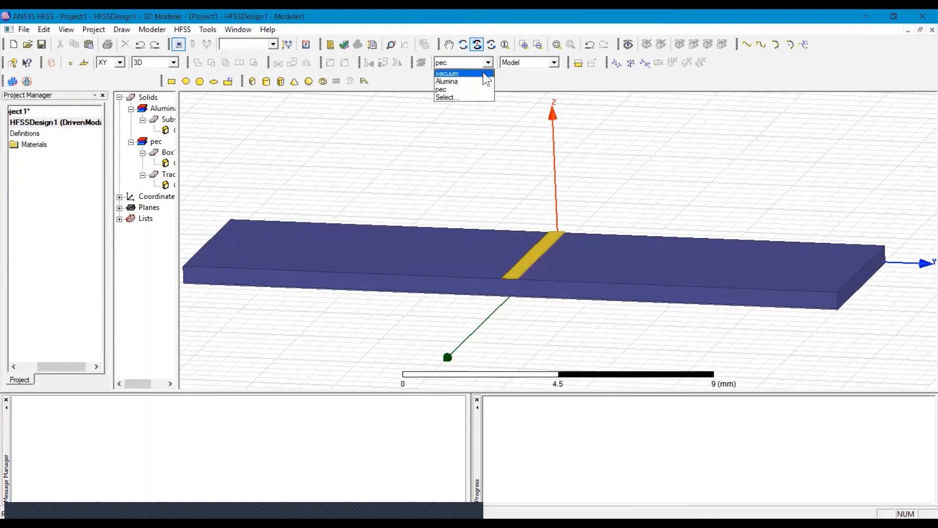
{"action": "left_click", "coordinate": [461, 73]}
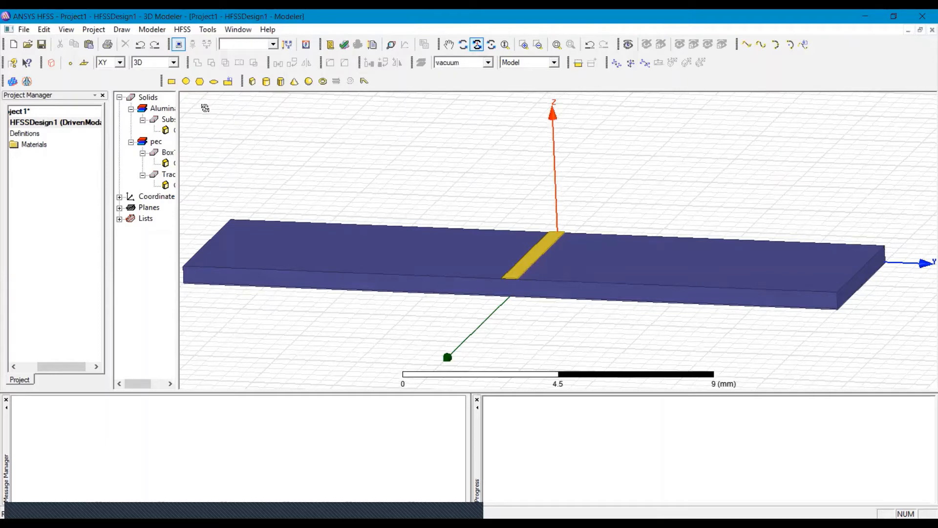
Start a vacuum box with its first corner at X 0, Y -10 and Z -0.03 mm
{"action": "left_click", "coordinate": [252, 81]}
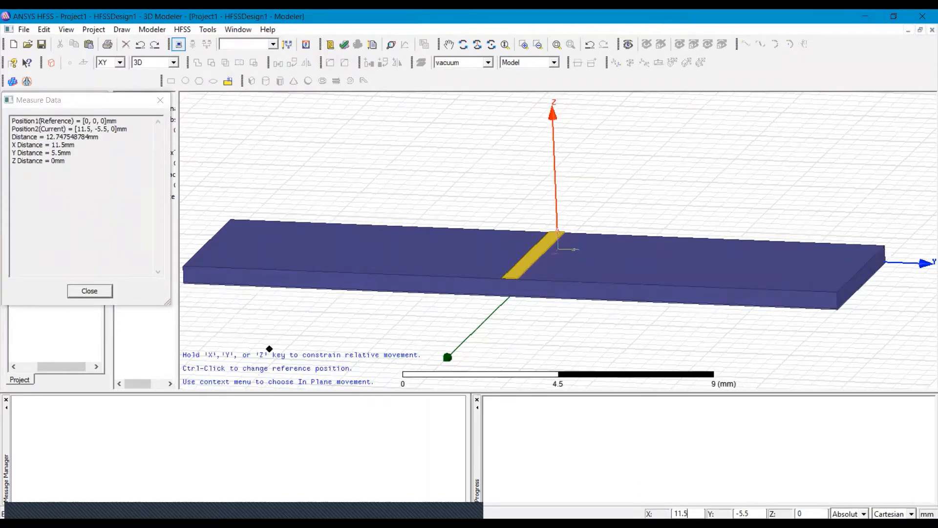
{"action": "key", "text": "Tab"}
{"action": "type", "text": "0"}
{"action": "key", "text": "Tab"}
{"action": "type", "text": "10"}
{"action": "key", "text": "Tab"}
{"action": "type", "text": "-1."}
{"action": "key", "text": "BackSpace"}
{"action": "key", "text": "BackSpace"}
{"action": "type", "text": "0.03"}
{"action": "key", "text": "Return"}
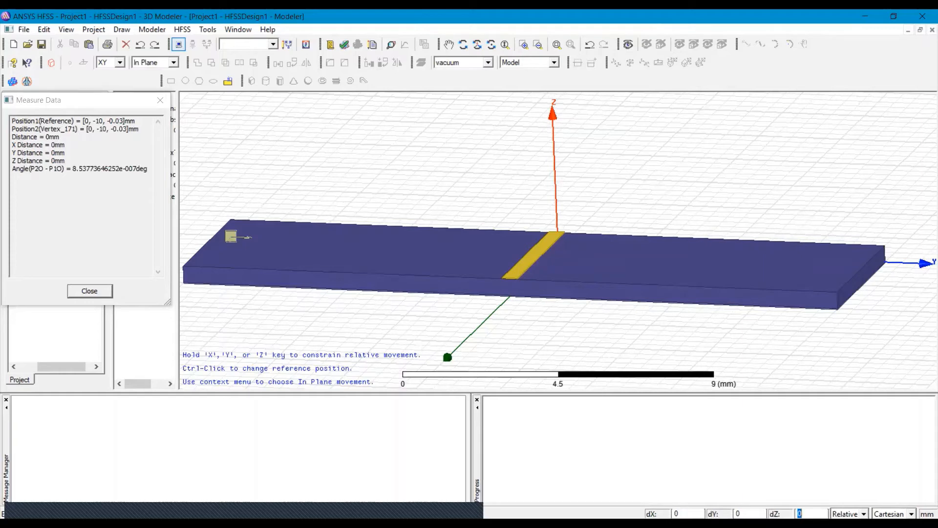
Complete the vacuum box with sizes of 5 mm in X, 20 mm in Y and 5 mm in Z
{"action": "key", "text": "Tab"}
{"action": "type", "text": "5"}
{"action": "key", "text": "Tab"}
{"action": "type", "text": "20"}
{"action": "key", "text": "Tab"}
{"action": "type", "text": "5"}
{"action": "key", "text": "Return"}
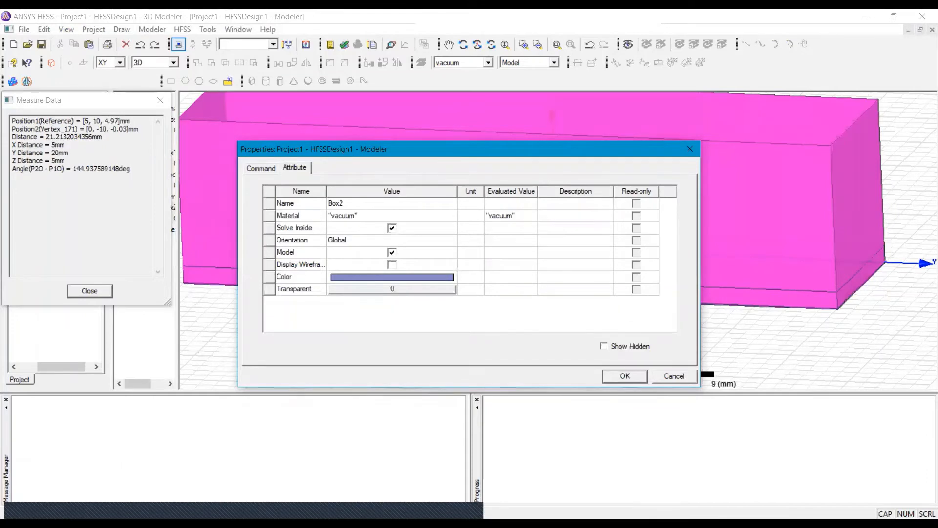
Rename the vacuum box to Air and color it light blue
{"action": "left_click", "coordinate": [379, 203]}
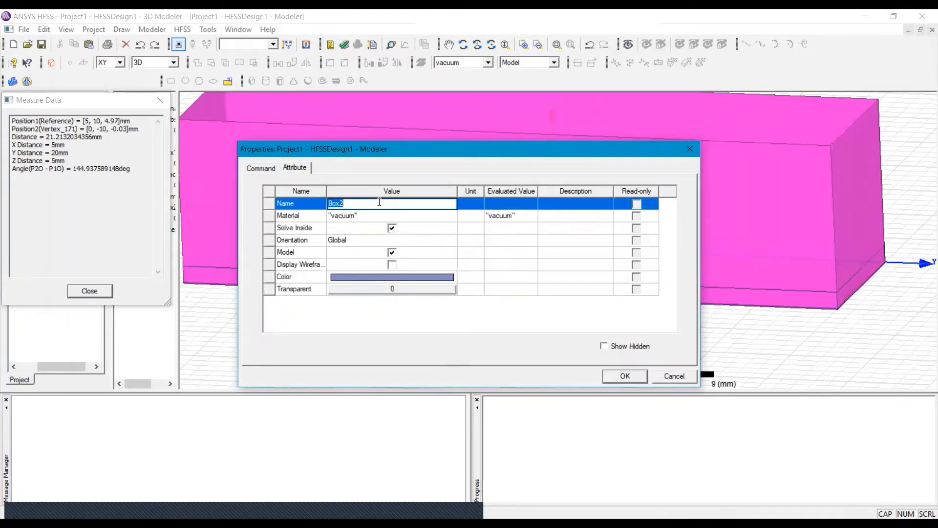
{"action": "type", "text": "Air"}
{"action": "left_click", "coordinate": [389, 277]}
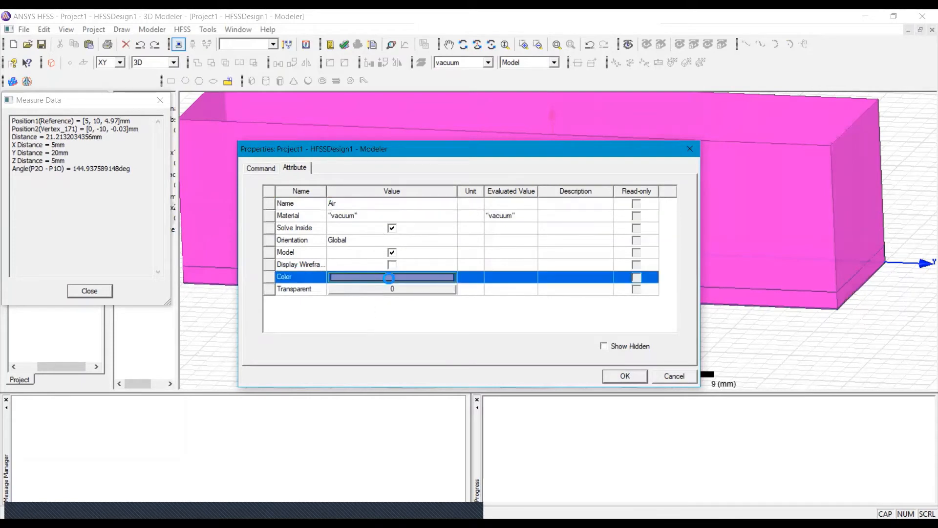
{"action": "left_click", "coordinate": [389, 278]}
{"action": "left_click", "coordinate": [529, 188]}
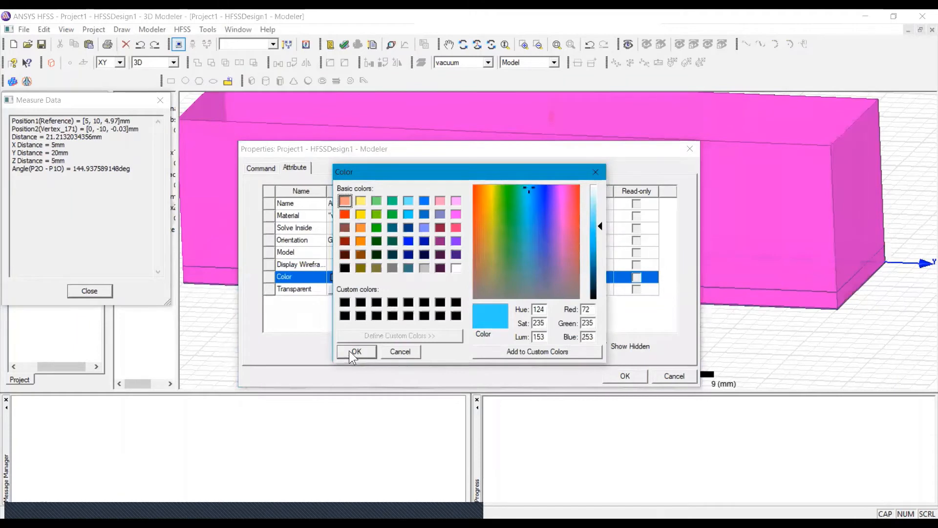
{"action": "left_click", "coordinate": [356, 352]}
Set the Air box's transparency to 0.89 and accept its properties
{"action": "left_click", "coordinate": [373, 292]}
{"action": "left_click", "coordinate": [372, 292]}
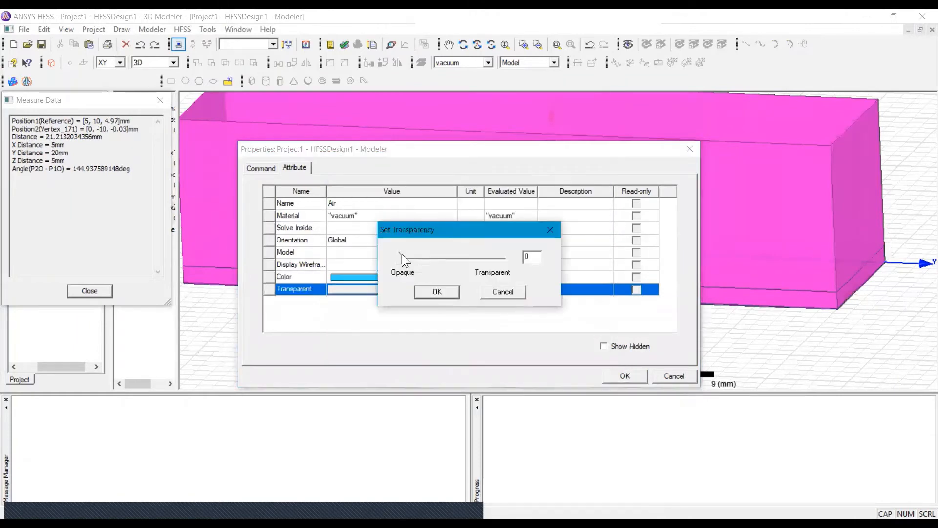
{"action": "left_click_drag", "start_coordinate": [402, 256], "coordinate": [488, 259]}
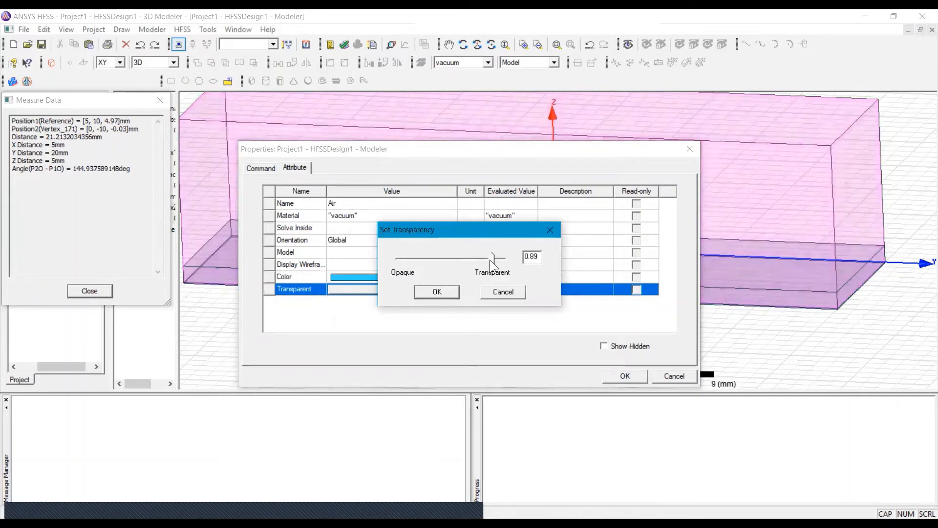
{"action": "left_click", "coordinate": [437, 292]}
{"action": "left_click", "coordinate": [620, 378]}
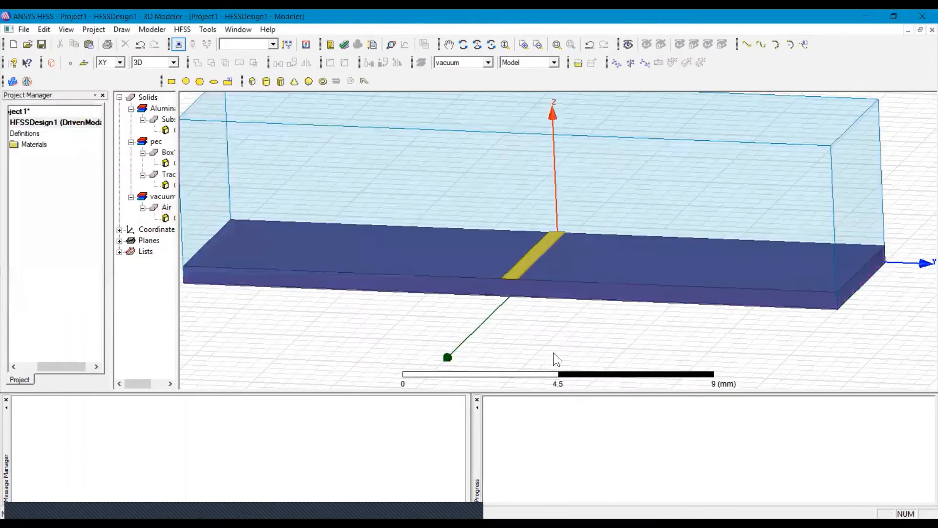
Assign a Radiating Only radiation boundary to the Air box
{"action": "key", "text": "ctrl+d"}
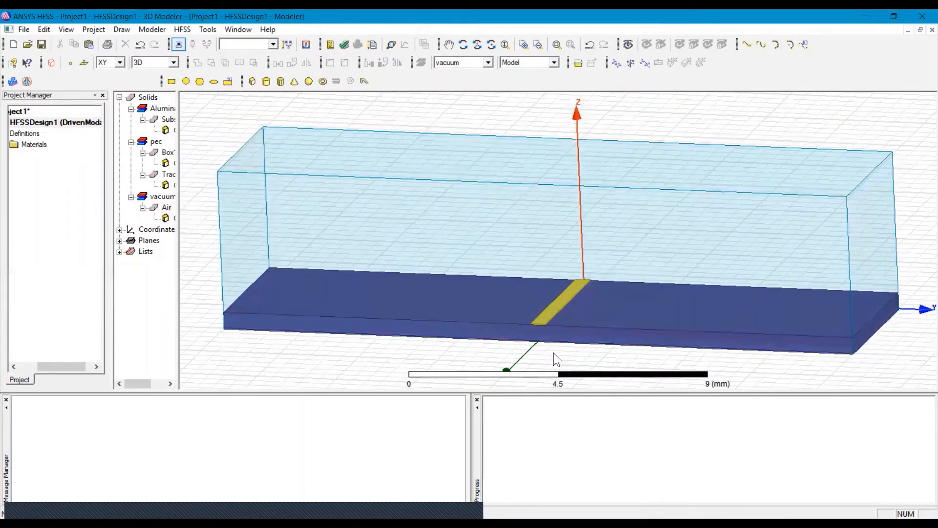
{"action": "right_click", "coordinate": [495, 189]}
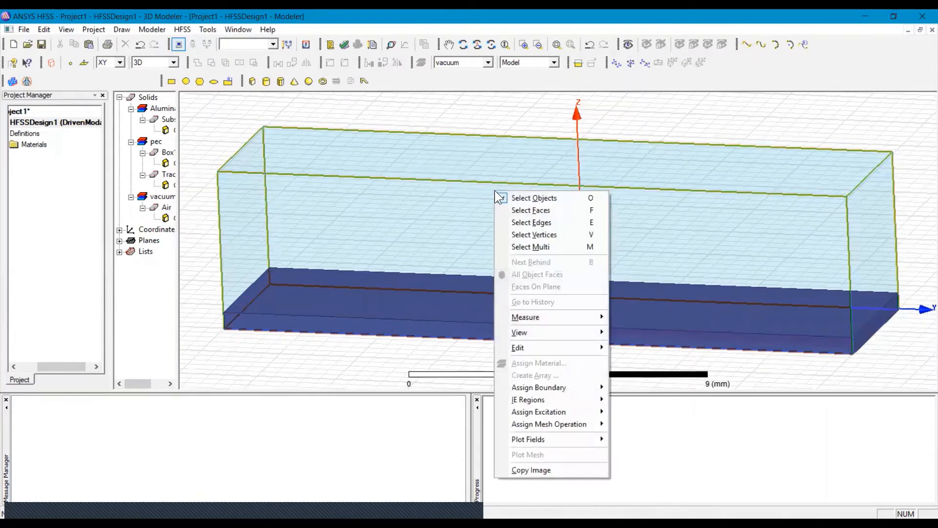
{"action": "left_click", "coordinate": [377, 195]}
{"action": "right_click", "coordinate": [378, 197]}
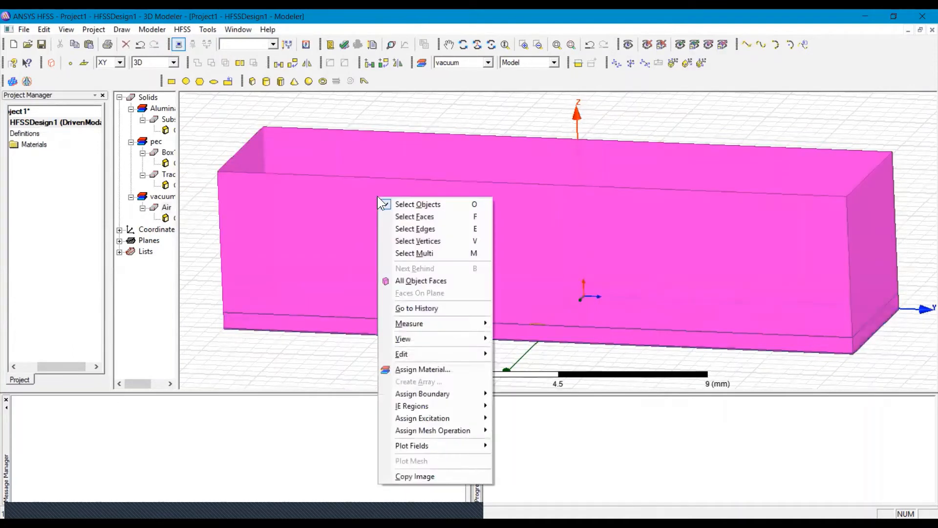
{"action": "mouse_move", "coordinate": [438, 393]}
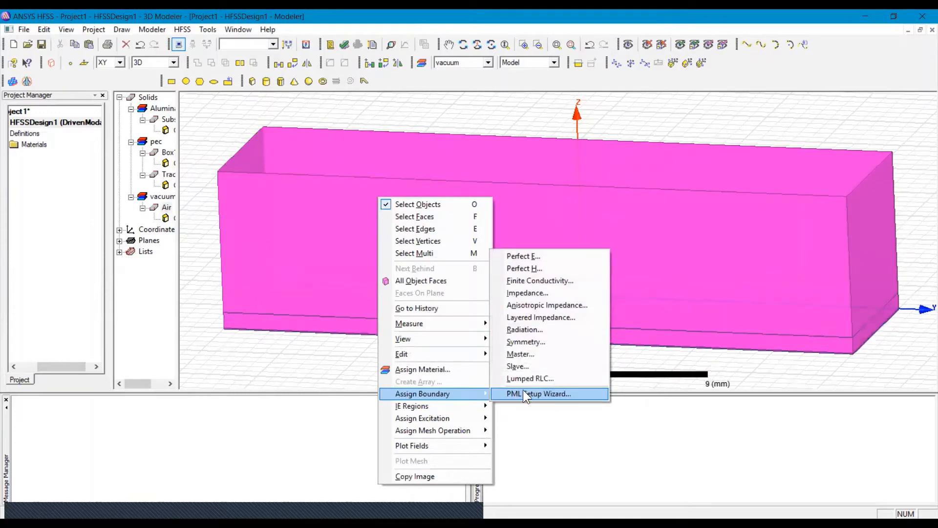
{"action": "left_click", "coordinate": [538, 329]}
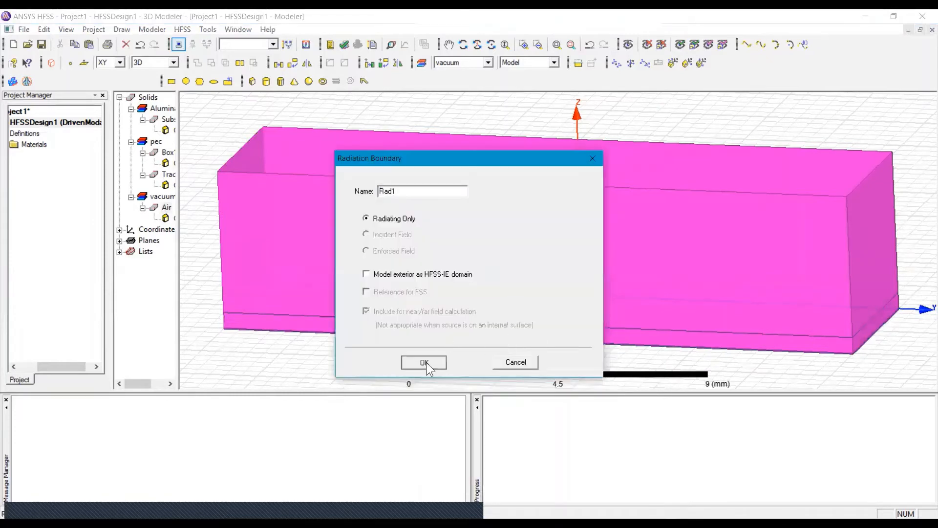
{"action": "left_click", "coordinate": [426, 362]}
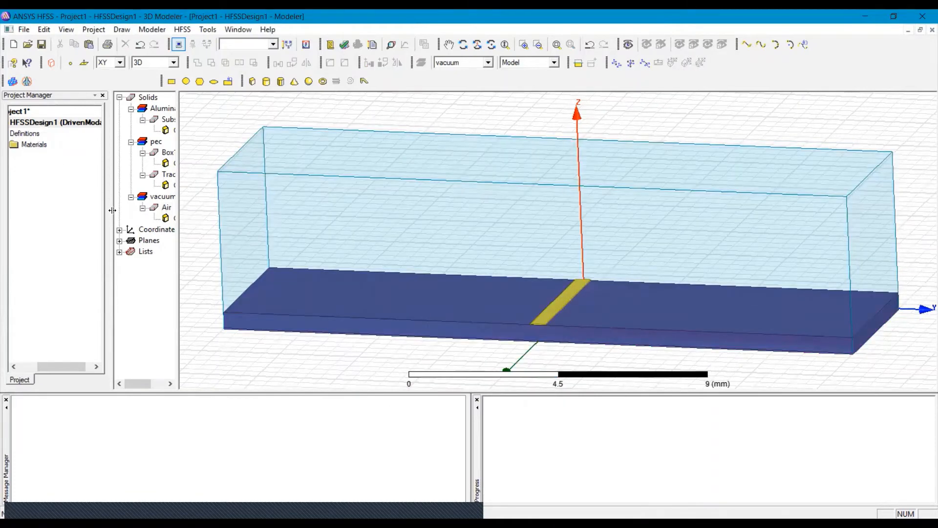
Examine which faces of the Air box the Rad1 boundary covers
{"action": "left_click_drag", "start_coordinate": [113, 210], "coordinate": [145, 211]}
{"action": "left_click", "coordinate": [15, 122]}
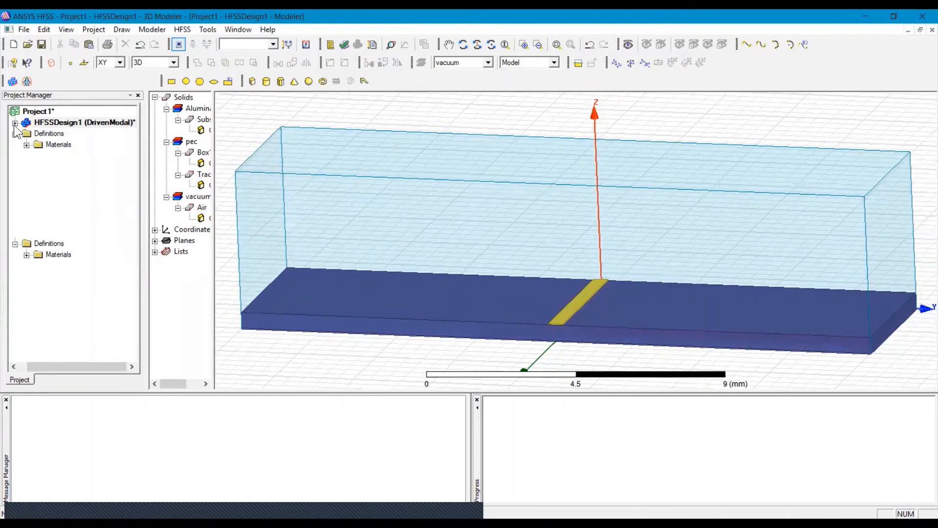
{"action": "left_click", "coordinate": [26, 145]}
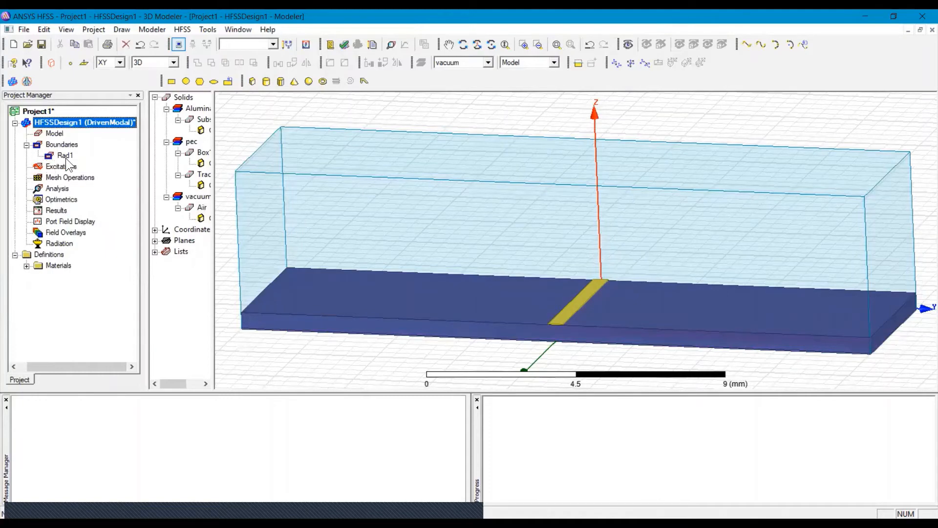
{"action": "left_click", "coordinate": [65, 158]}
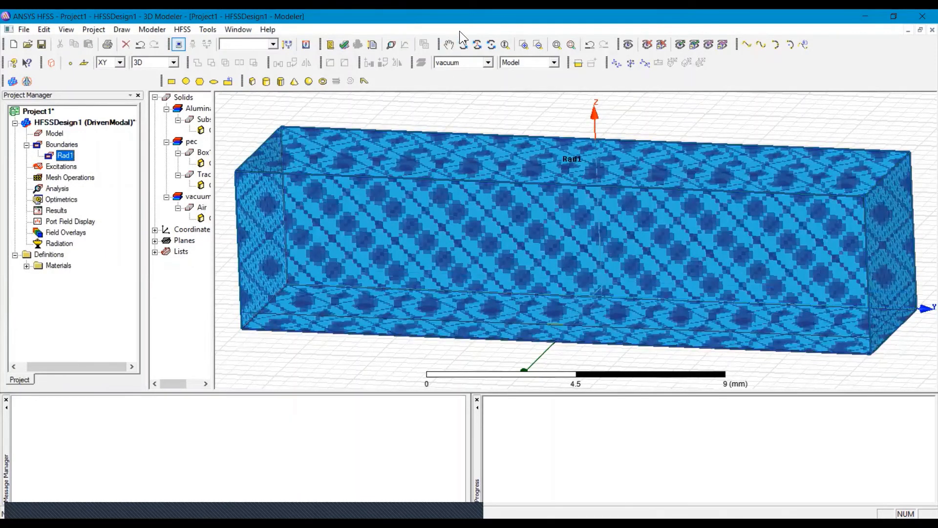
{"action": "left_click", "coordinate": [476, 45]}
{"action": "left_click_drag", "start_coordinate": [488, 202], "coordinate": [528, 264]}
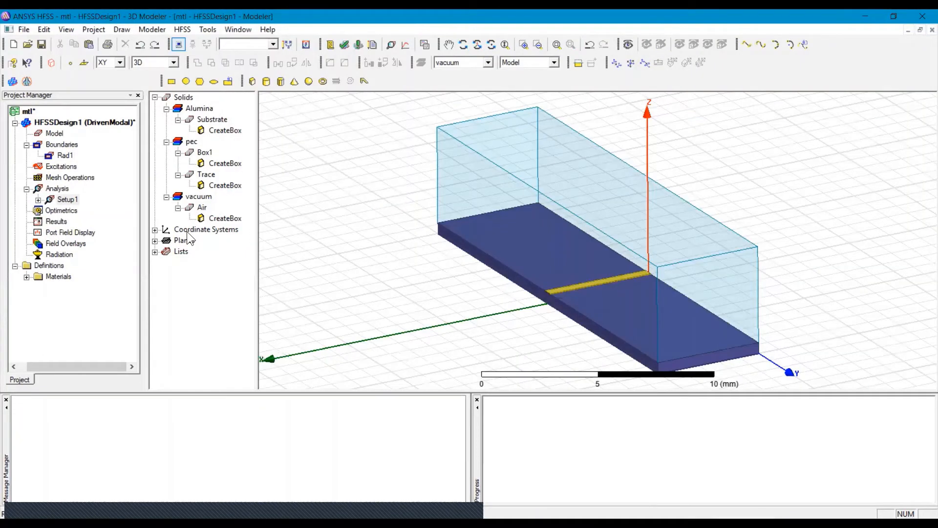
Start a rectangle on the YZ plane with its first corner at X 0, Y -5 and Z 0 mm
{"action": "left_click", "coordinate": [120, 60]}
{"action": "left_click", "coordinate": [114, 81]}
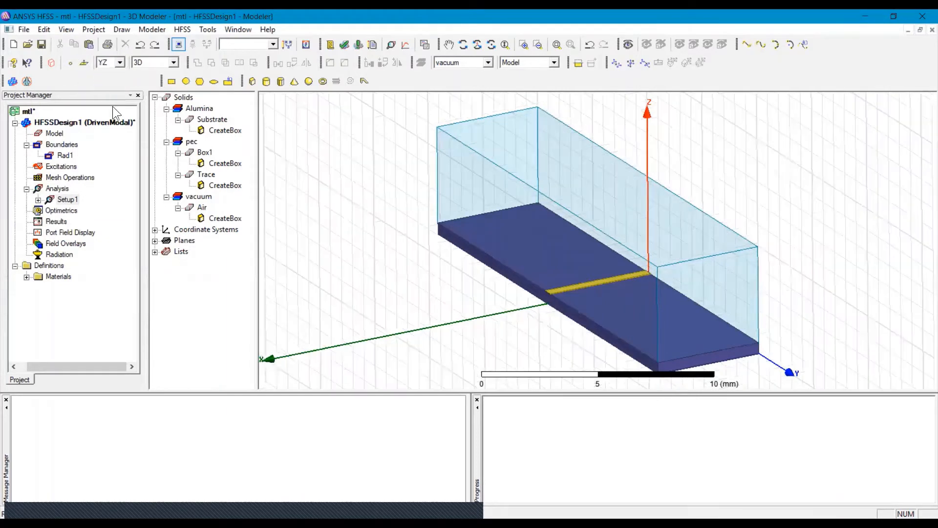
{"action": "left_click", "coordinate": [172, 82]}
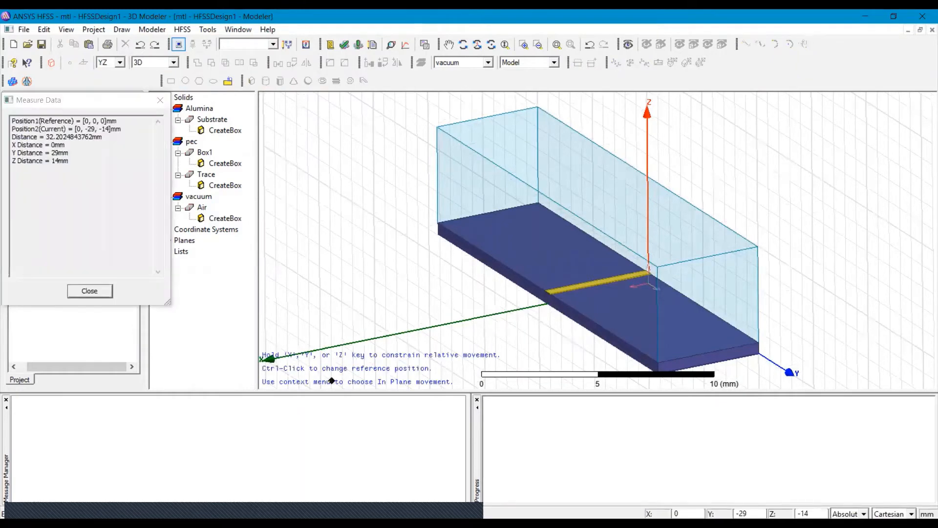
{"action": "key", "text": "Tab"}
{"action": "type", "text": "-5"}
{"action": "key", "text": "Tab"}
{"action": "type", "text": "0"}
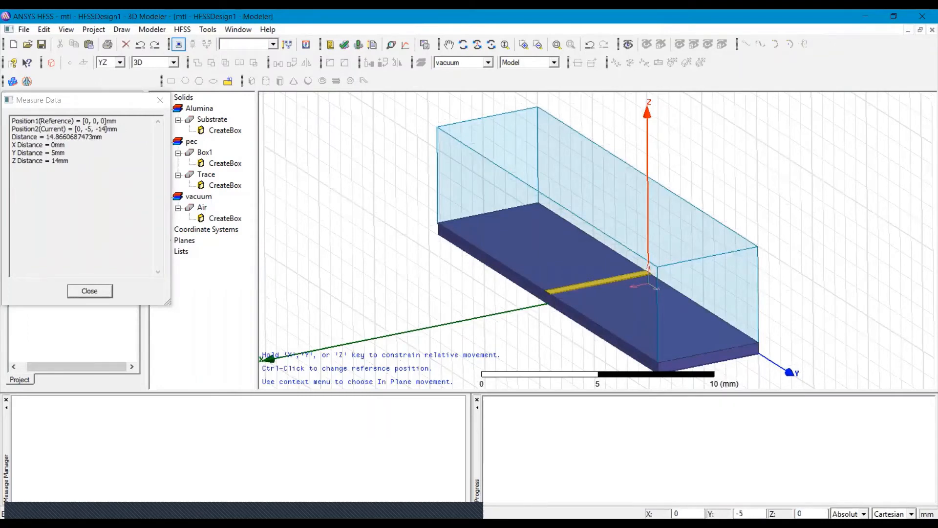
{"action": "key", "text": "Return"}
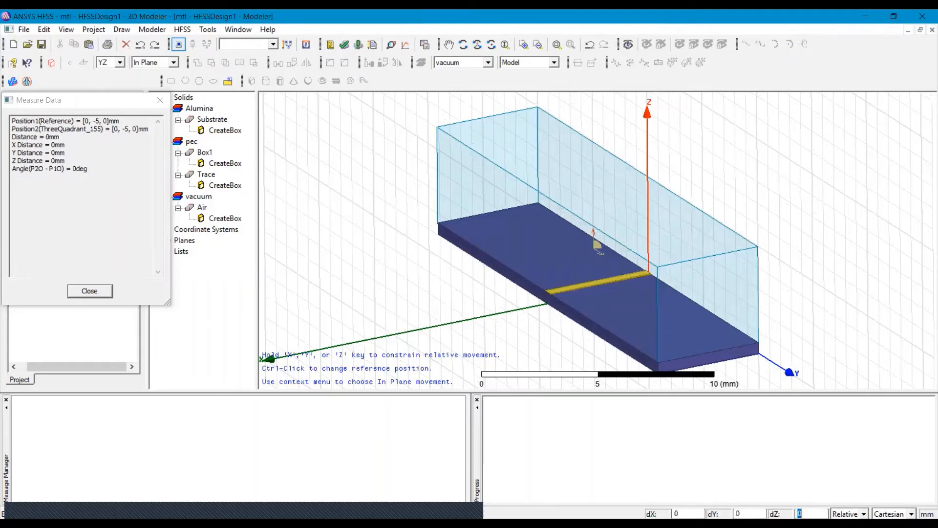
Complete the YZ rectangle with sizes of 10 mm in Y and 1.3 mm in Z
{"action": "key", "text": "shift+Tab"}
{"action": "type", "text": "10"}
{"action": "key", "text": "Tab"}
{"action": "type", "text": "1.3"}
{"action": "key", "text": "Return"}
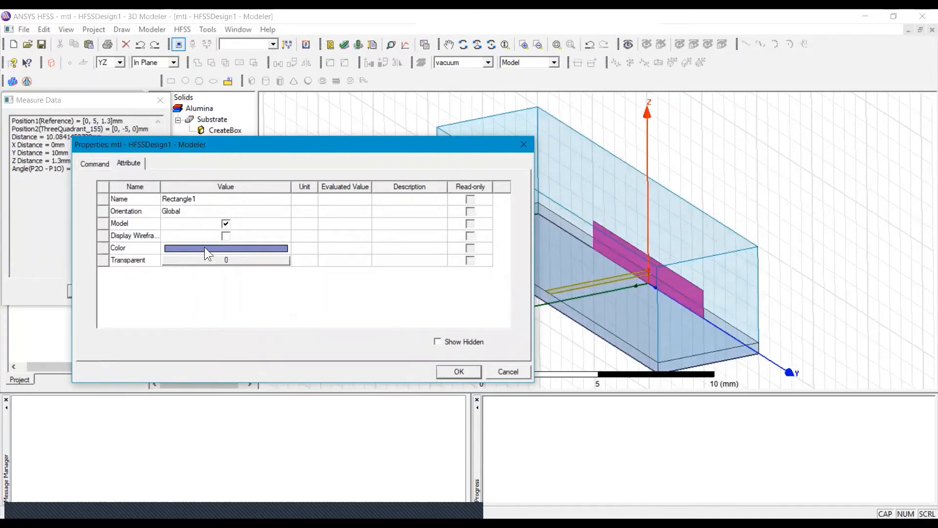
Set the new rectangle's transparency to 0.3 and rename it to port1
{"action": "left_click", "coordinate": [204, 260]}
{"action": "left_click", "coordinate": [230, 260]}
{"action": "left_click_drag", "start_coordinate": [230, 254], "coordinate": [264, 254]}
{"action": "left_click", "coordinate": [270, 287]}
{"action": "left_click", "coordinate": [204, 200]}
{"action": "type", "text": "port1"}
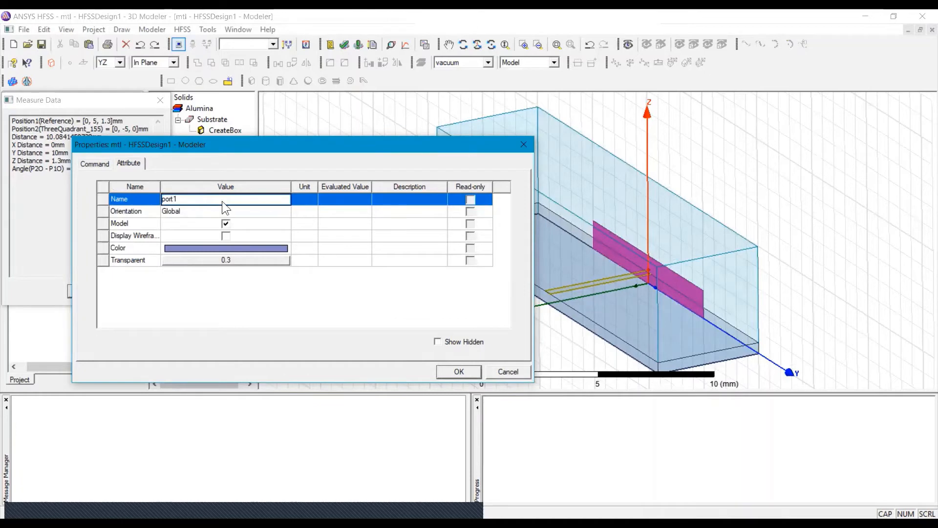
{"action": "left_click", "coordinate": [459, 371]}
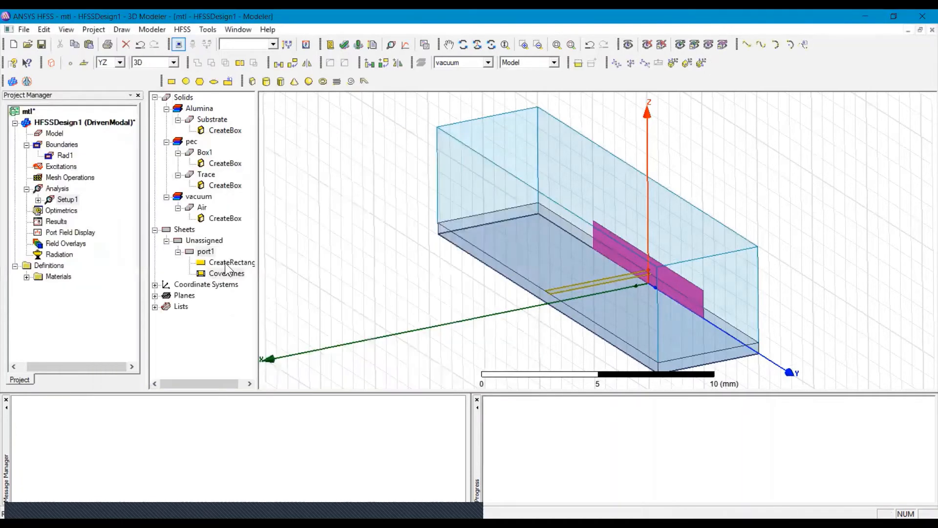
Parameterize the Y position of port1's rectangle as -port_width/2
{"action": "left_click", "coordinate": [228, 264]}
{"action": "double_click", "coordinate": [226, 263]}
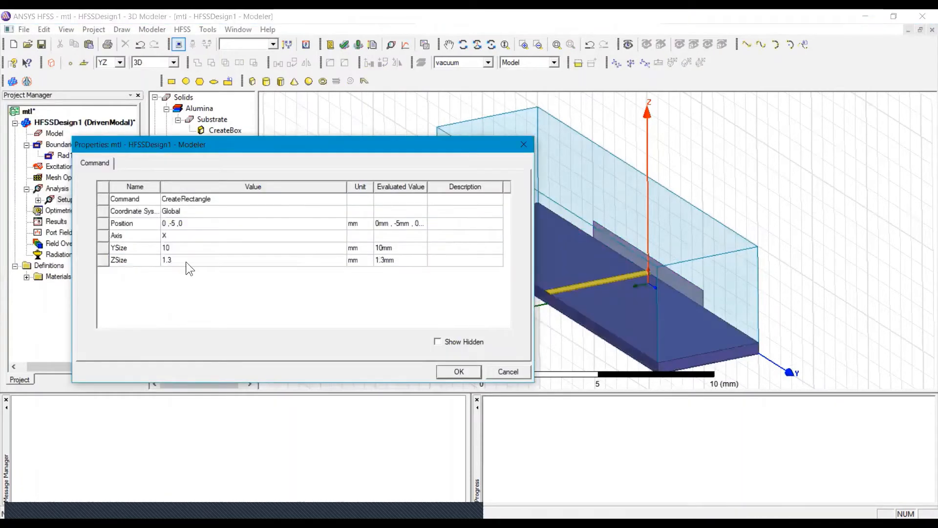
{"action": "left_click", "coordinate": [174, 223]}
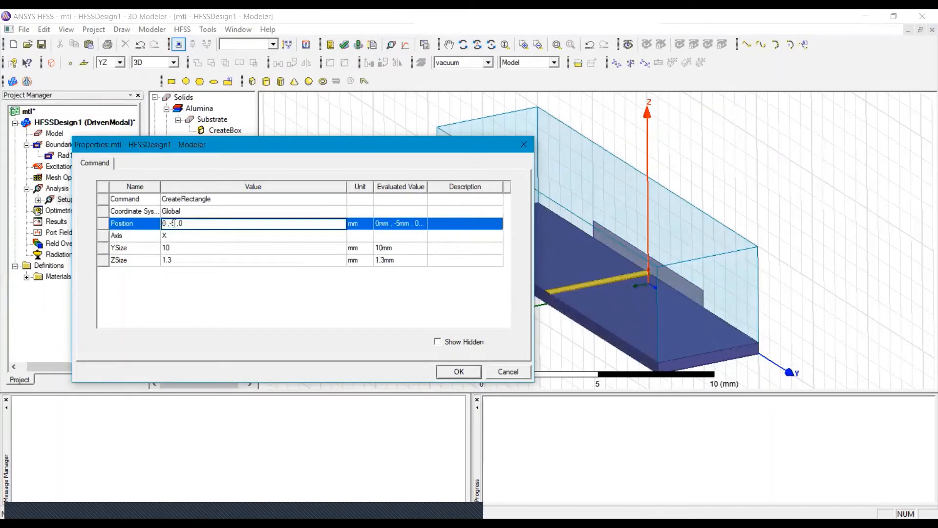
{"action": "double_click", "coordinate": [174, 224]}
{"action": "type", "text": "wi"}
{"action": "key", "text": "BackSpace"}
{"action": "key", "text": "BackSpace"}
{"action": "type", "text": "port_width/2"}
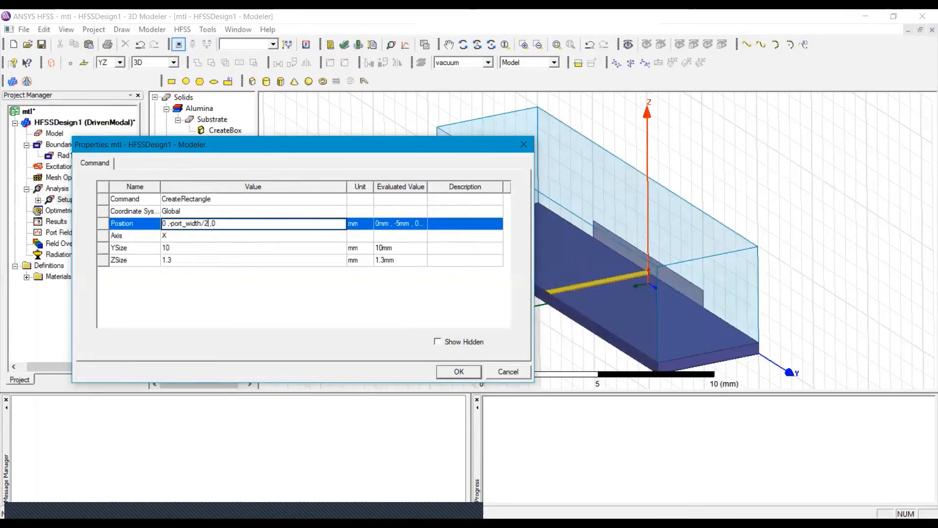
{"action": "left_click", "coordinate": [241, 313]}
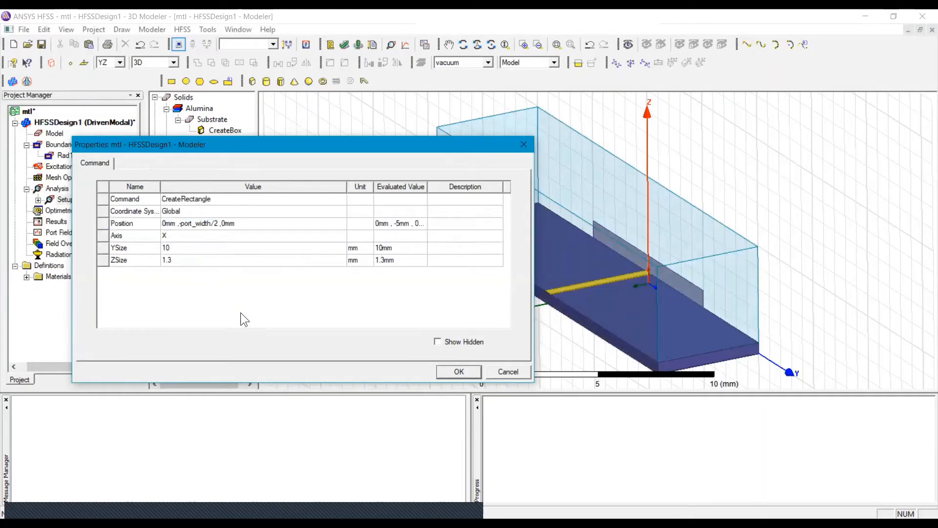
Set the YSize of port1's rectangle to the variable Port_width and accept the changes
{"action": "left_click", "coordinate": [175, 249]}
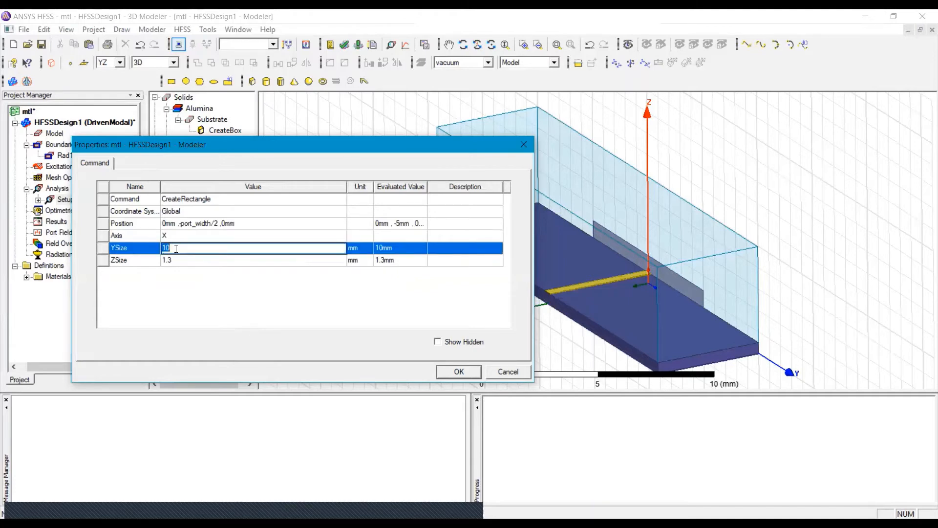
{"action": "type", "text": "Port_width"}
{"action": "left_click", "coordinate": [202, 317]}
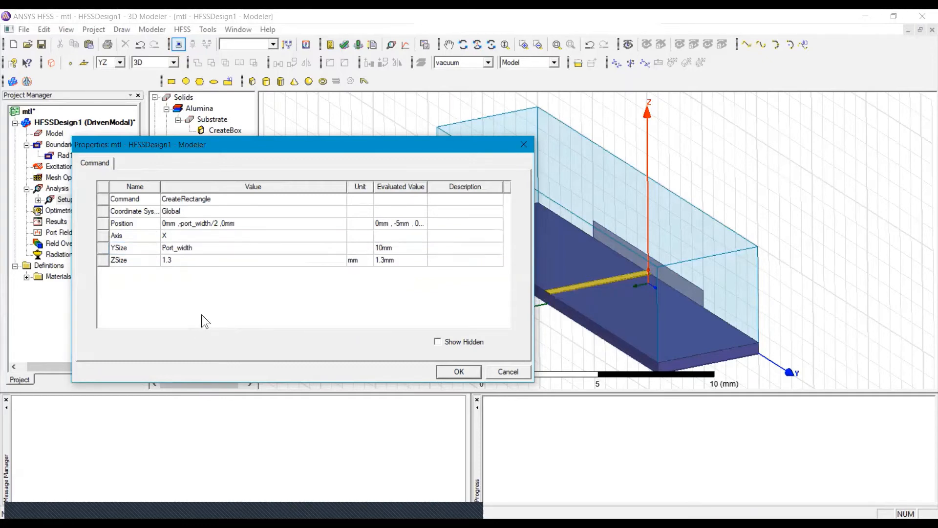
{"action": "left_click", "coordinate": [459, 372]}
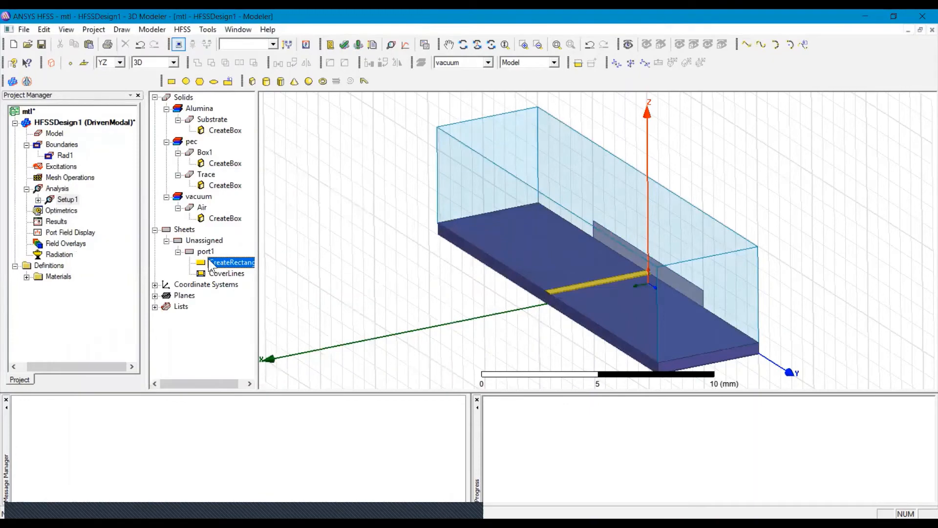
Assign a wave port excitation to the port1 sheet and name it p1
{"action": "left_click", "coordinate": [205, 251]}
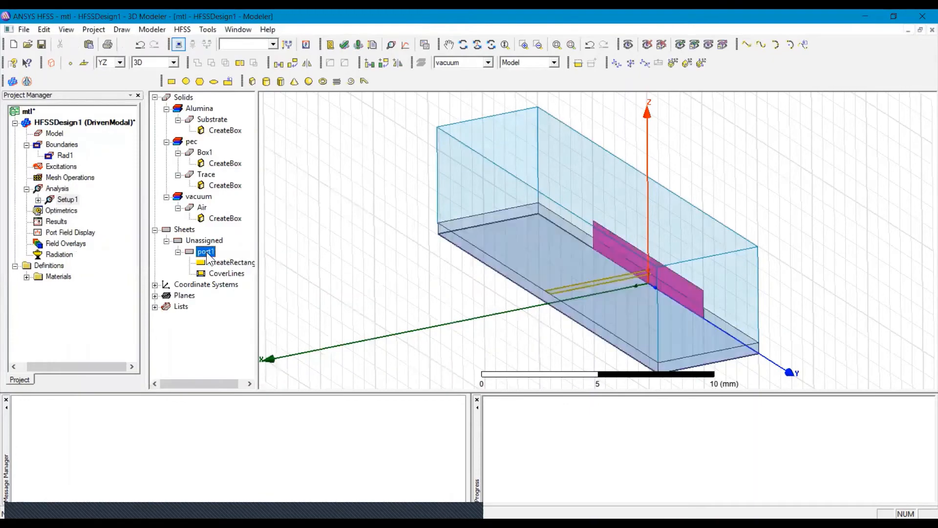
{"action": "left_click", "coordinate": [477, 45]}
{"action": "left_click_drag", "start_coordinate": [686, 337], "coordinate": [599, 289]}
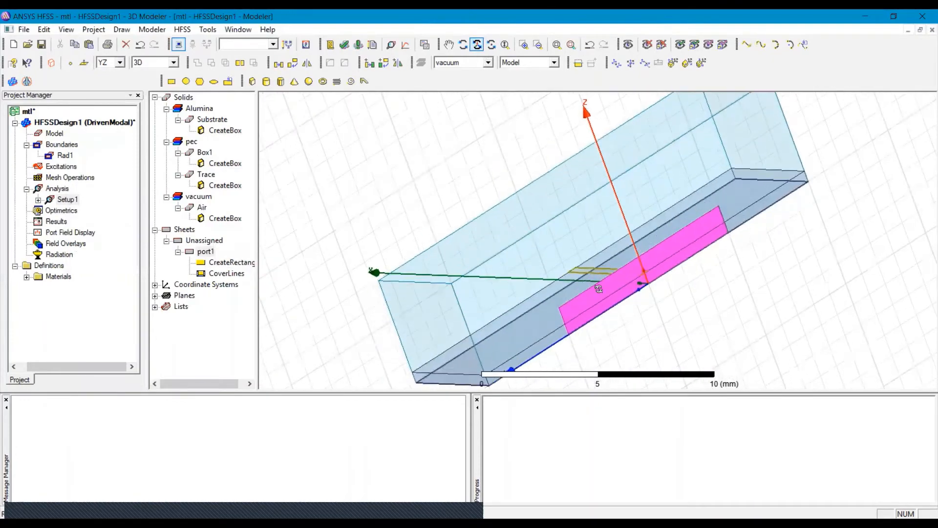
{"action": "left_click_drag", "start_coordinate": [811, 135], "coordinate": [687, 225]}
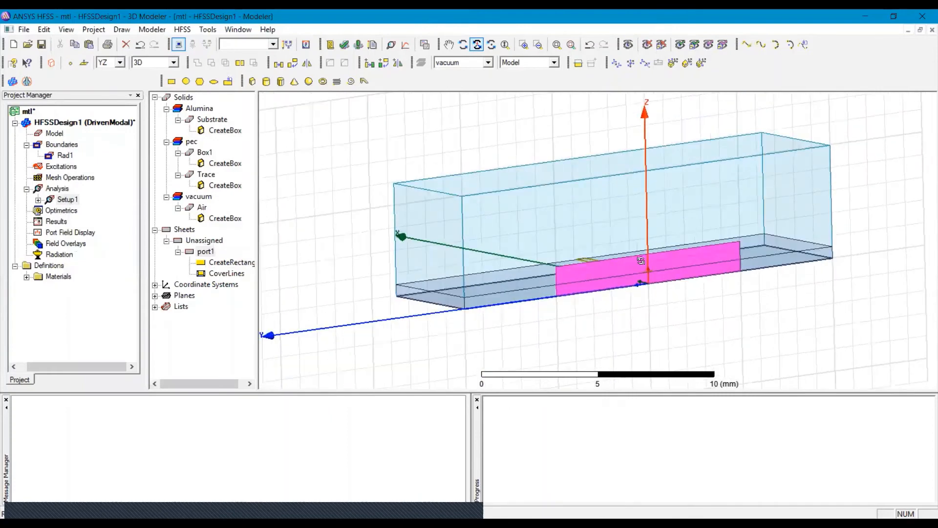
{"action": "scroll", "coordinate": [641, 261], "scroll_direction": "up", "scroll_amount": 5}
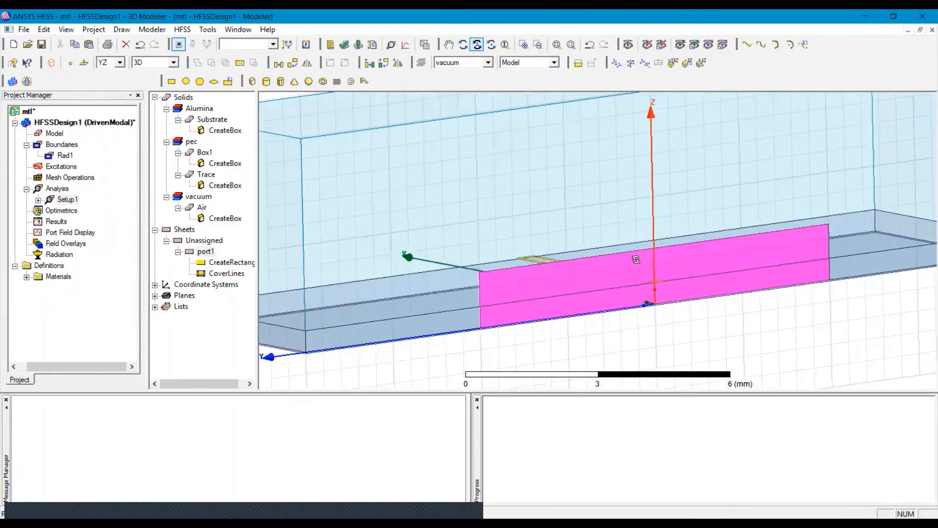
{"action": "right_click", "coordinate": [636, 259]}
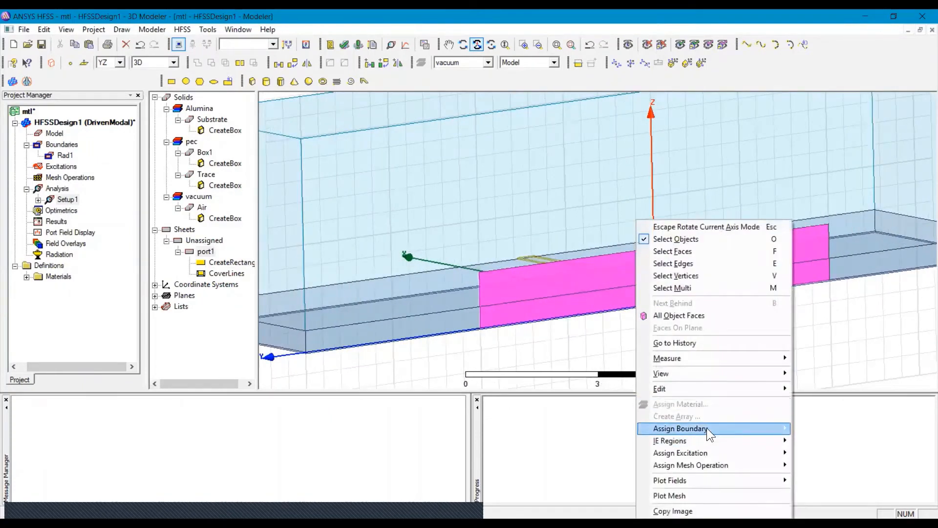
{"action": "mouse_move", "coordinate": [725, 453]}
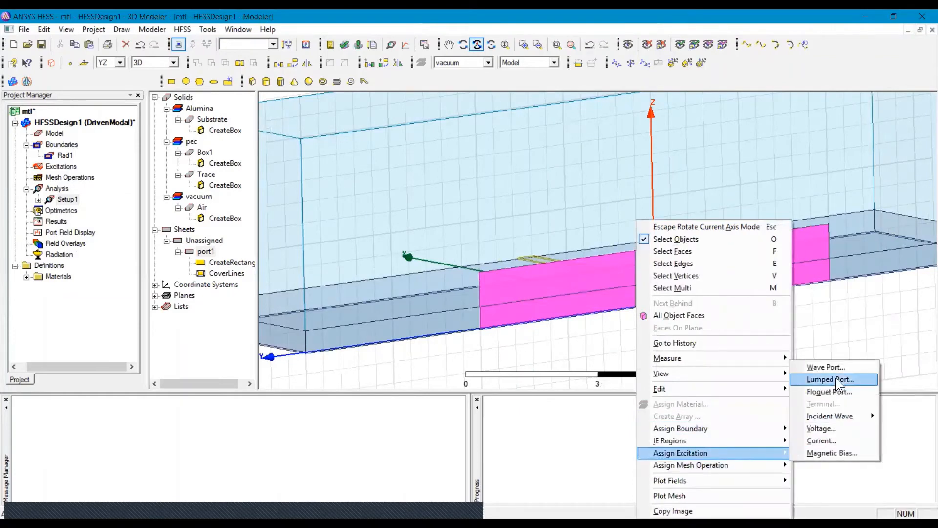
{"action": "left_click", "coordinate": [829, 365]}
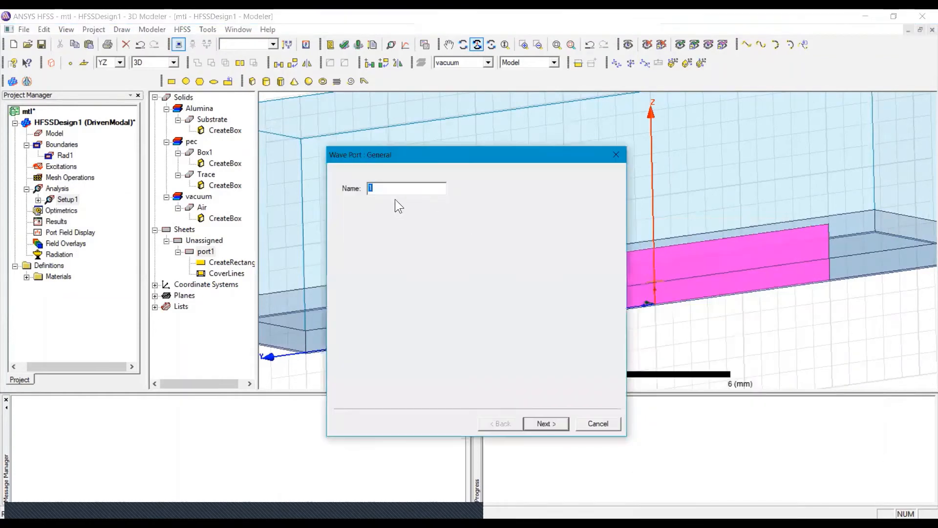
{"action": "type", "text": "p1"}
{"action": "left_click", "coordinate": [537, 420]}
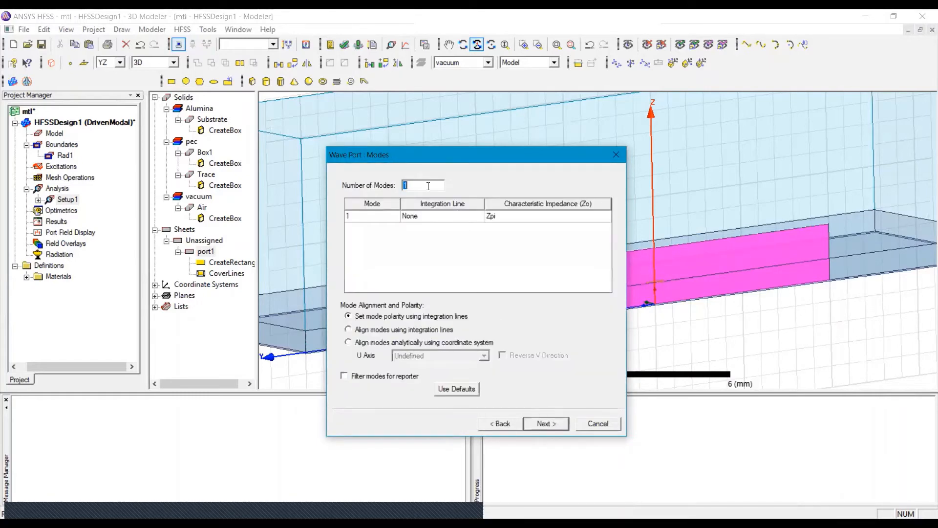
Give wave port p1 five modes and draw mode 1's integration line from the origin up to port1's upper edge, without renormalizing
{"action": "type", "text": "5"}
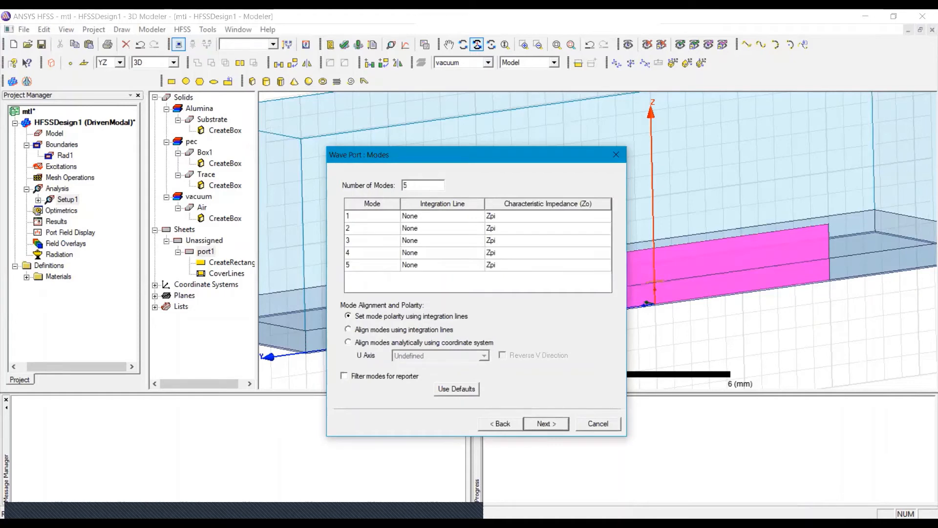
{"action": "left_click", "coordinate": [432, 215]}
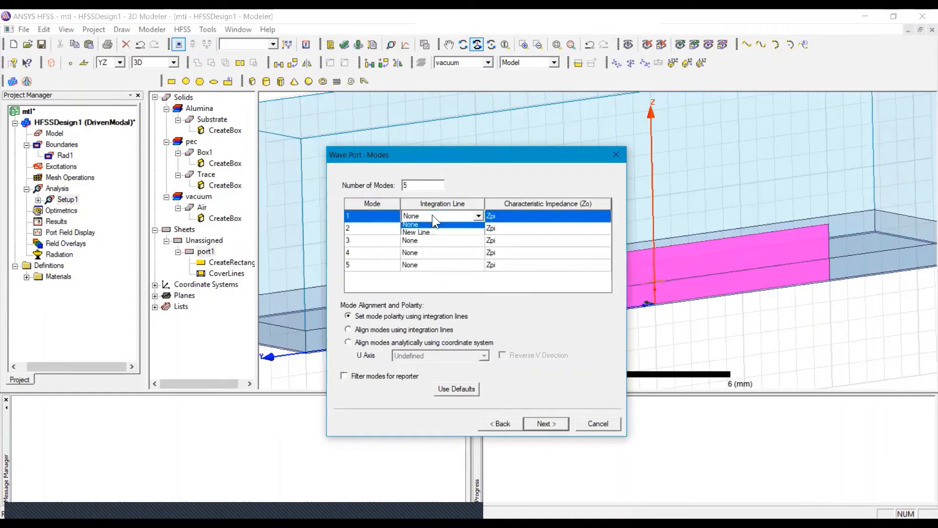
{"action": "left_click", "coordinate": [421, 235]}
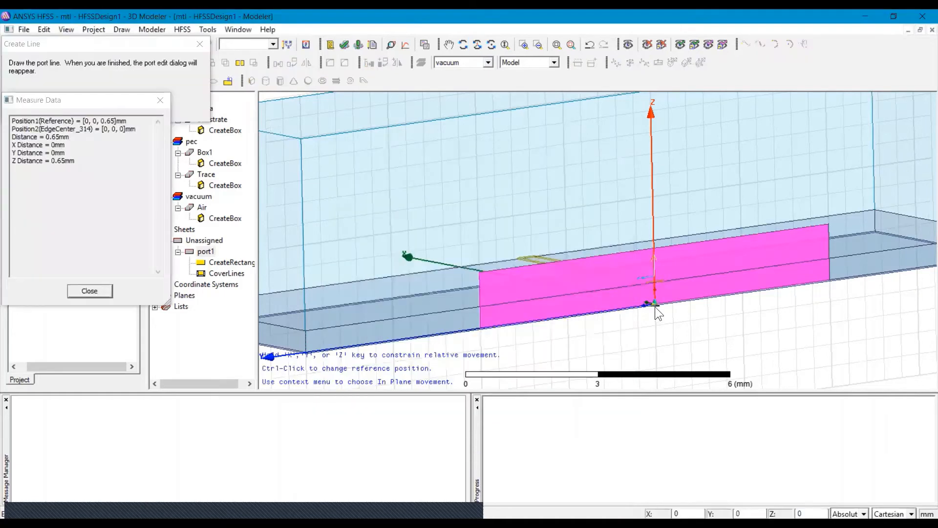
{"action": "left_click", "coordinate": [655, 303]}
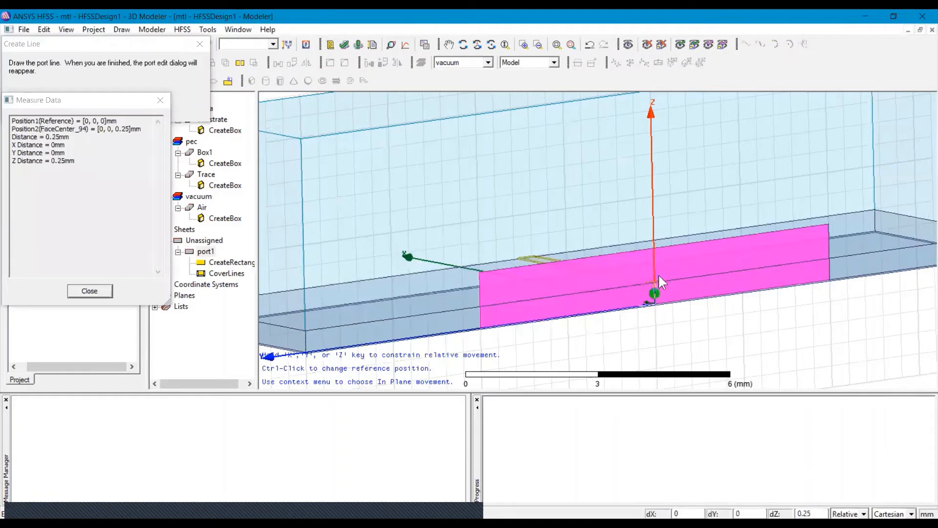
{"action": "left_click", "coordinate": [656, 248]}
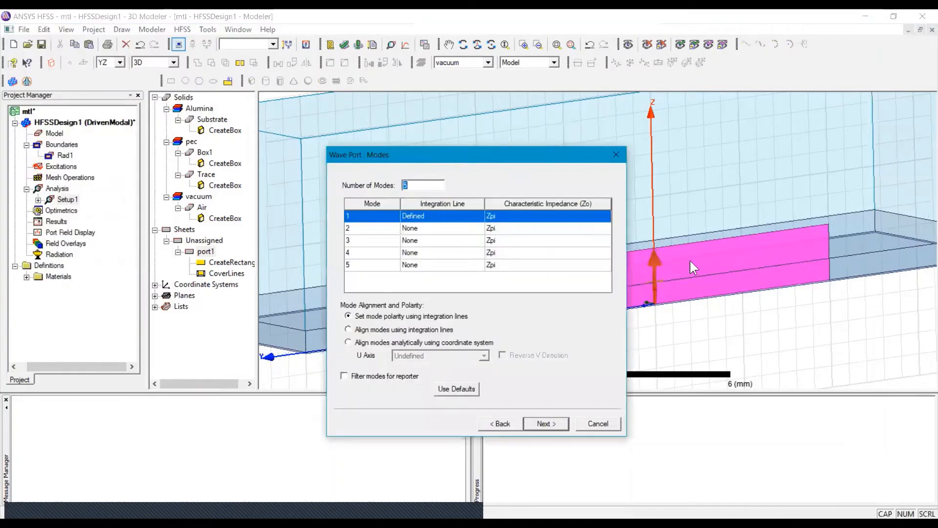
{"action": "left_click", "coordinate": [546, 424]}
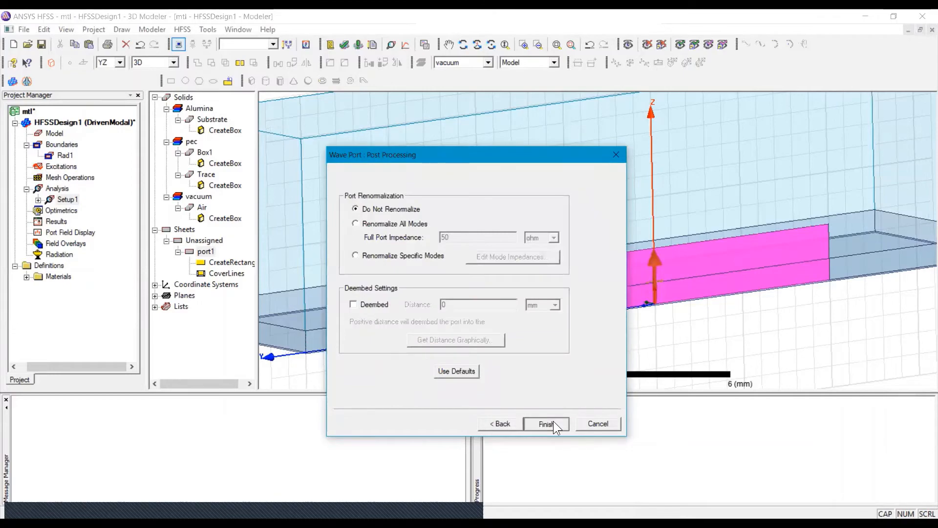
{"action": "left_click", "coordinate": [552, 423]}
Begin a rectangle in the YZ plane with its first corner at X 5, Y -5, Z 0 mm
{"action": "left_click", "coordinate": [477, 45]}
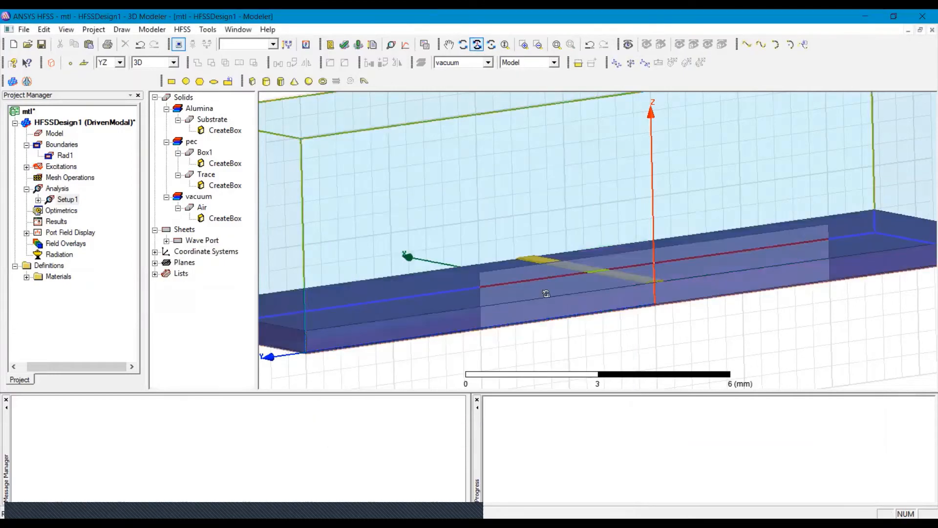
{"action": "left_click_drag", "start_coordinate": [545, 291], "coordinate": [649, 261]}
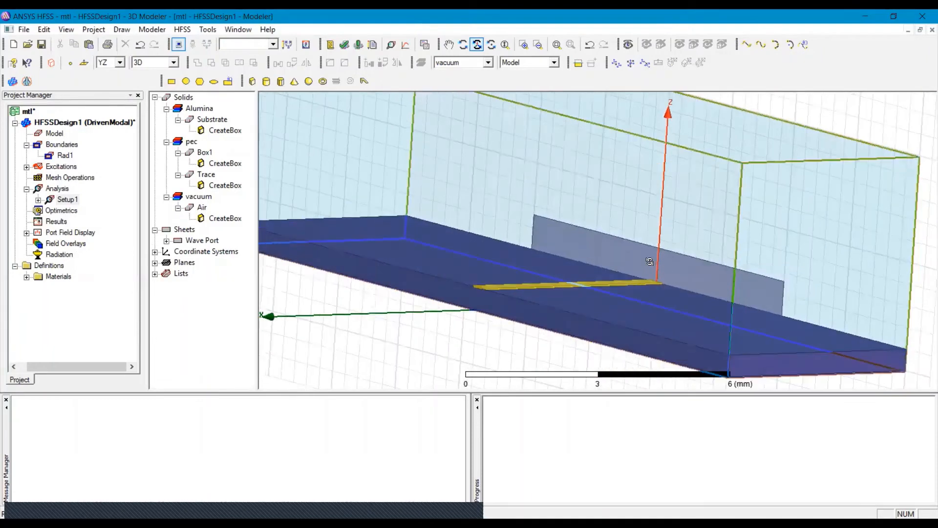
{"action": "left_click", "coordinate": [168, 83]}
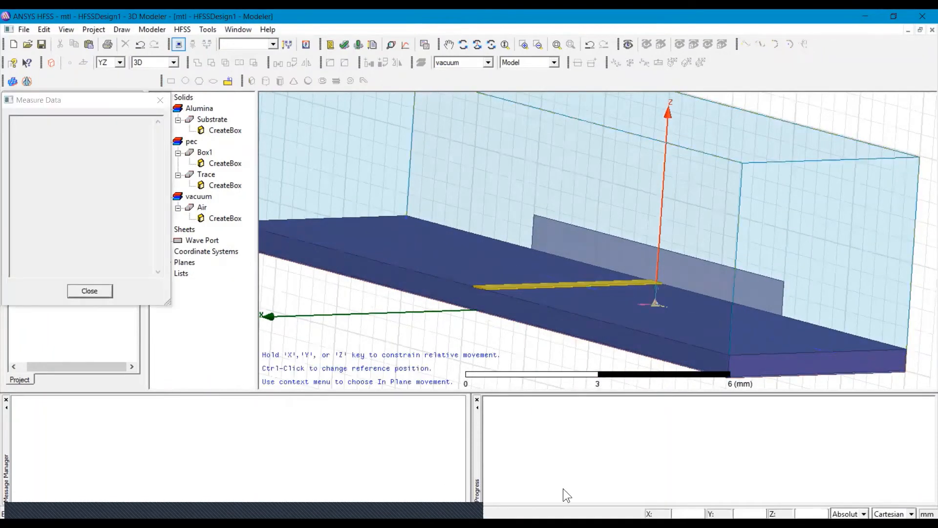
{"action": "left_click", "coordinate": [686, 513]}
{"action": "type", "text": "5"}
{"action": "type", "text": "-5"}
{"action": "key", "text": "Tab"}
{"action": "key", "text": "Return"}
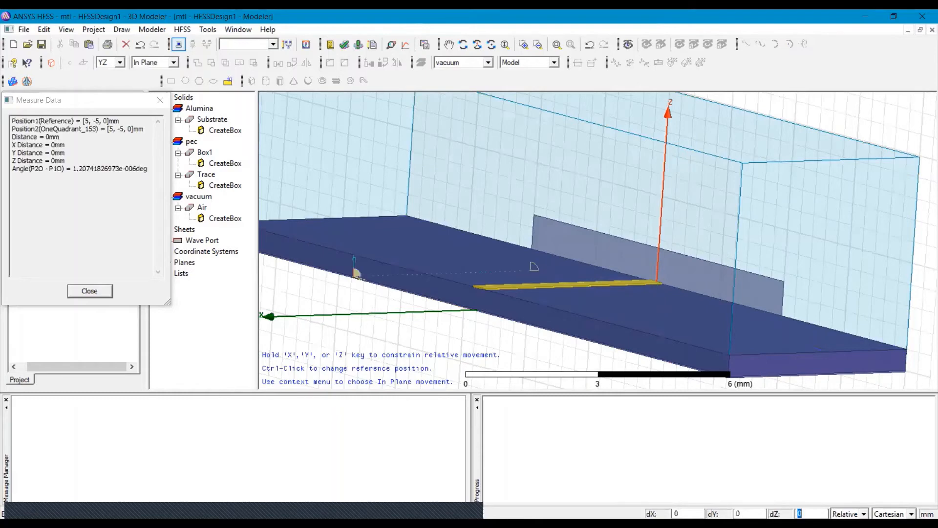
Finish the second port rectangle with sizes of 10 mm in Y and 1.3 mm in Z
{"action": "key", "text": "Tab"}
{"action": "type", "text": "5"}
{"action": "key", "text": "Tab"}
{"action": "type", "text": "10"}
{"action": "key", "text": "Tab"}
{"action": "type", "text": "1.3"}
{"action": "key", "text": "Return"}
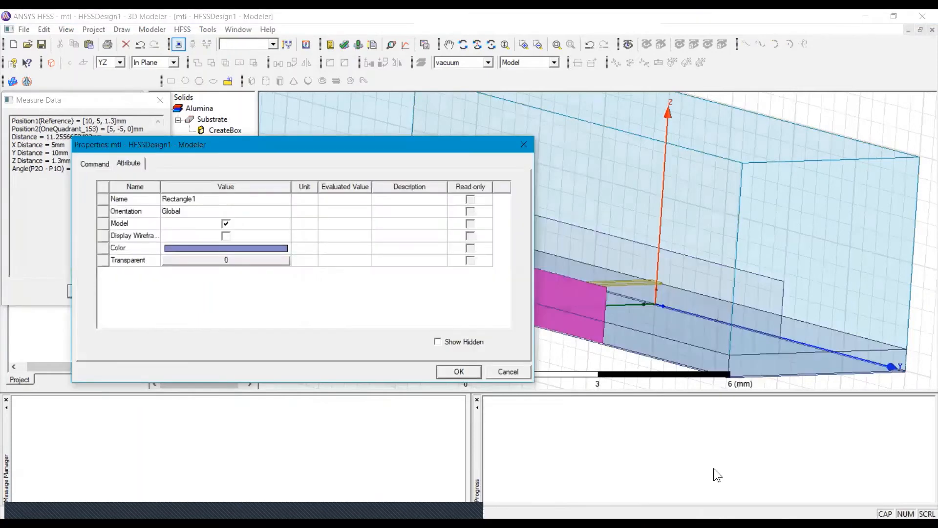
Set the new rectangle's transparency to 0.22 and accept its attributes
{"action": "left_click", "coordinate": [234, 260]}
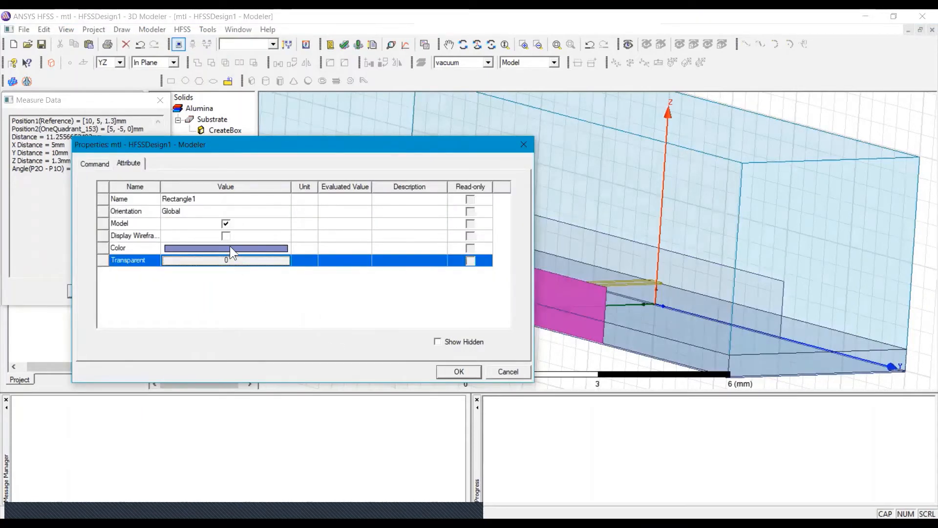
{"action": "left_click_drag", "start_coordinate": [233, 253], "coordinate": [257, 254]}
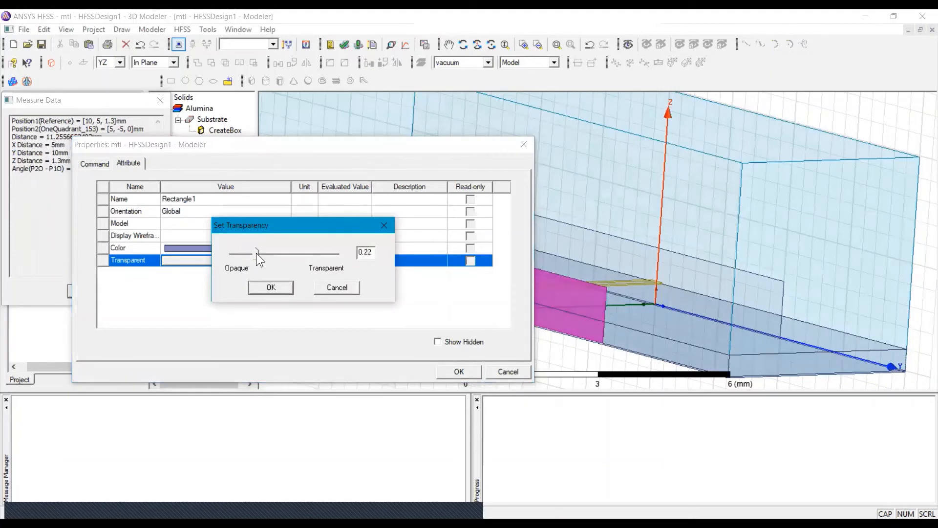
{"action": "left_click", "coordinate": [272, 288]}
{"action": "left_click", "coordinate": [451, 367]}
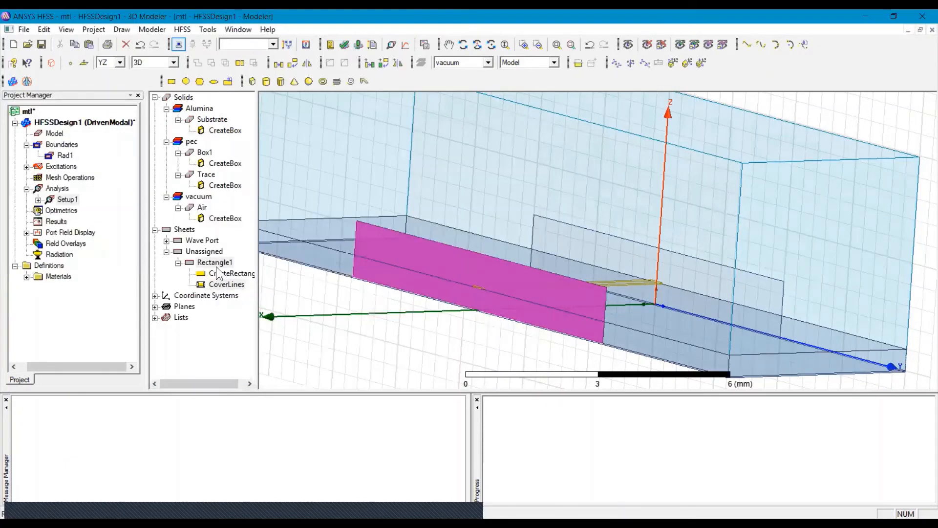
Rename the new rectangle sheet to port2
{"action": "left_click", "coordinate": [217, 262]}
{"action": "double_click", "coordinate": [216, 263]}
{"action": "type", "text": "p"}
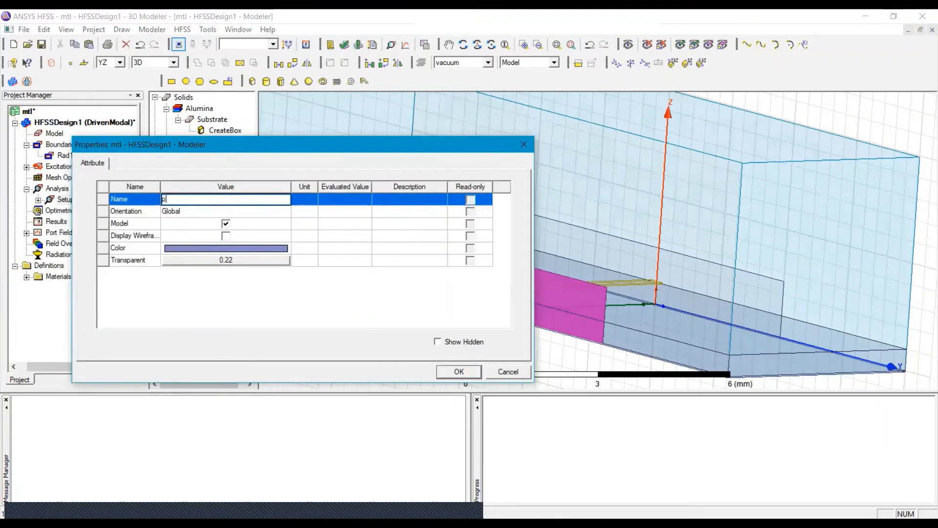
{"action": "type", "text": "ort2"}
{"action": "left_click", "coordinate": [221, 294]}
{"action": "left_click", "coordinate": [455, 373]}
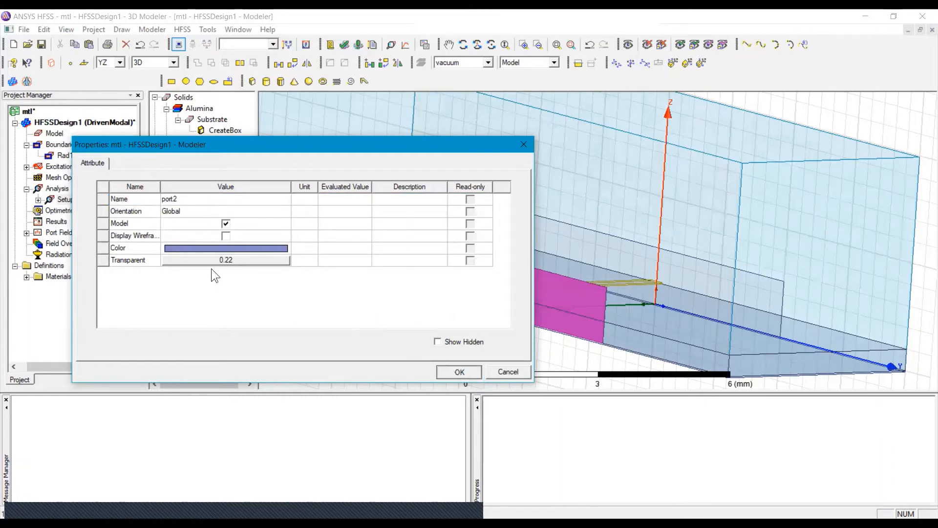
Parameterize the Y position of port2's rectangle as -port_width/2
{"action": "double_click", "coordinate": [218, 274]}
{"action": "left_click", "coordinate": [169, 227]}
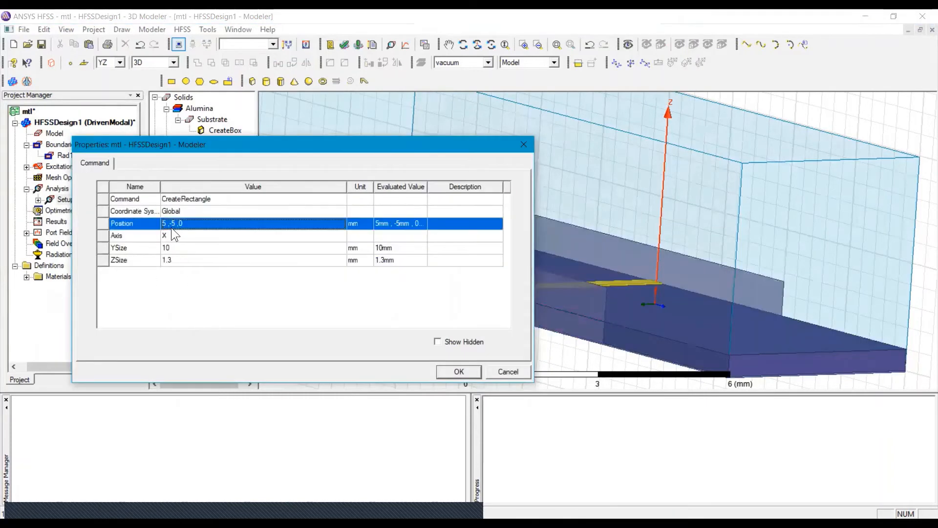
{"action": "left_click", "coordinate": [173, 224]}
{"action": "double_click", "coordinate": [173, 223]}
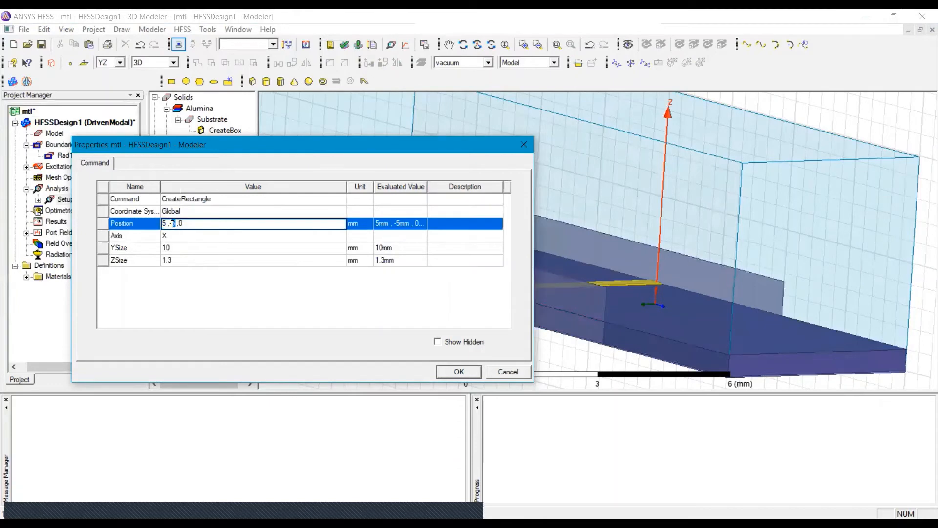
{"action": "type", "text": "port_width/2"}
{"action": "left_click", "coordinate": [167, 292]}
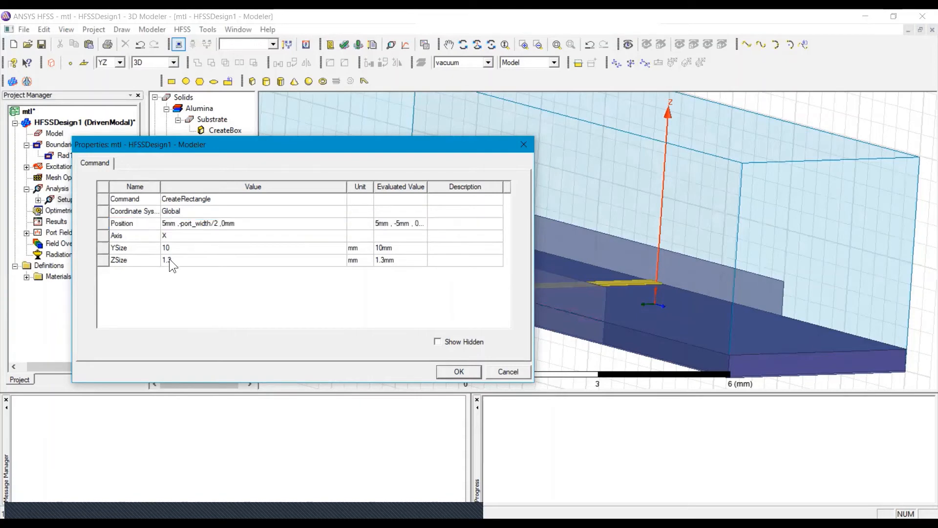
Set the YSize of port2's rectangle to the variable port_width
{"action": "left_click", "coordinate": [173, 247]}
{"action": "type", "text": "port"}
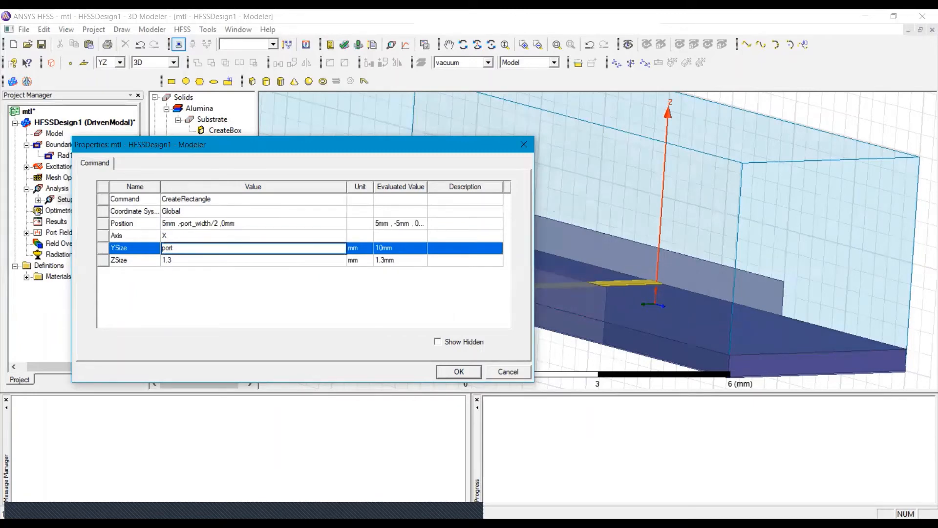
{"action": "type", "text": "_width"}
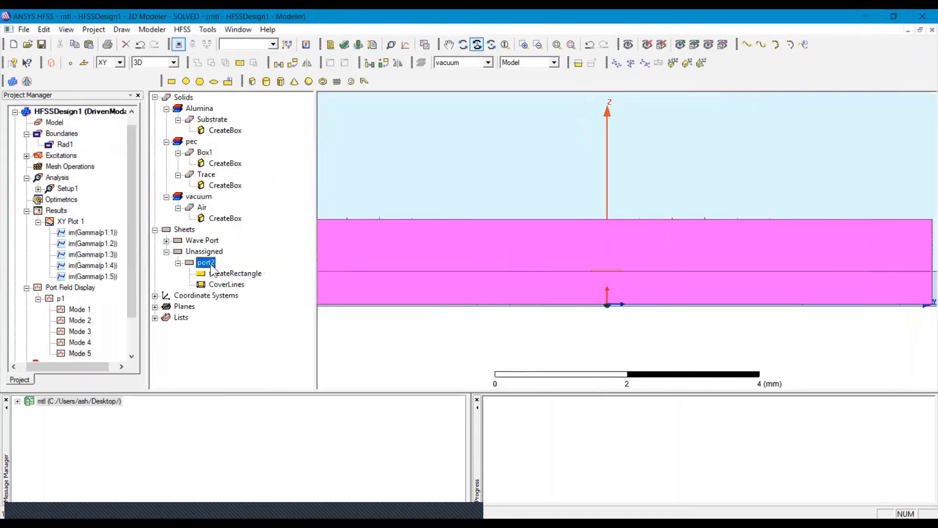
Begin assigning a wave port excitation to the port2 sheet
{"action": "right_click", "coordinate": [211, 264]}
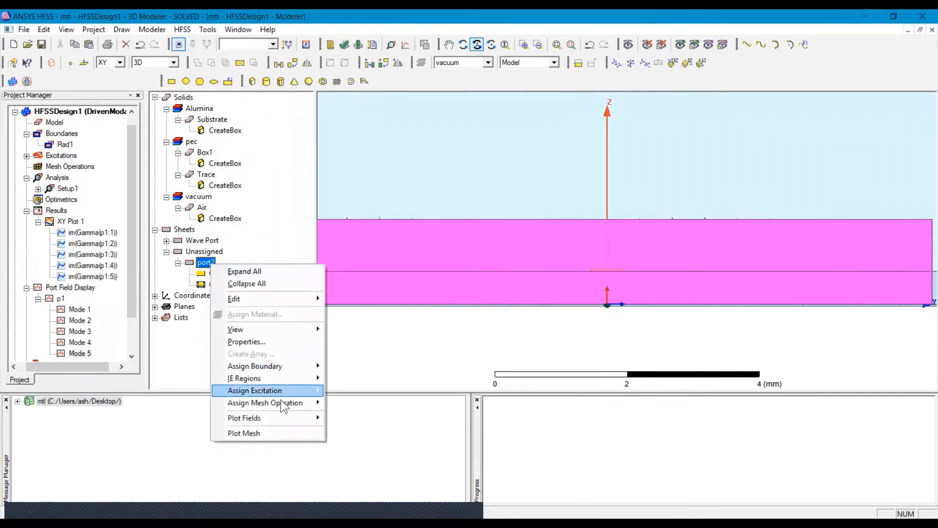
{"action": "mouse_move", "coordinate": [284, 394]}
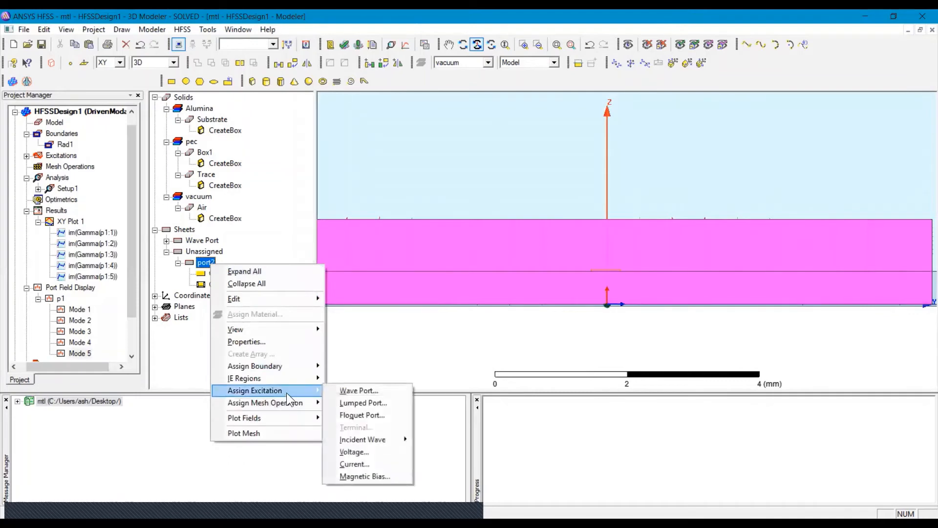
{"action": "left_click", "coordinate": [371, 392]}
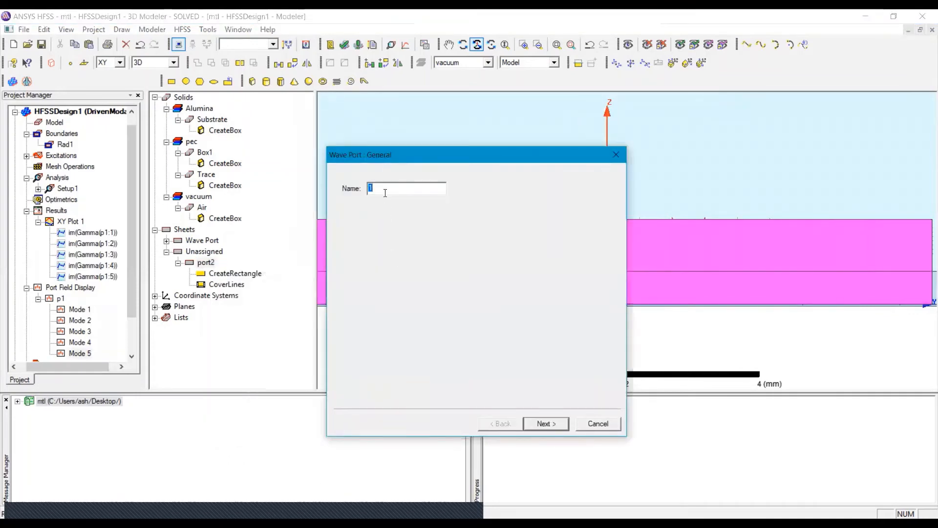
{"action": "type", "text": "5"}
{"action": "left_click", "coordinate": [544, 424]}
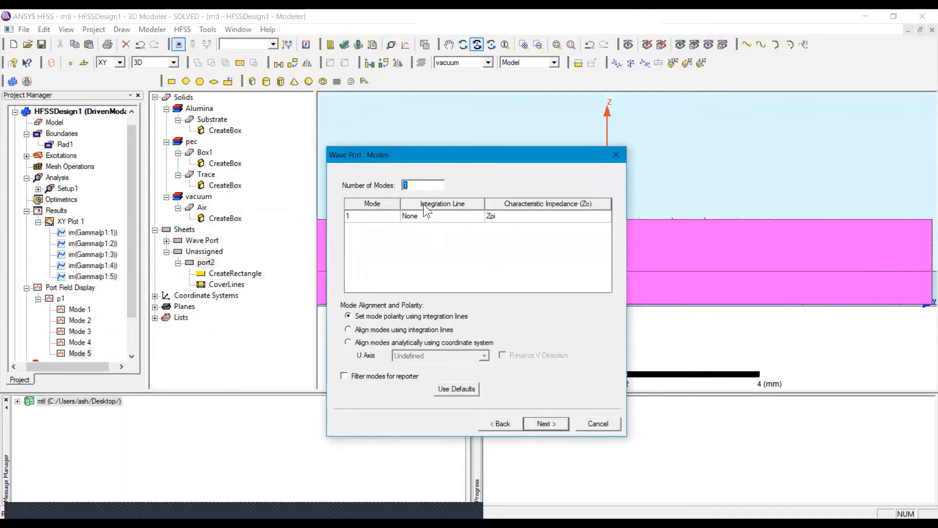
{"action": "left_click", "coordinate": [500, 424]}
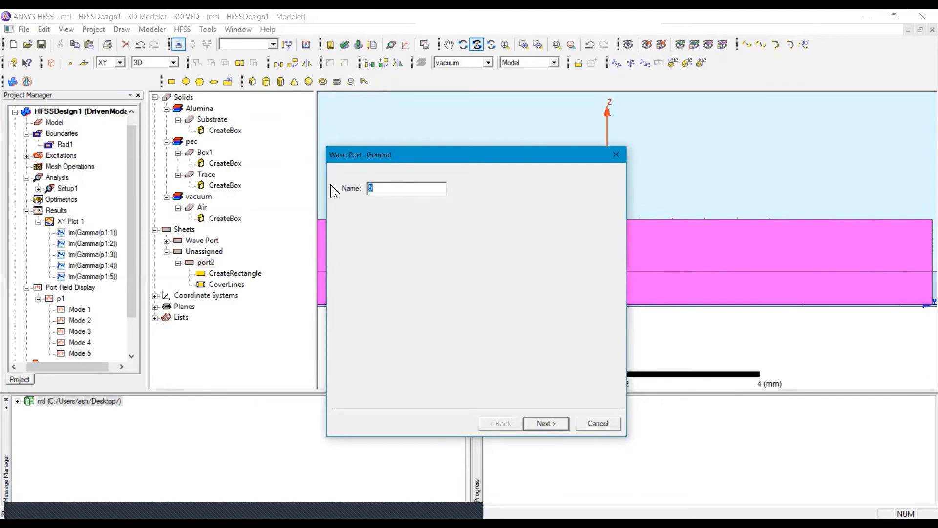
Name the wave port p2 and set its number of modes to 5
{"action": "type", "text": "p2"}
{"action": "left_click", "coordinate": [540, 425]}
{"action": "left_click", "coordinate": [447, 215]}
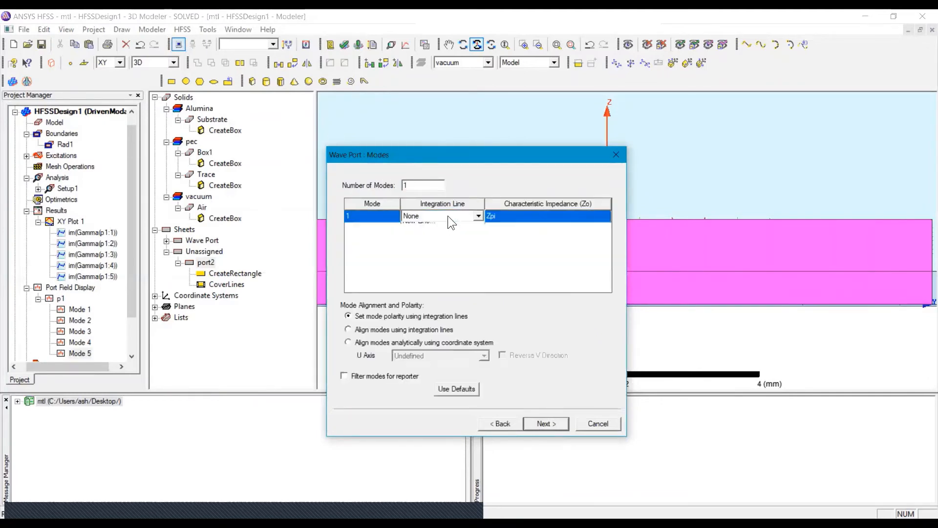
{"action": "left_click", "coordinate": [447, 216]}
{"action": "left_click", "coordinate": [431, 226]}
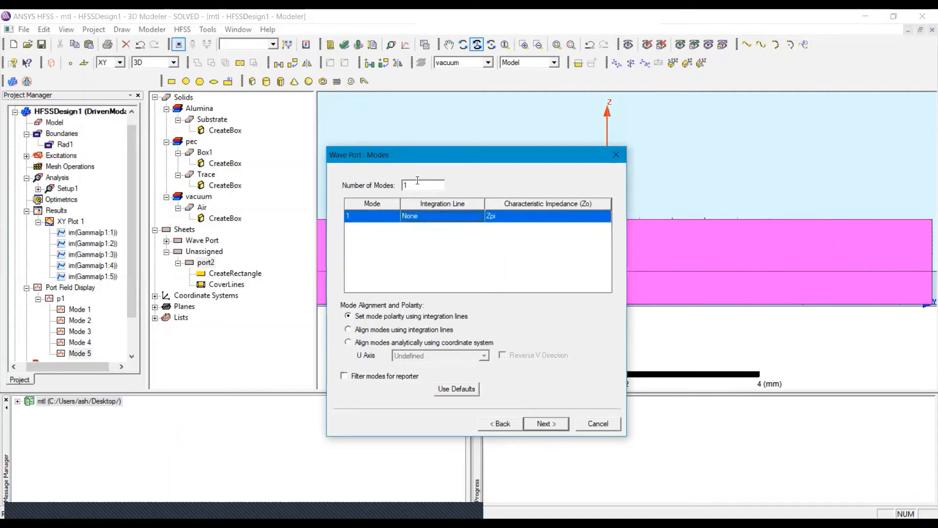
{"action": "type", "text": "5"}
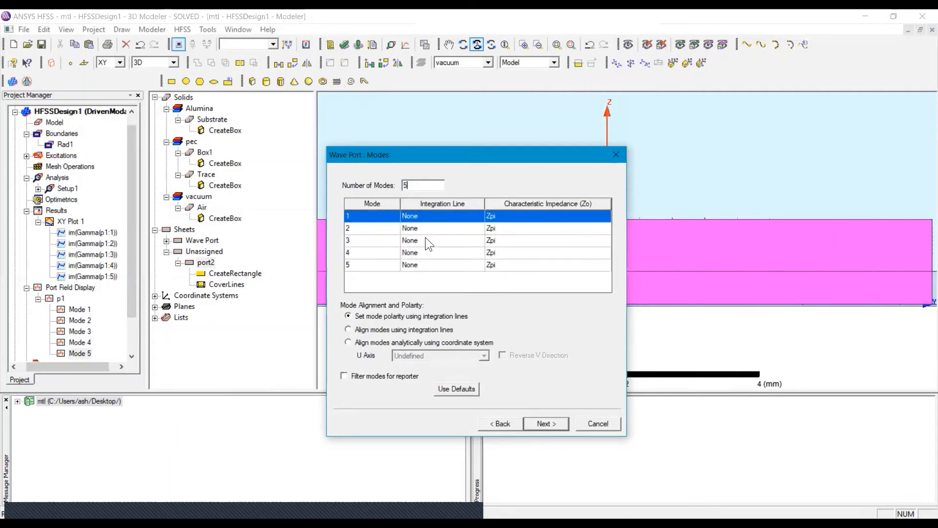
Define a vertical integration line for mode 1 from port2's bottom edge centre to its top edge and complete the wave port
{"action": "left_click", "coordinate": [433, 216]}
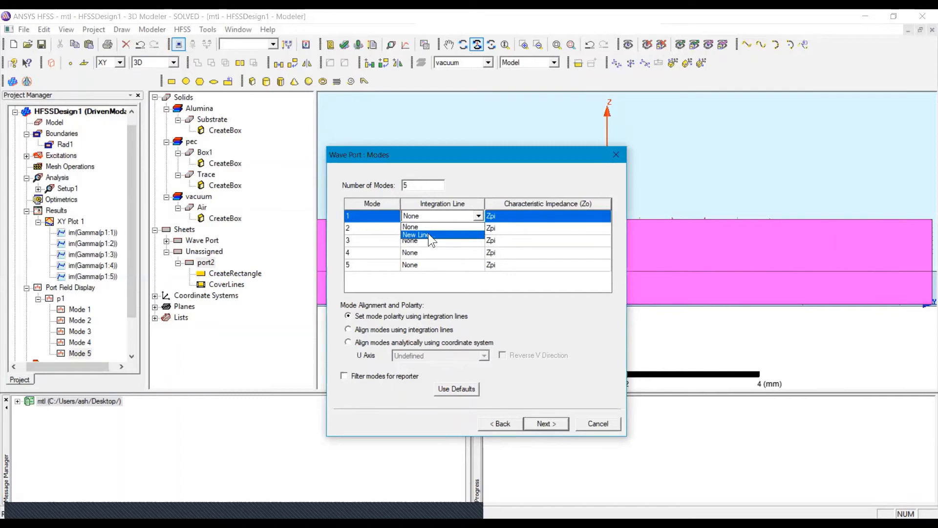
{"action": "left_click", "coordinate": [428, 234]}
{"action": "left_click", "coordinate": [607, 306]}
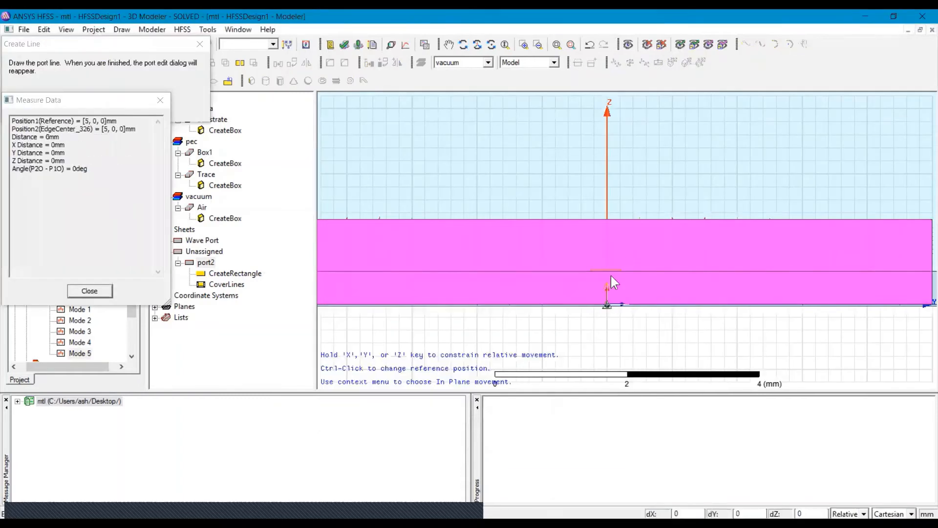
{"action": "left_click", "coordinate": [608, 219]}
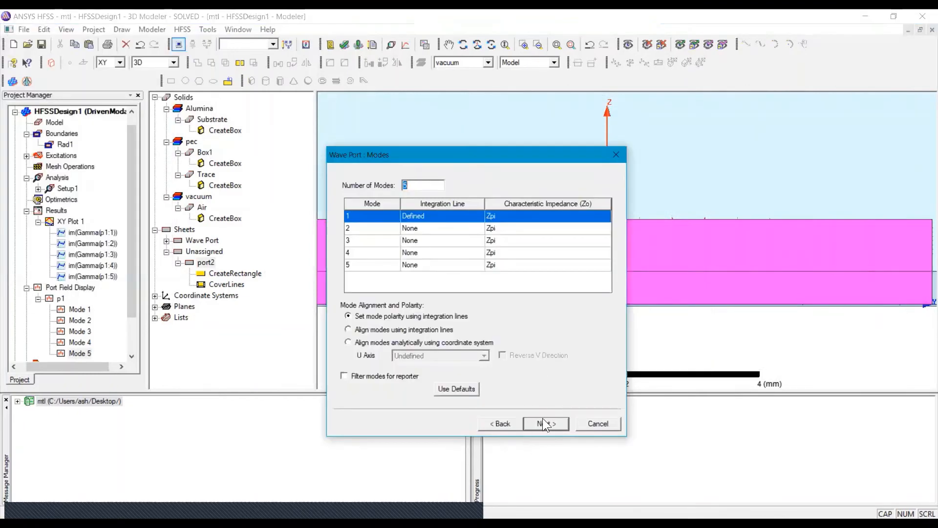
{"action": "left_click", "coordinate": [542, 423]}
{"action": "left_click", "coordinate": [541, 423]}
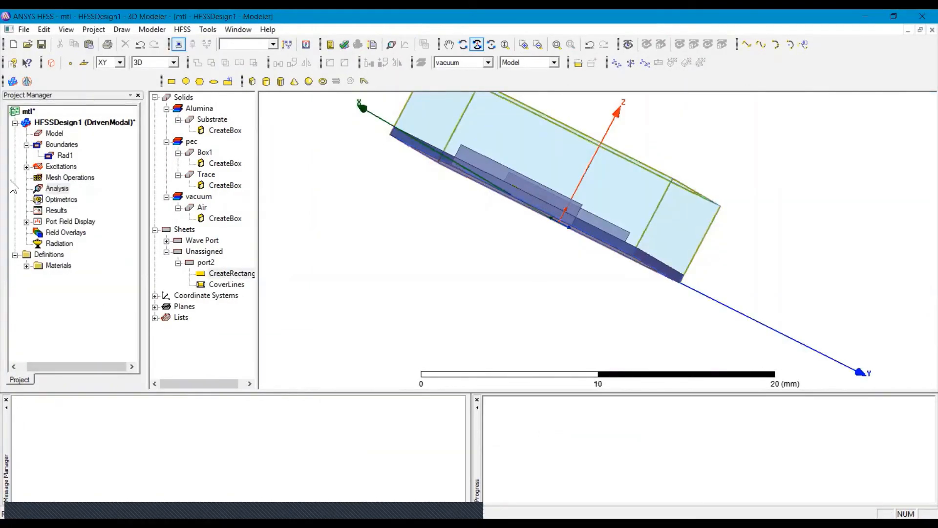
Add a driven solution setup that solves ports only at a solution frequency of 18 GHz
{"action": "left_click", "coordinate": [56, 190]}
{"action": "right_click", "coordinate": [56, 192]}
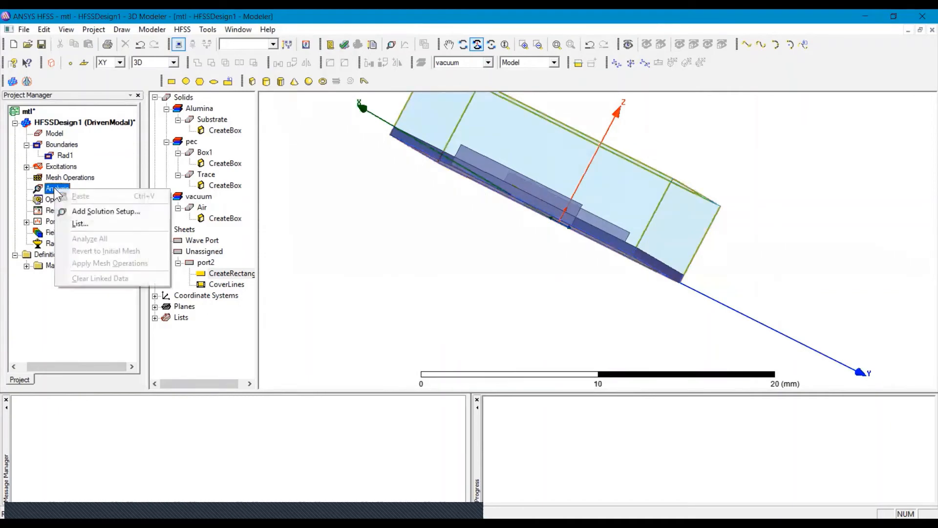
{"action": "left_click", "coordinate": [103, 215]}
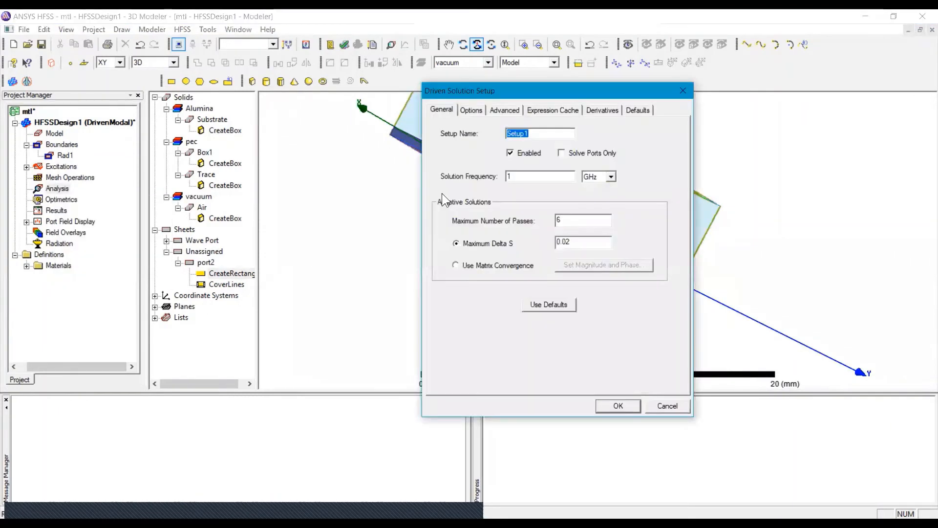
{"action": "left_click", "coordinate": [565, 154]}
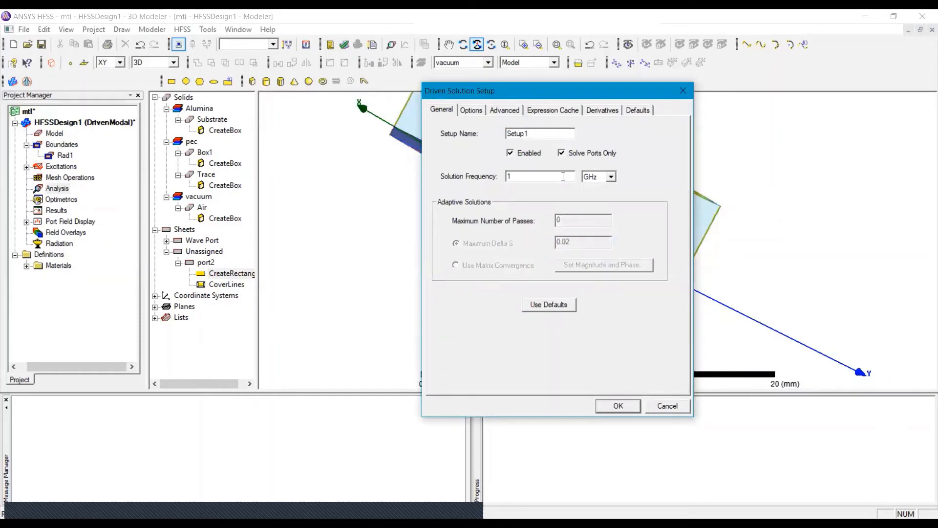
{"action": "left_click", "coordinate": [537, 178]}
{"action": "type", "text": "18"}
{"action": "left_click", "coordinate": [630, 407]}
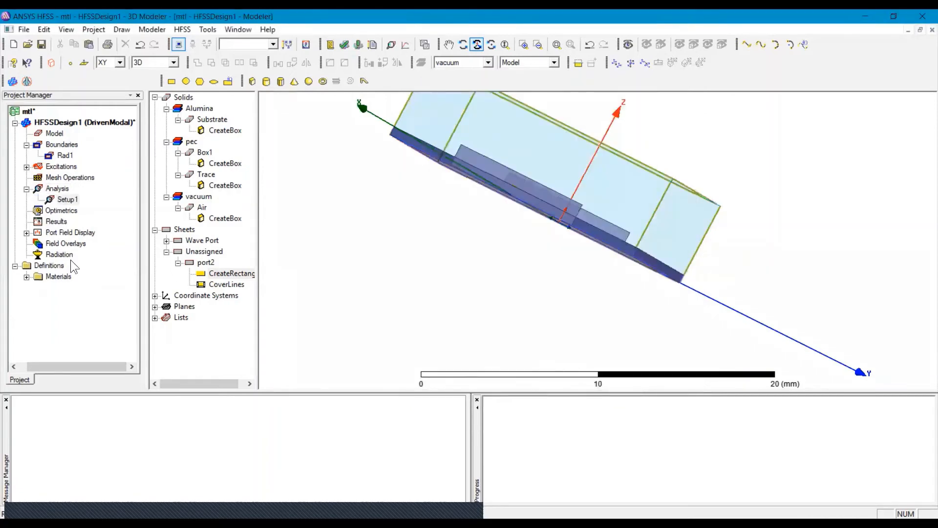
Add an interpolating frequency sweep to Setup1 with LinearCount type, from 0.1 to 50 GHz with a count of 81
{"action": "right_click", "coordinate": [67, 201]}
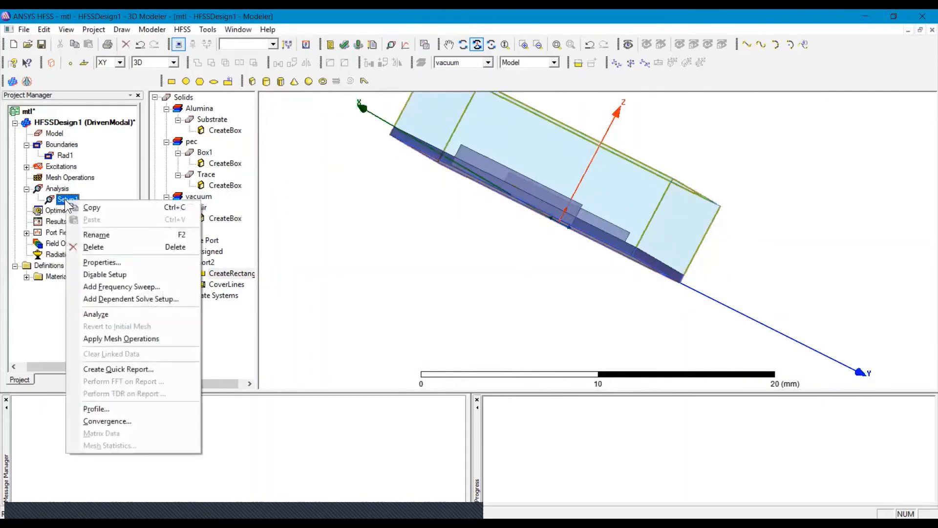
{"action": "left_click", "coordinate": [125, 286]}
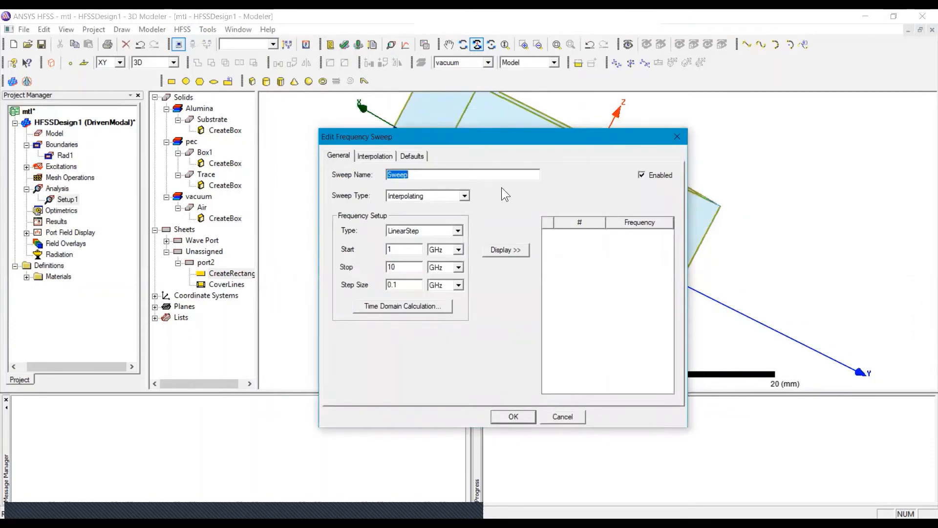
{"action": "left_click", "coordinate": [430, 228]}
{"action": "left_click", "coordinate": [424, 249]}
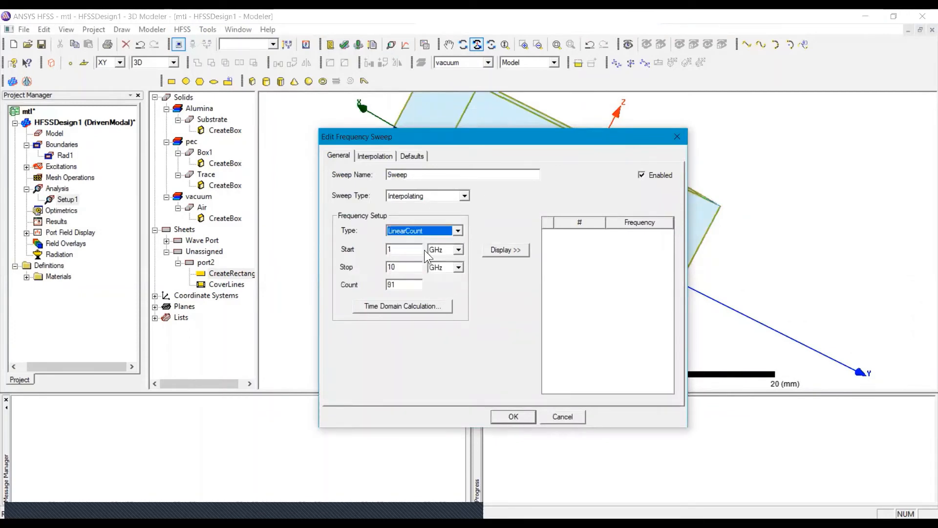
{"action": "left_click", "coordinate": [406, 247]}
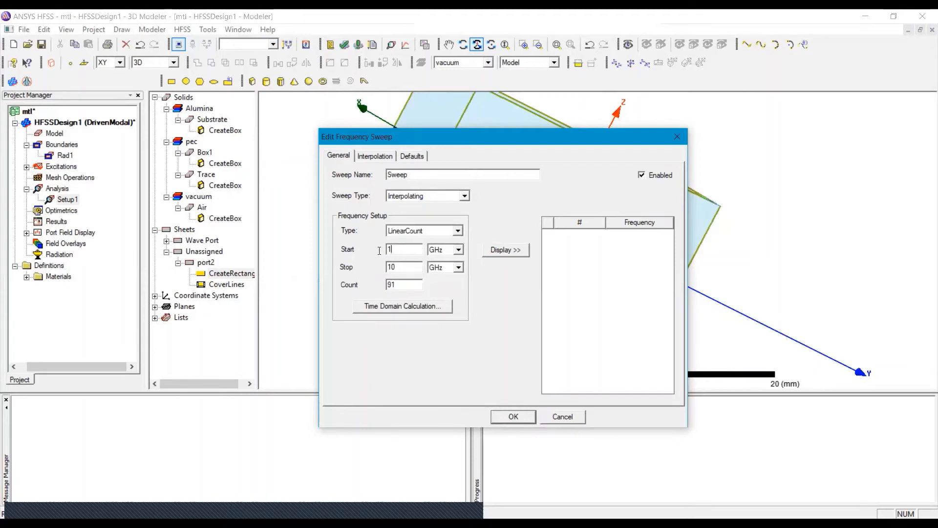
{"action": "left_click_drag", "start_coordinate": [406, 247], "coordinate": [333, 245]}
{"action": "type", "text": "0.1"}
{"action": "key", "text": "Tab"}
{"action": "type", "text": "50"}
{"action": "left_click_drag", "start_coordinate": [403, 286], "coordinate": [365, 286]}
{"action": "type", "text": "81"}
{"action": "left_click", "coordinate": [517, 415]}
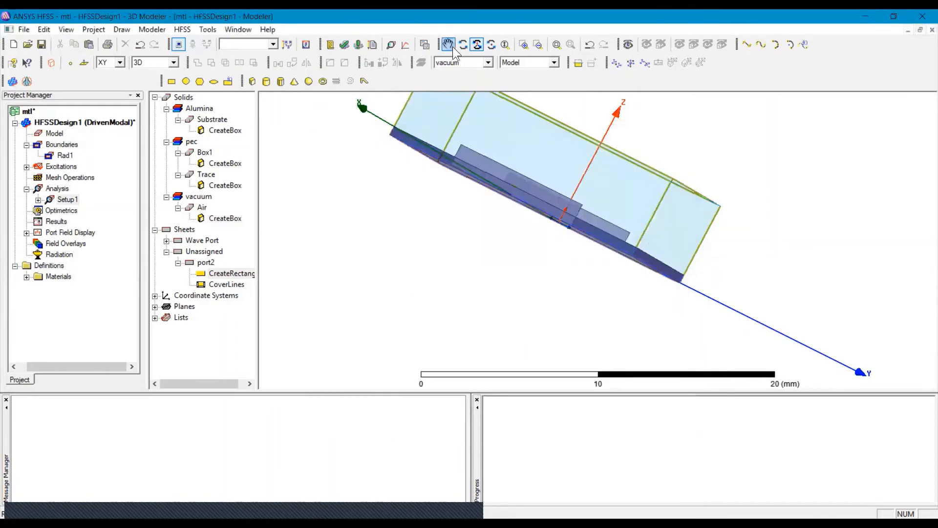
Run a validation check on the design and analyze all setups
{"action": "left_click", "coordinate": [343, 45]}
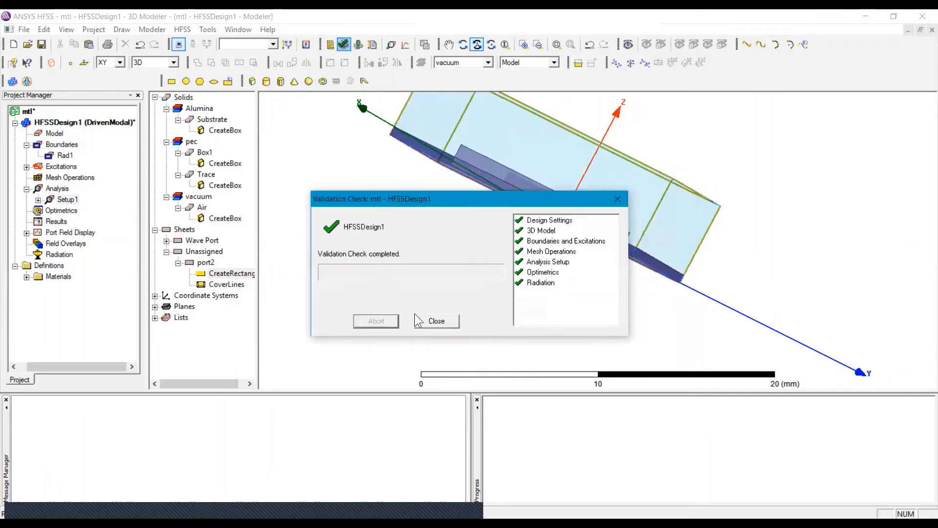
{"action": "left_click", "coordinate": [436, 321]}
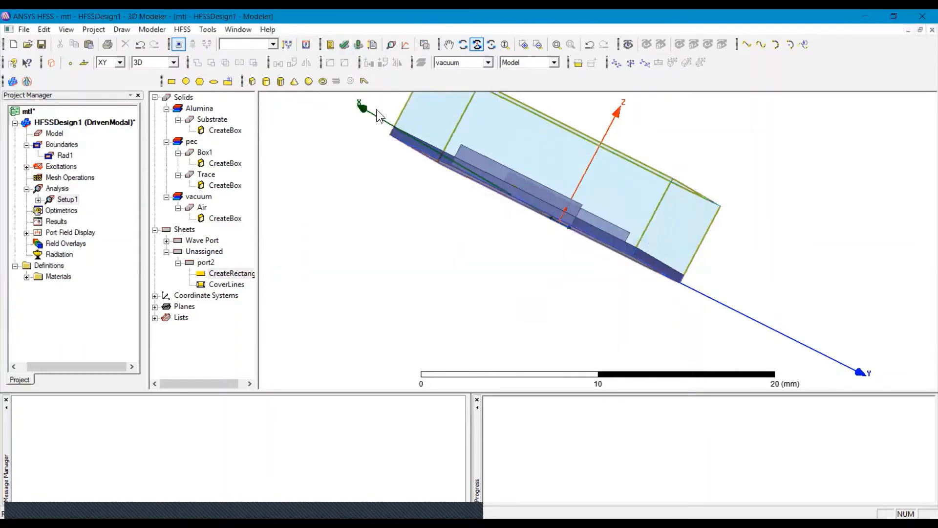
{"action": "left_click", "coordinate": [358, 45]}
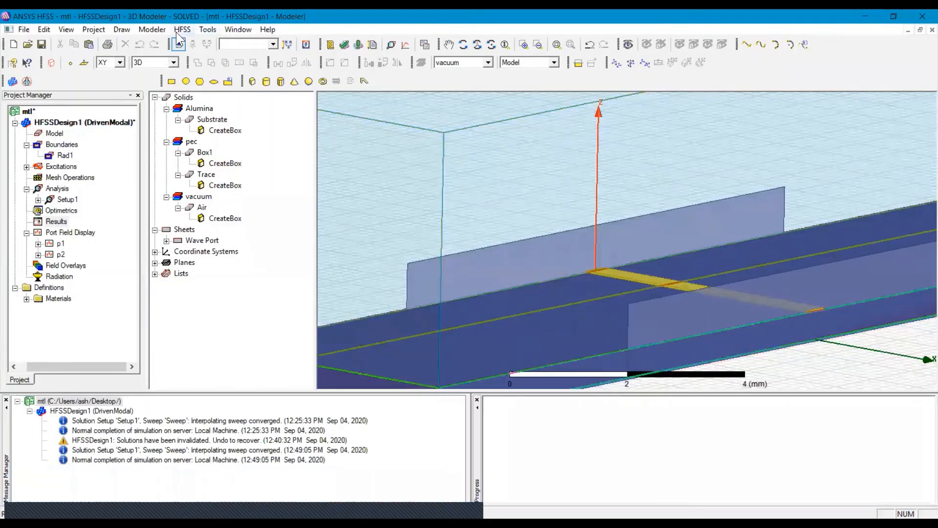
Open the solution matrix data and display Gamma alongside Zo for the port modes at 0.1 GHz
{"action": "left_click", "coordinate": [177, 31]}
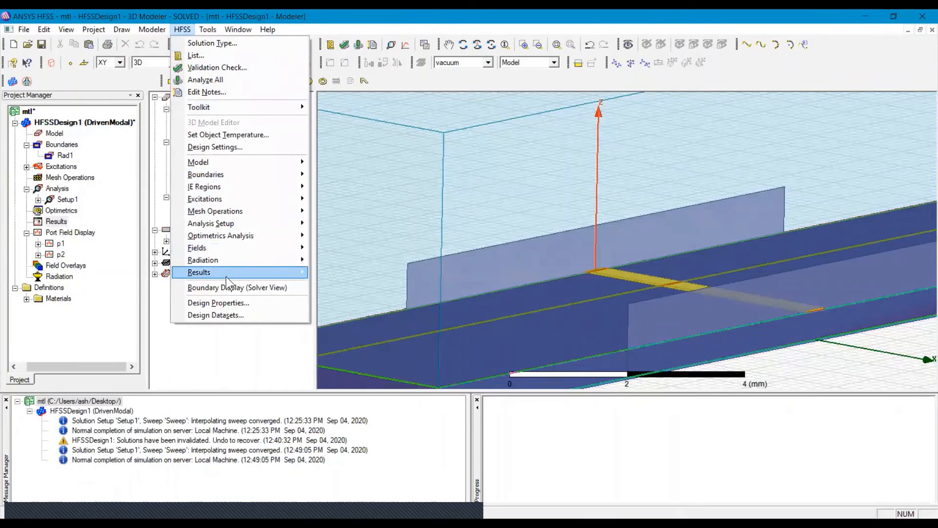
{"action": "mouse_move", "coordinate": [225, 277]}
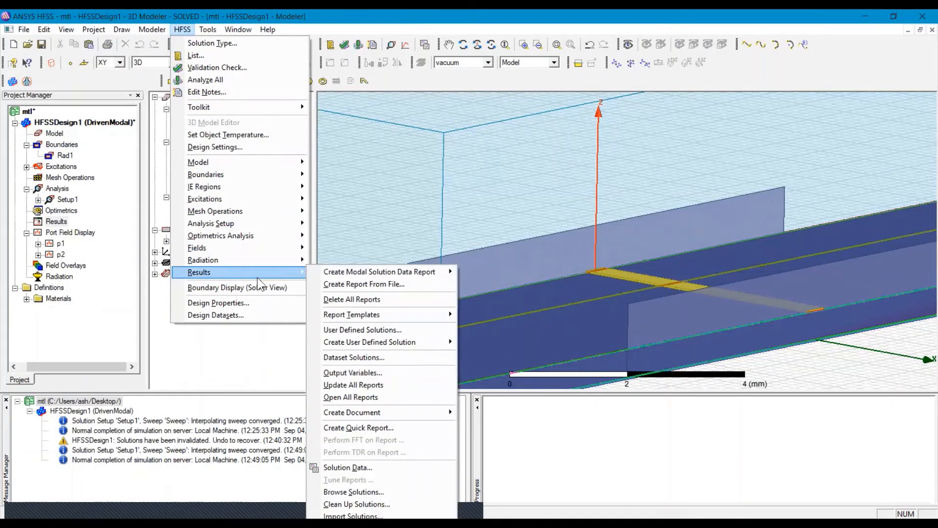
{"action": "left_click", "coordinate": [348, 467]}
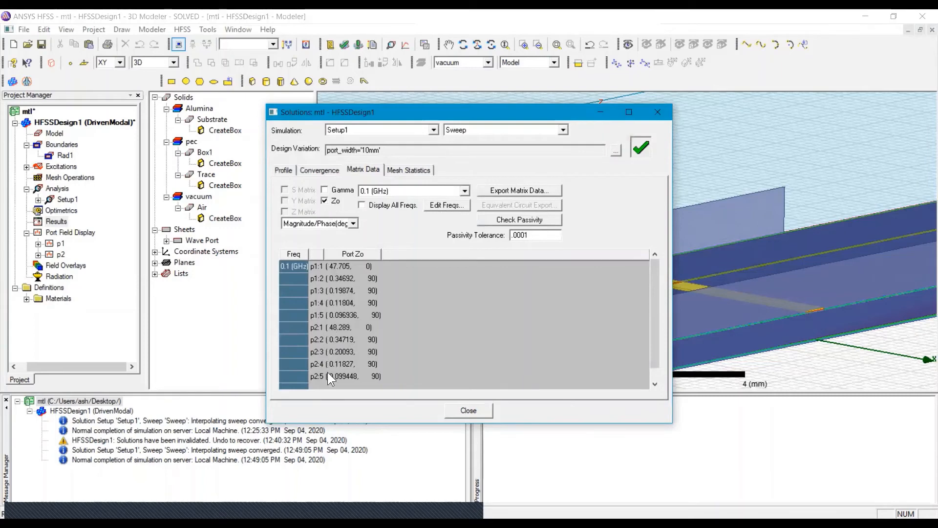
{"action": "left_click", "coordinate": [325, 190]}
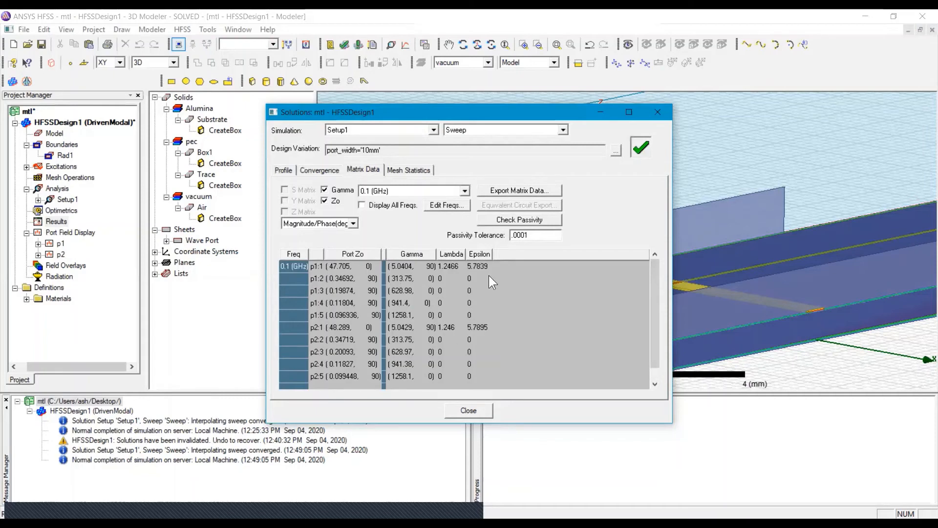
Examine the port modes' Zo, Gamma and Epsilon at 18.18875 GHz and close the solution data
{"action": "left_click", "coordinate": [463, 190]}
{"action": "scroll", "coordinate": [412, 263], "scroll_direction": "down", "scroll_amount": 1}
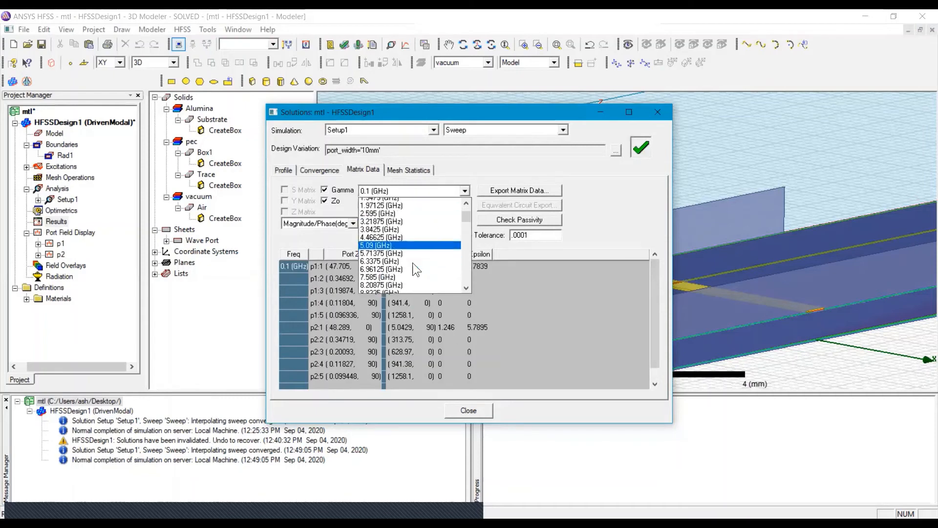
{"action": "scroll", "coordinate": [412, 263], "scroll_direction": "down", "scroll_amount": 5}
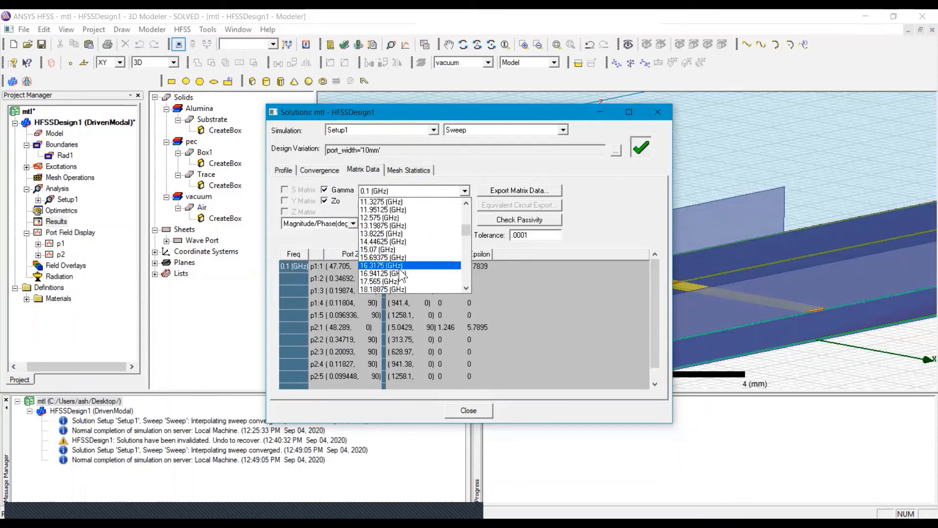
{"action": "left_click", "coordinate": [397, 289]}
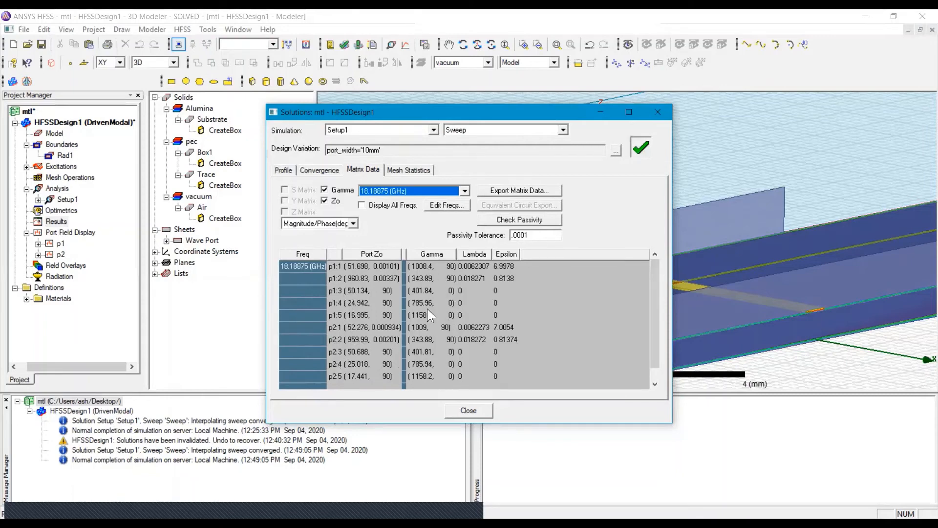
{"action": "left_click", "coordinate": [562, 366]}
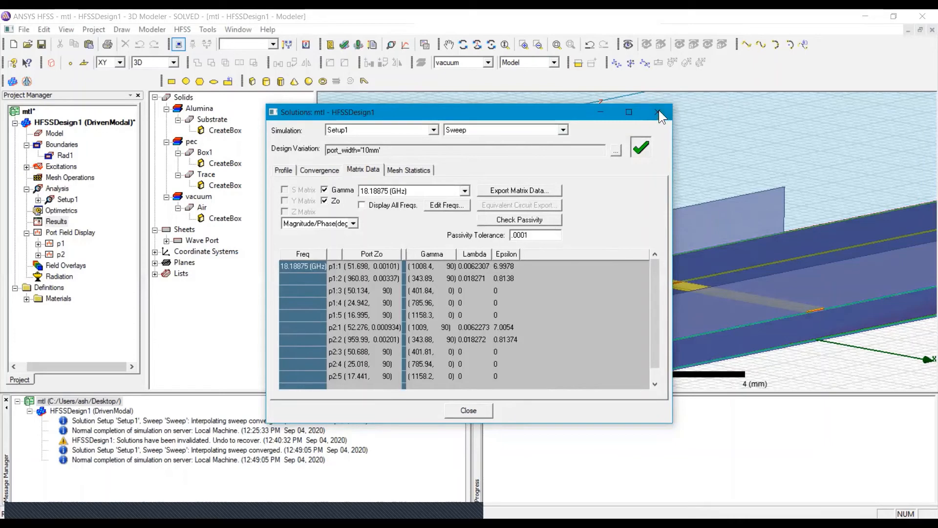
{"action": "key", "text": "Escape"}
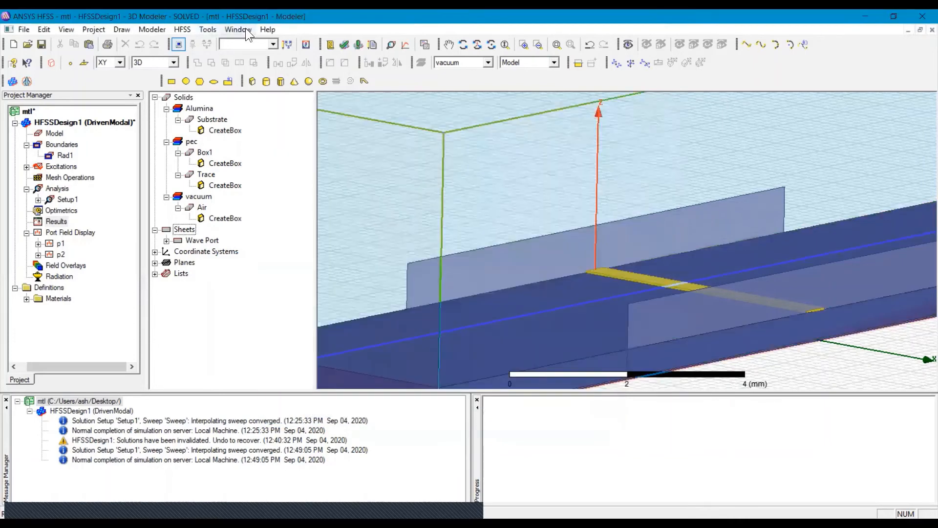
Create a rectangular plot of the imaginary part of Gamma versus frequency for port p1 modes 1 to 5
{"action": "left_click", "coordinate": [188, 30]}
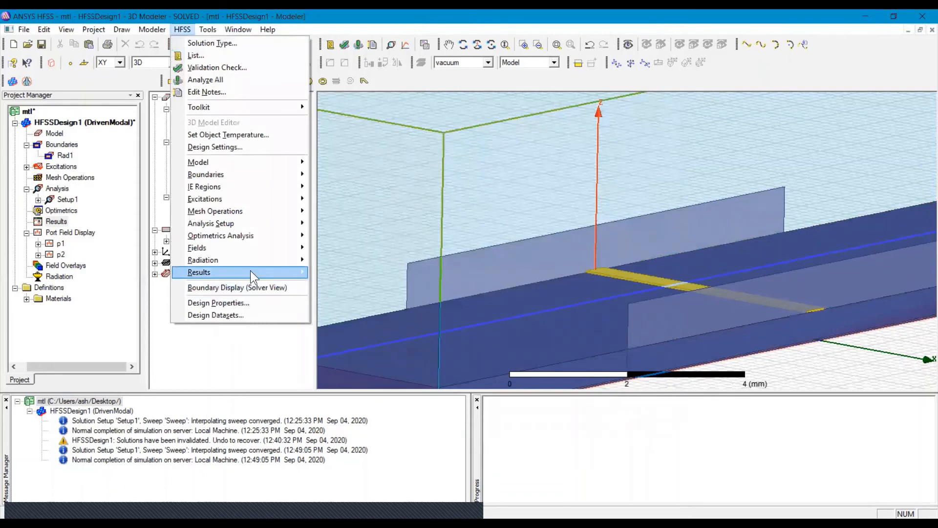
{"action": "mouse_move", "coordinate": [250, 271]}
{"action": "mouse_move", "coordinate": [358, 273]}
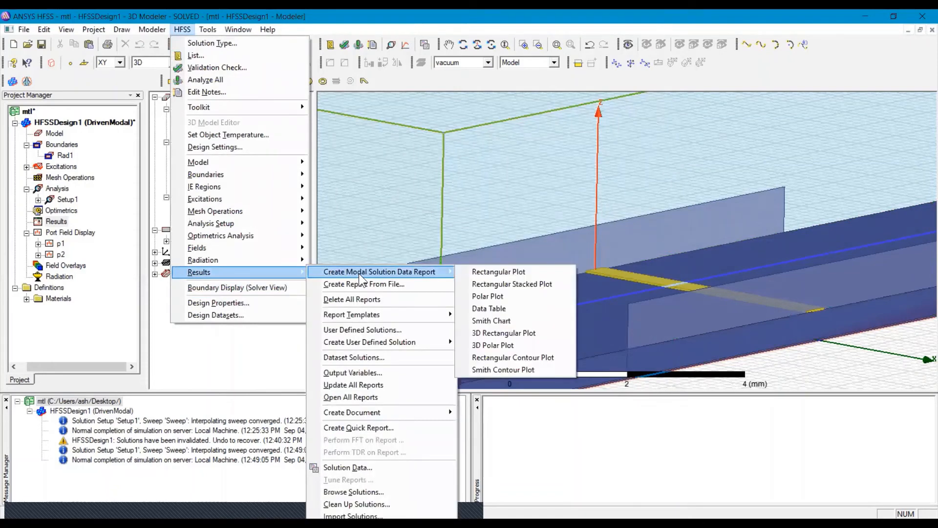
{"action": "left_click", "coordinate": [495, 274]}
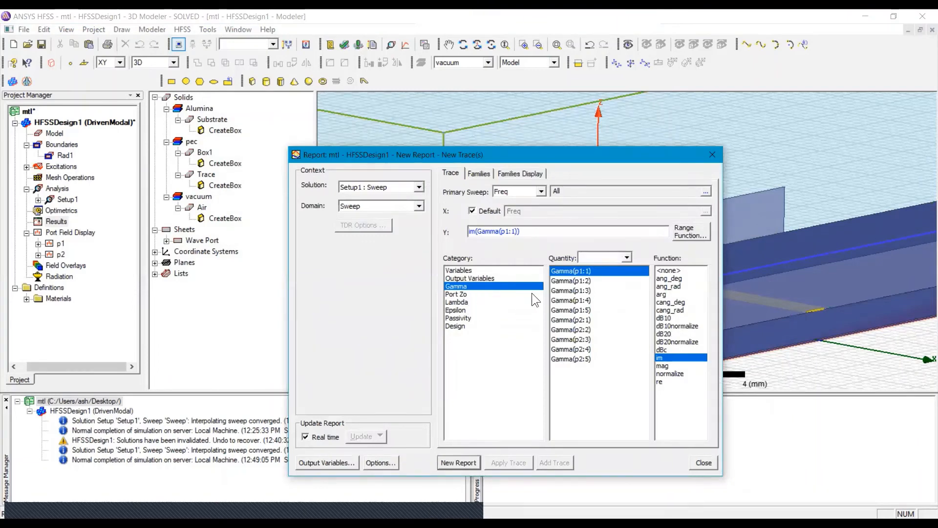
{"action": "left_click_drag", "start_coordinate": [574, 284], "coordinate": [576, 323]}
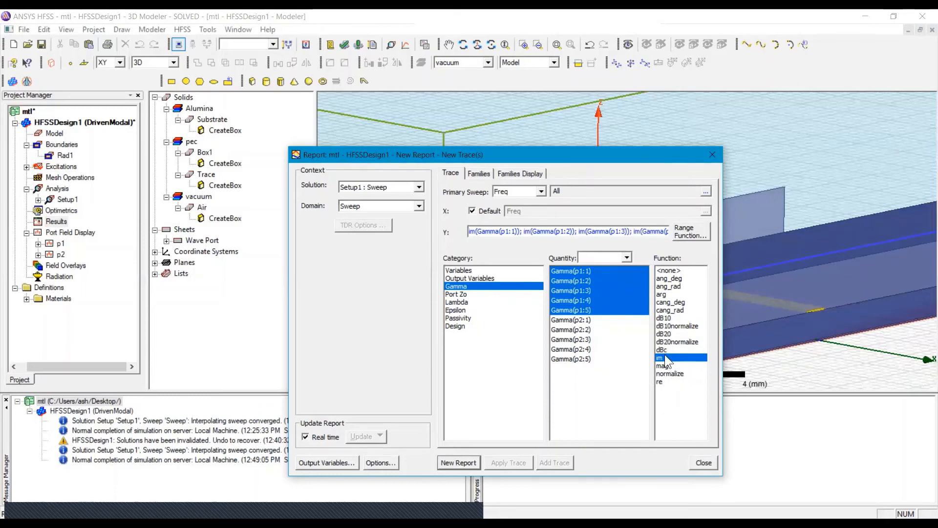
{"action": "left_click", "coordinate": [460, 462]}
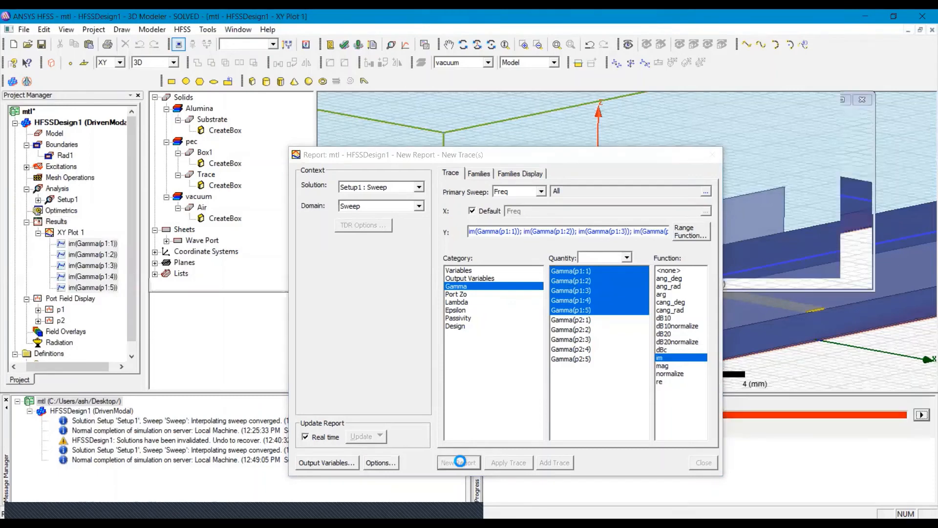
{"action": "left_click", "coordinate": [709, 156]}
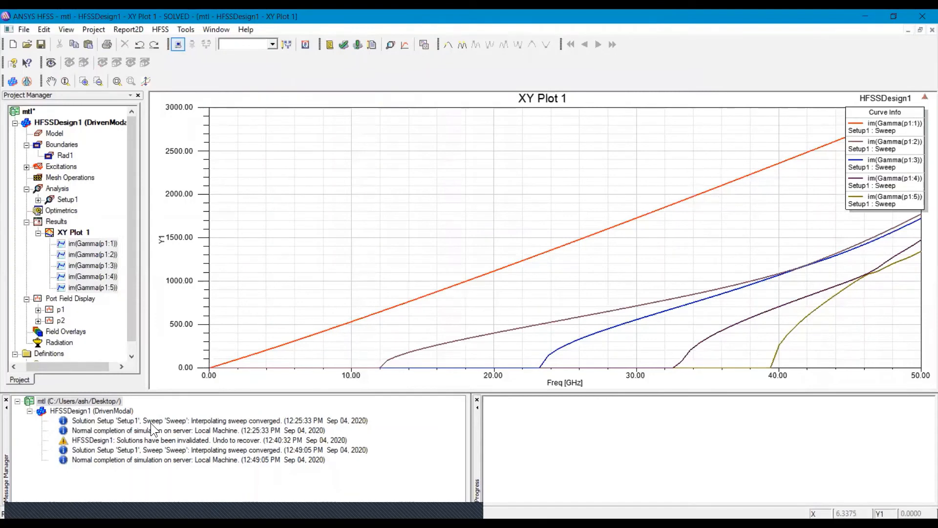
Place a marker on XY Plot 1 where the im(Gamma(p1:2)) curve starts rising from zero
{"action": "left_click", "coordinate": [383, 371]}
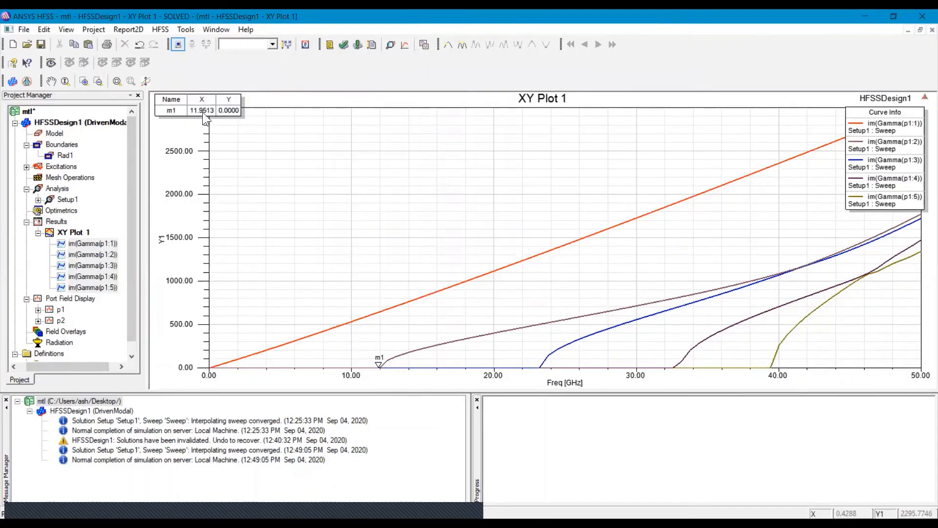
Place markers on XY Plot 1 where the im(Gamma) curves of port p1 modes 3, 4 and 5 start rising from zero
{"action": "left_click", "coordinate": [540, 371]}
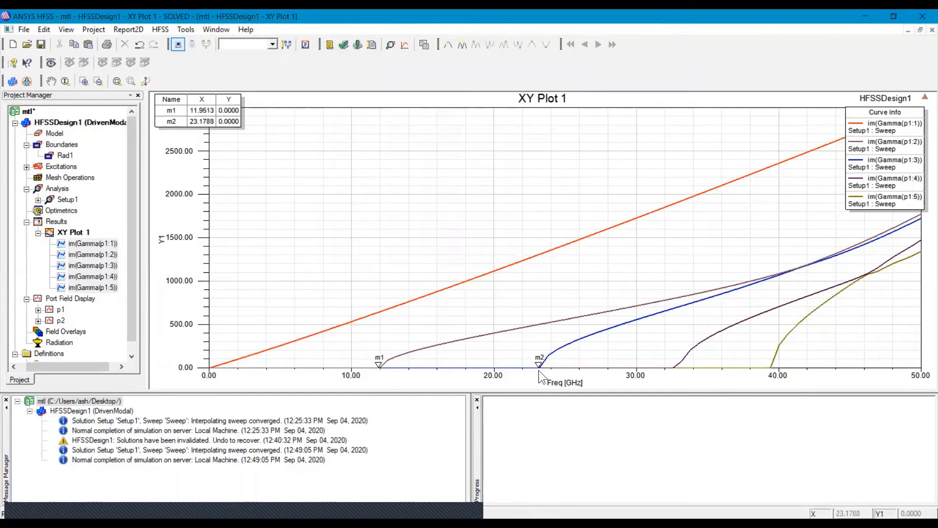
{"action": "left_click", "coordinate": [675, 378]}
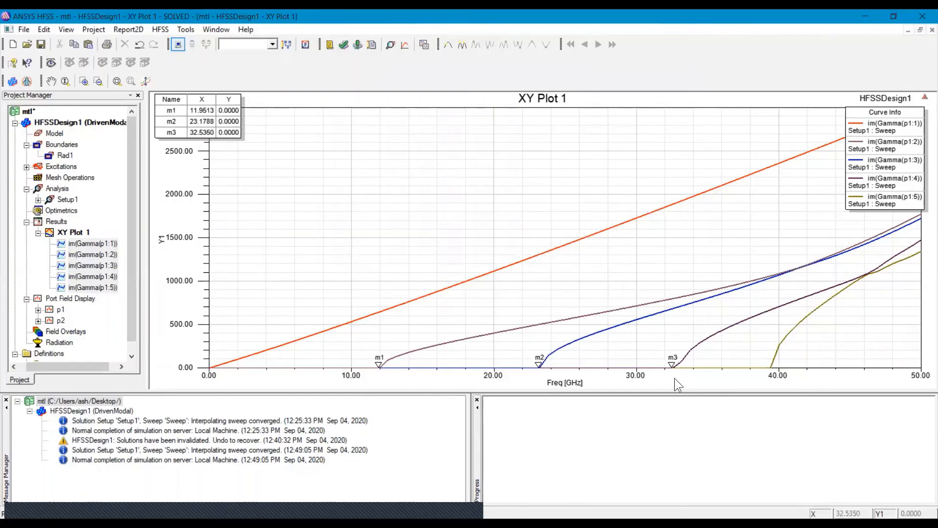
{"action": "left_click", "coordinate": [769, 376]}
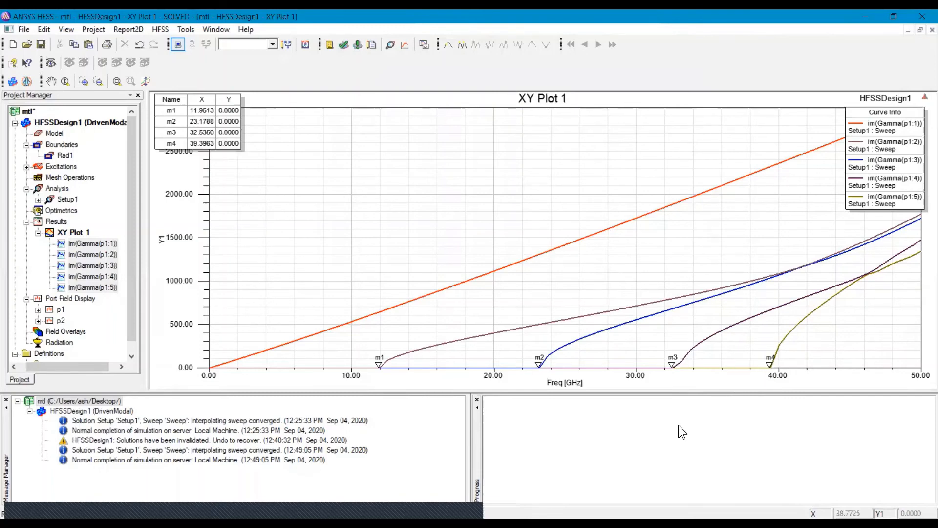
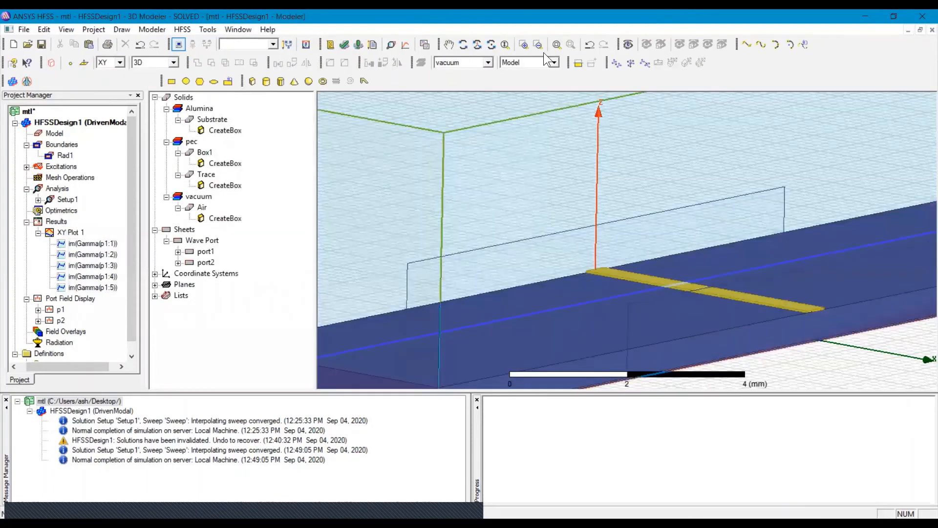
Turn the 3D model to face the wave port head-on and expand port1's entries in the model history
{"action": "left_click", "coordinate": [477, 44]}
{"action": "left_click_drag", "start_coordinate": [608, 215], "coordinate": [609, 217]}
{"action": "scroll", "coordinate": [544, 299], "scroll_direction": "down", "scroll_amount": 2}
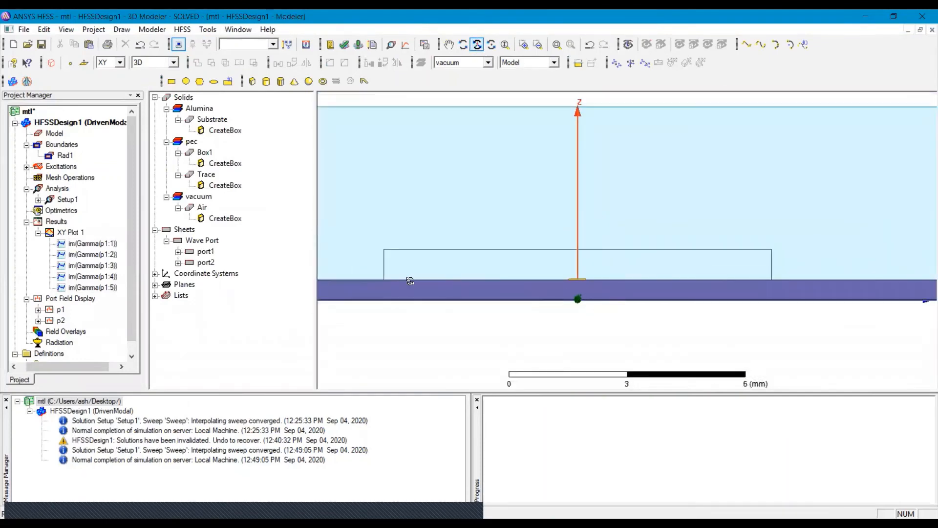
{"action": "scroll", "coordinate": [348, 267], "scroll_direction": "up", "scroll_amount": 1}
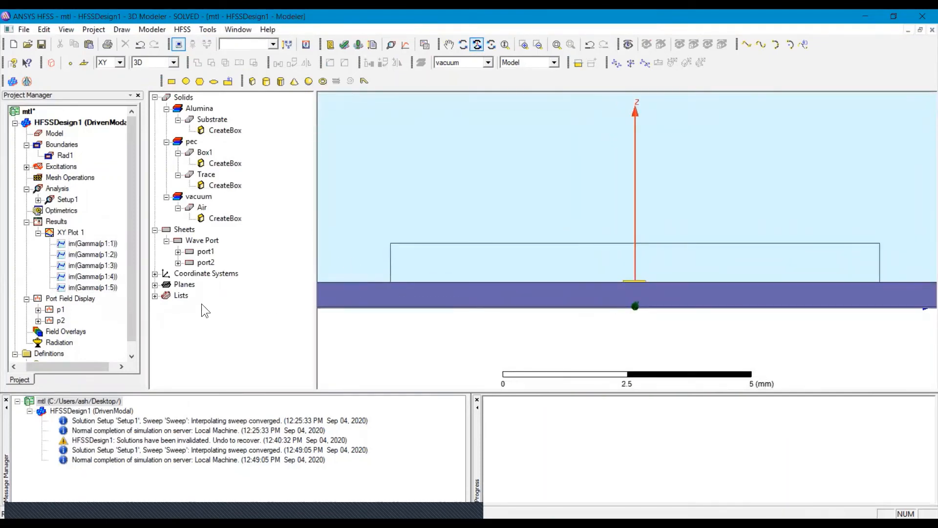
{"action": "left_click", "coordinate": [178, 251]}
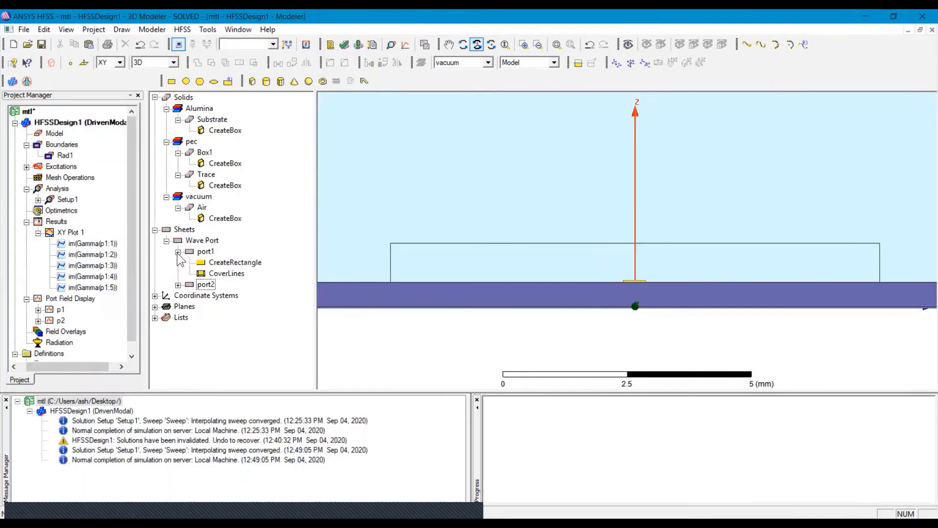
{"action": "left_click", "coordinate": [178, 284]}
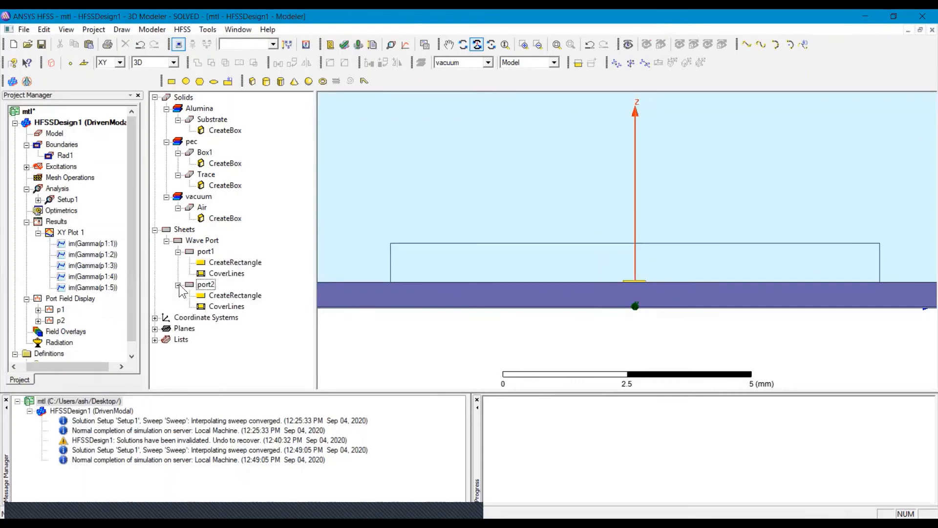
{"action": "left_click", "coordinate": [178, 285]}
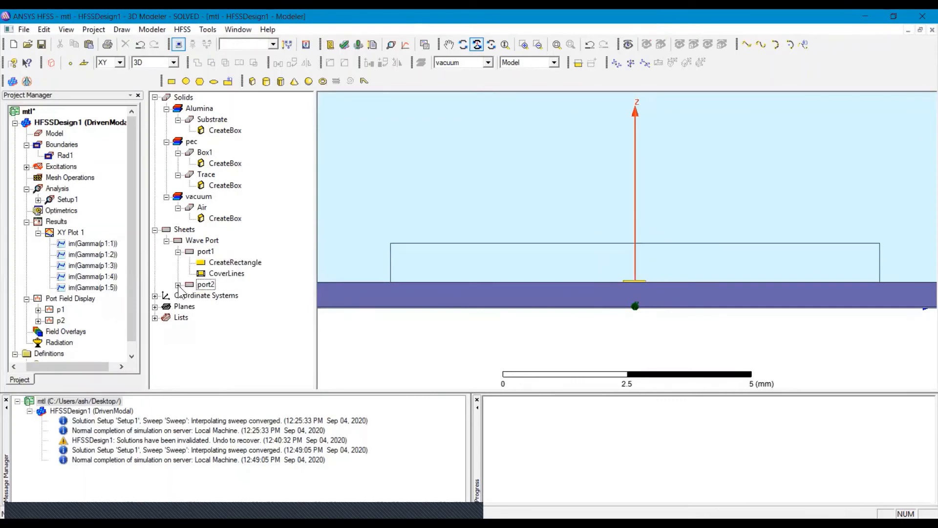
Display the port field of p1 Mode 1 and examine its vectors around the trace
{"action": "left_click", "coordinate": [38, 311]}
{"action": "scroll", "coordinate": [75, 313], "scroll_direction": "down", "scroll_amount": 1}
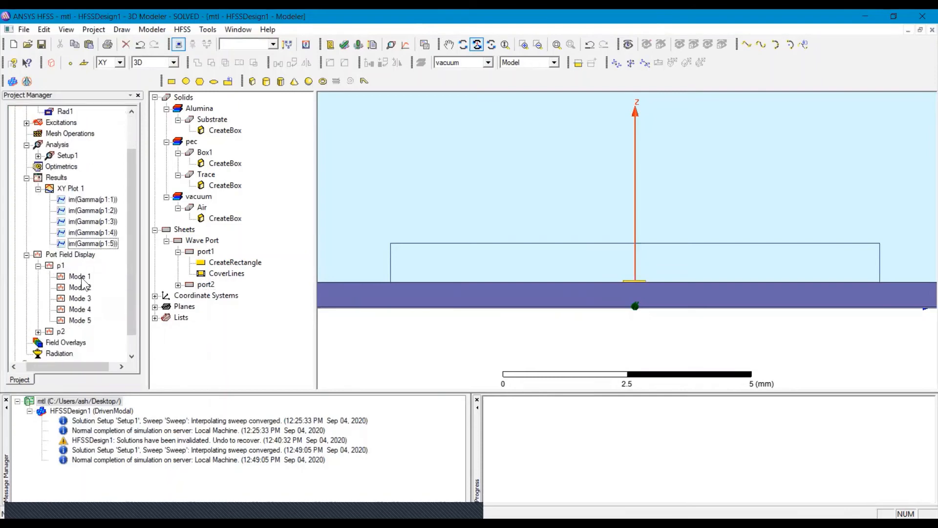
{"action": "left_click", "coordinate": [74, 277]}
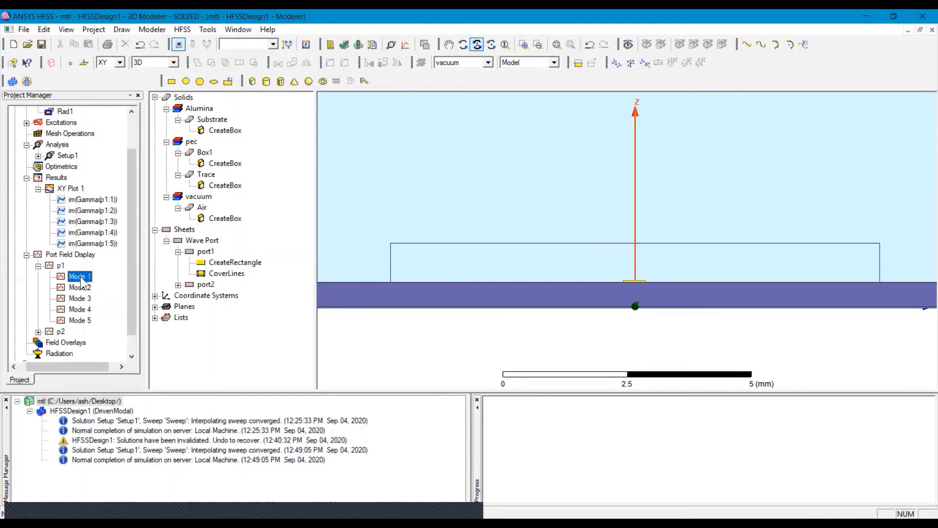
{"action": "left_click", "coordinate": [81, 277]}
{"action": "scroll", "coordinate": [611, 296], "scroll_direction": "up", "scroll_amount": 3}
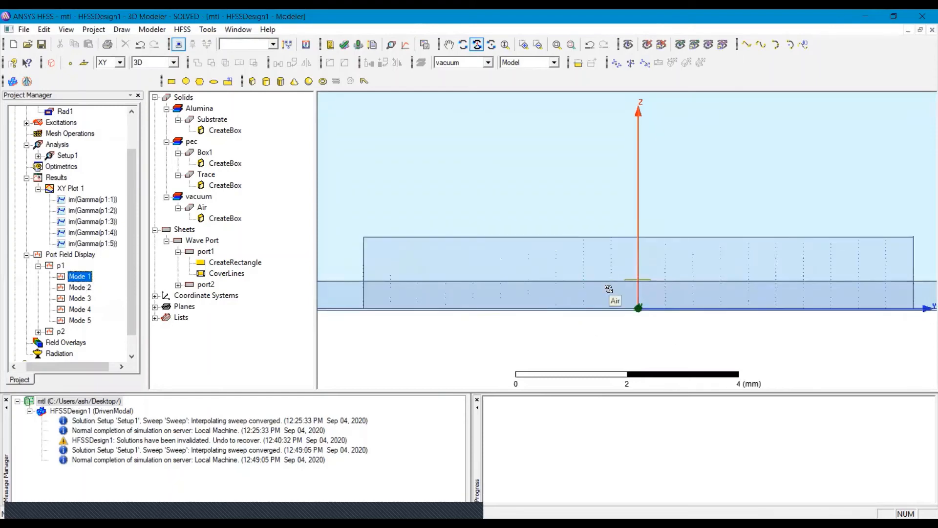
{"action": "scroll", "coordinate": [586, 296], "scroll_direction": "up", "scroll_amount": 4}
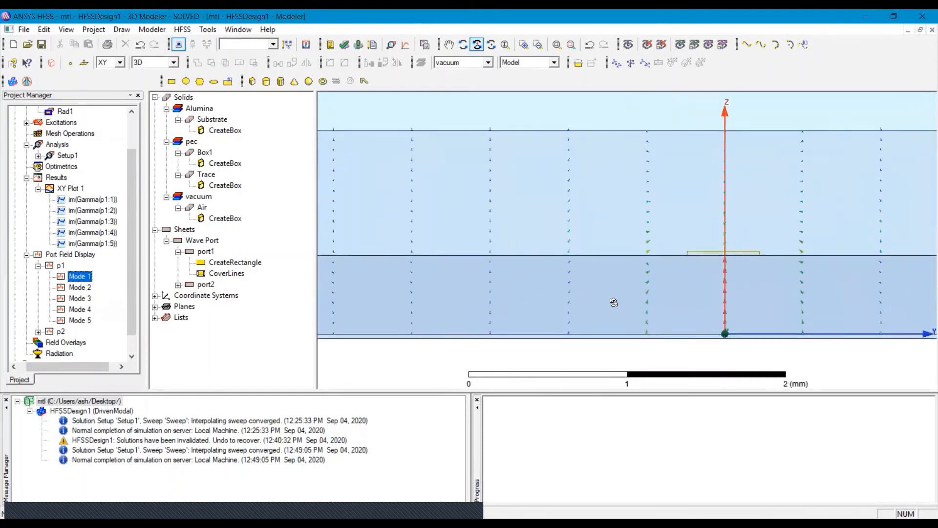
{"action": "scroll", "coordinate": [914, 281], "scroll_direction": "up", "scroll_amount": 1}
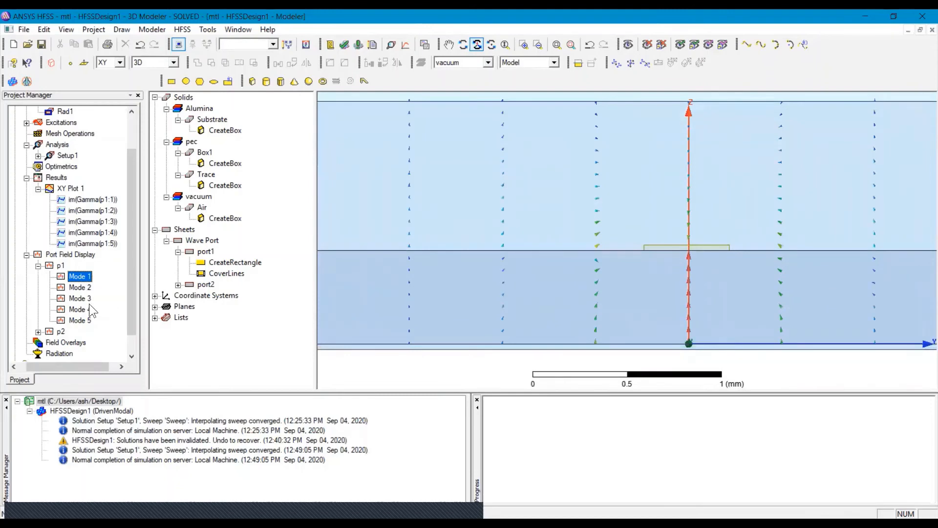
Examine the port fields of p1 Modes 2 through 5 in turn across the full port width
{"action": "left_click", "coordinate": [79, 287]}
{"action": "scroll", "coordinate": [589, 285], "scroll_direction": "down", "scroll_amount": 1}
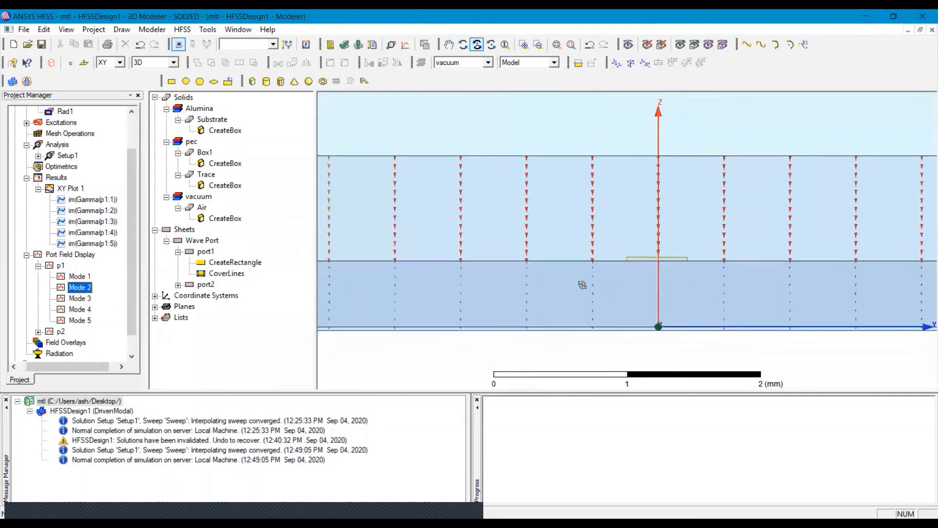
{"action": "scroll", "coordinate": [579, 286], "scroll_direction": "down", "scroll_amount": 1}
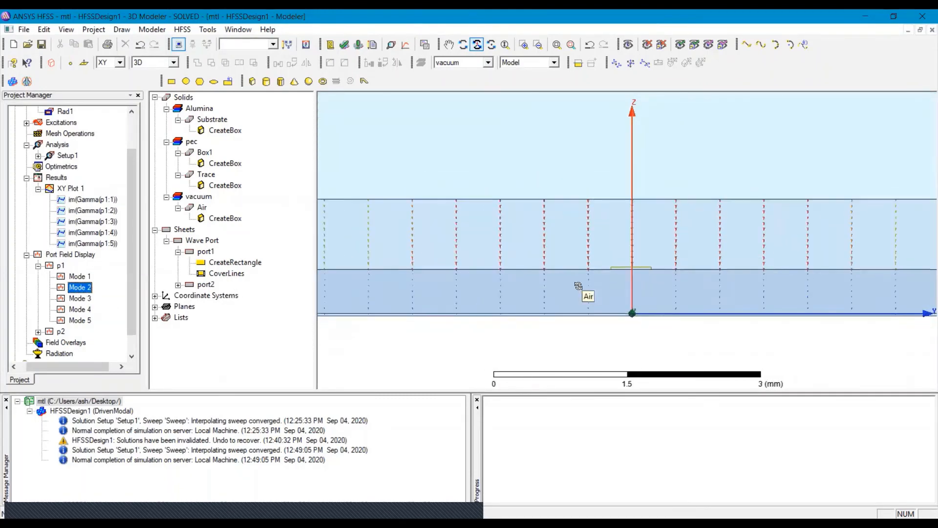
{"action": "left_click", "coordinate": [76, 299]}
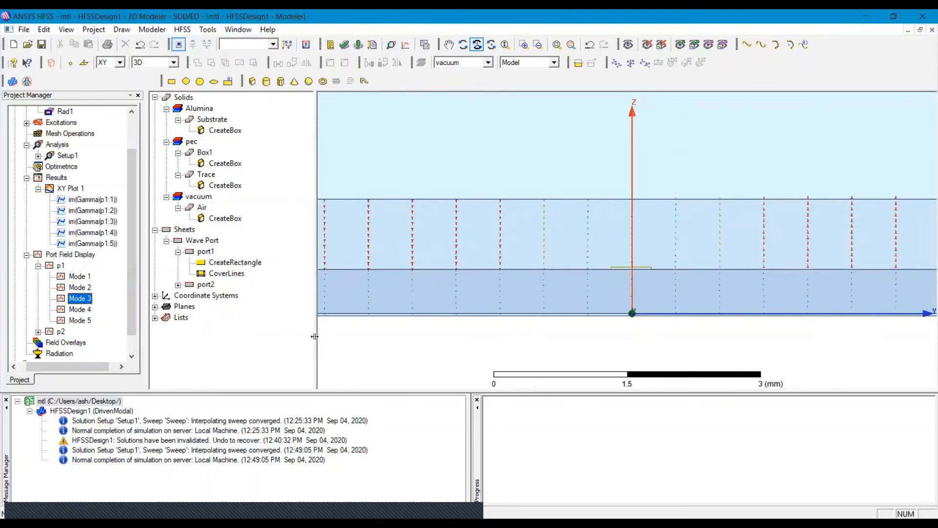
{"action": "left_click_drag", "start_coordinate": [315, 335], "coordinate": [215, 329]}
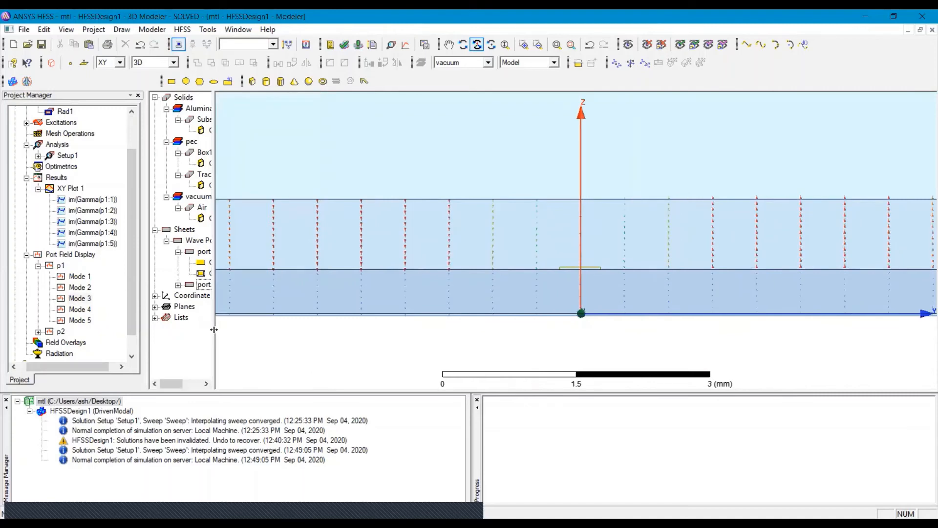
{"action": "left_click", "coordinate": [88, 311]}
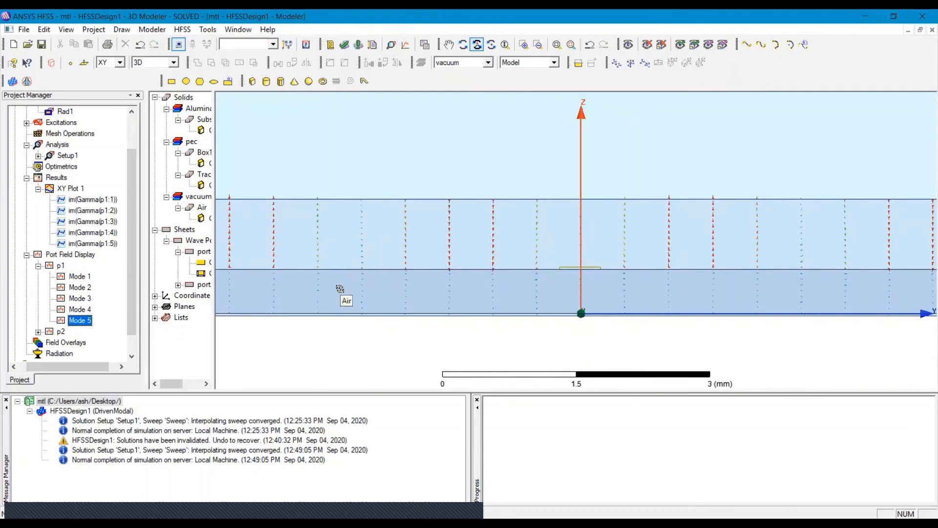
{"action": "left_click_drag", "start_coordinate": [639, 270], "coordinate": [619, 290]}
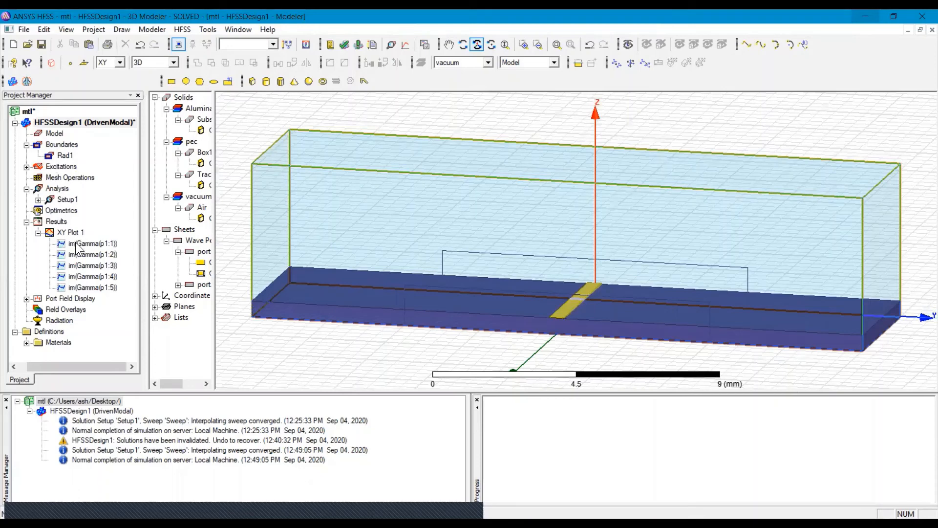
Add a parametric setup that sweeps port_width in linear steps from 5 mm to 15 mm with a 0.1 mm step
{"action": "left_click", "coordinate": [26, 221]}
{"action": "left_click", "coordinate": [26, 144]}
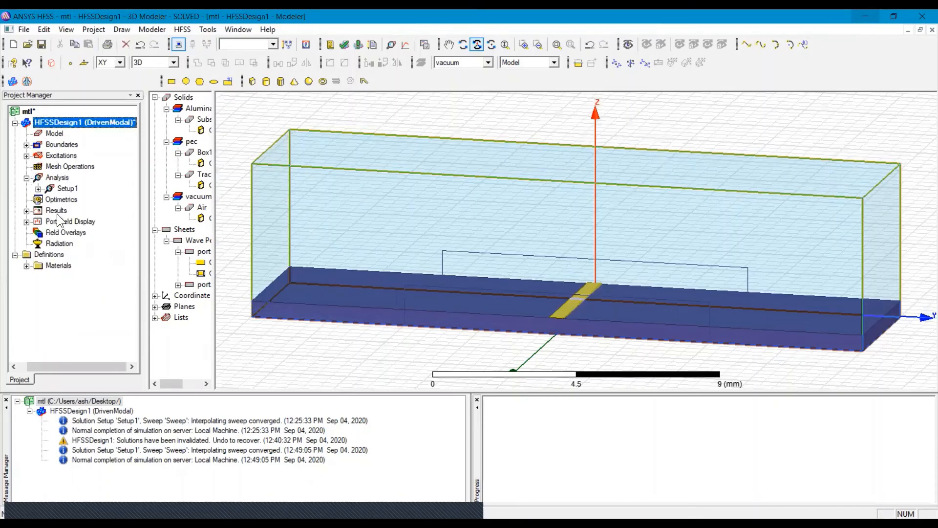
{"action": "right_click", "coordinate": [64, 200]}
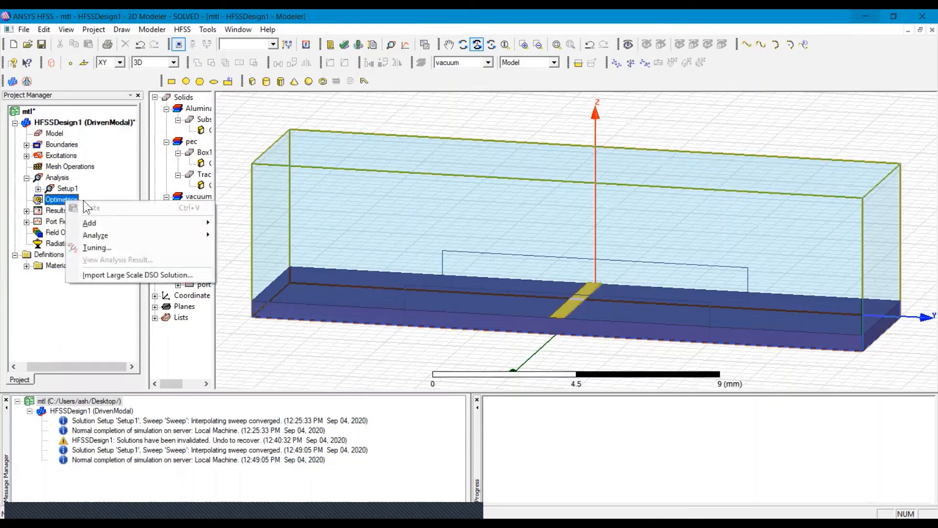
{"action": "mouse_move", "coordinate": [103, 220]}
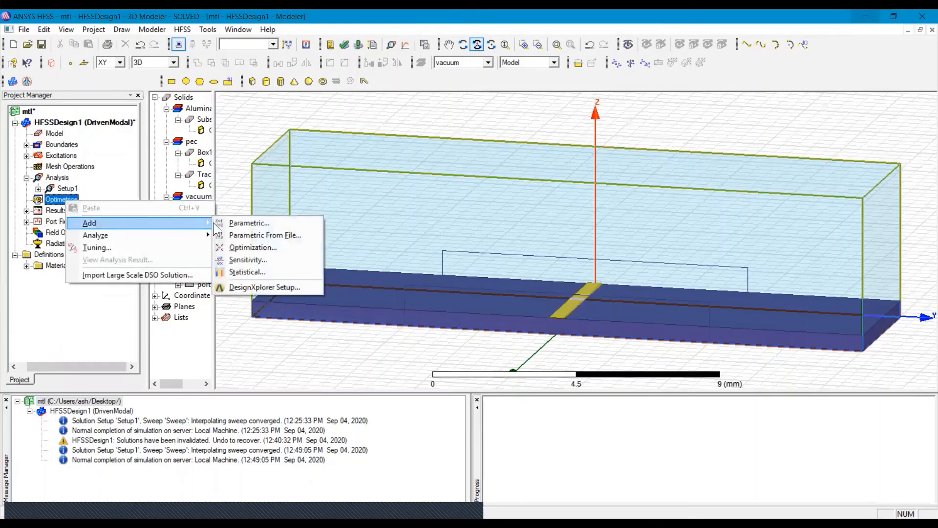
{"action": "left_click", "coordinate": [240, 223]}
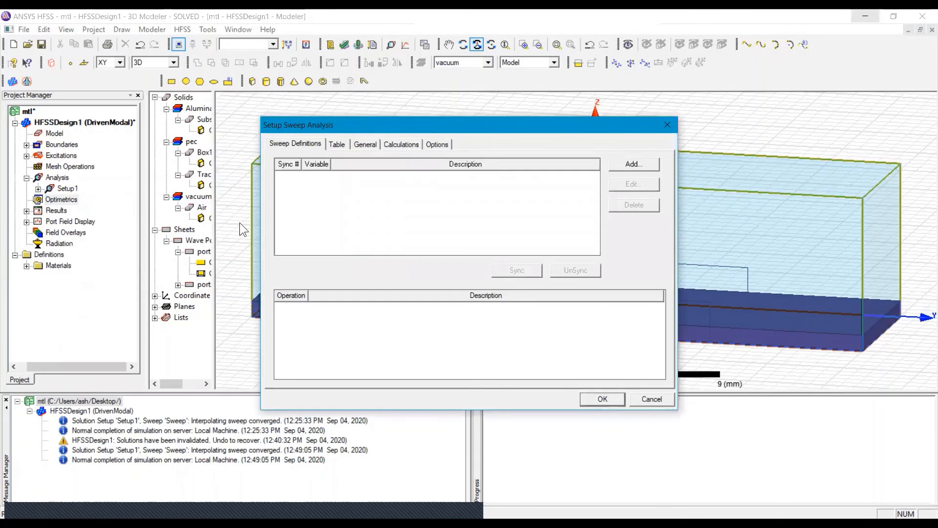
{"action": "left_click", "coordinate": [618, 166]}
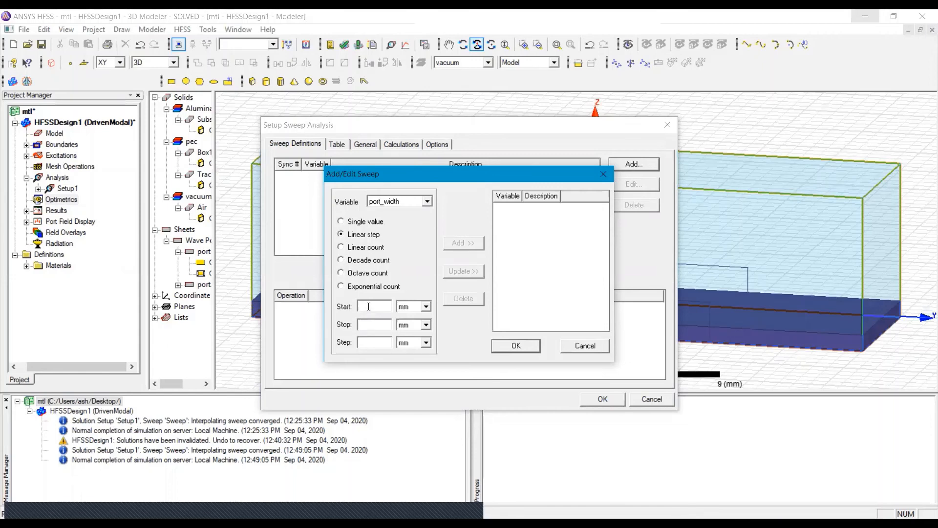
{"action": "type", "text": "5"}
{"action": "left_click", "coordinate": [367, 325]}
{"action": "type", "text": "15"}
{"action": "left_click", "coordinate": [371, 343]}
{"action": "type", "text": "0.1"}
{"action": "left_click", "coordinate": [458, 243]}
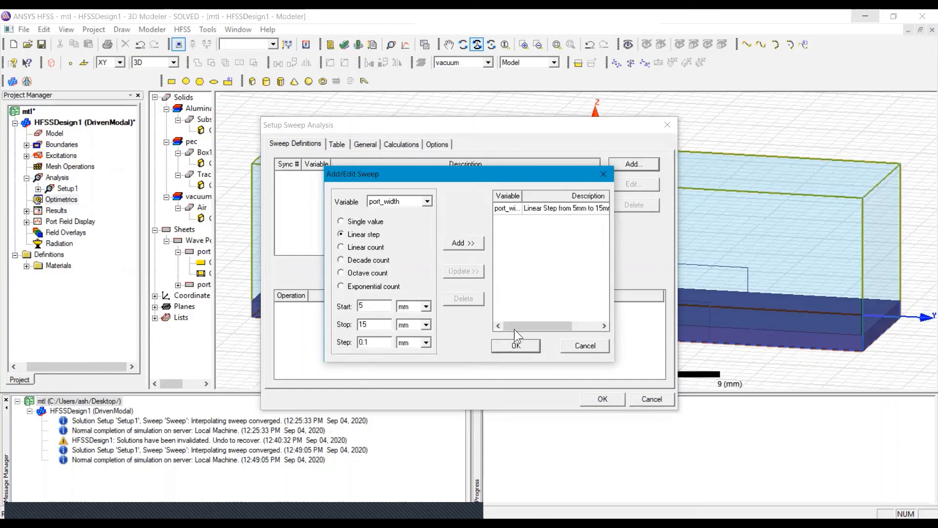
{"action": "left_click", "coordinate": [516, 345]}
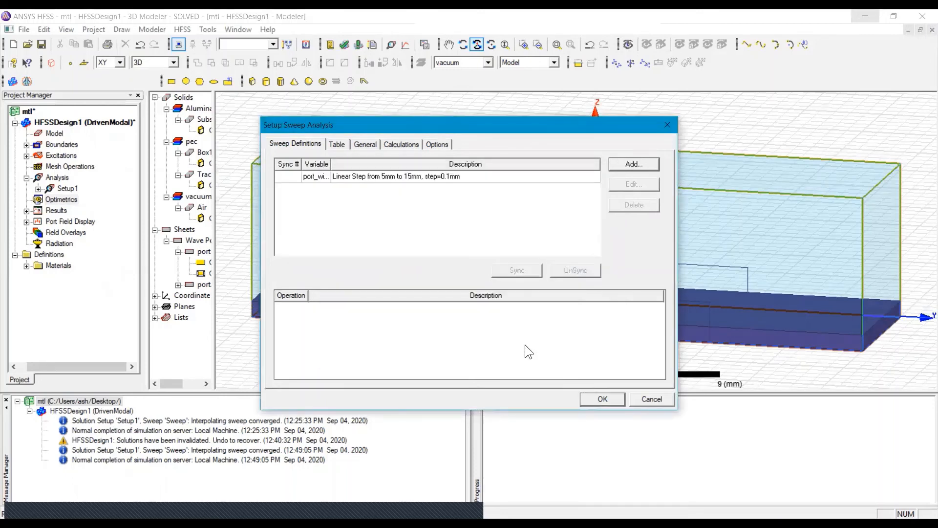
{"action": "left_click", "coordinate": [589, 398]}
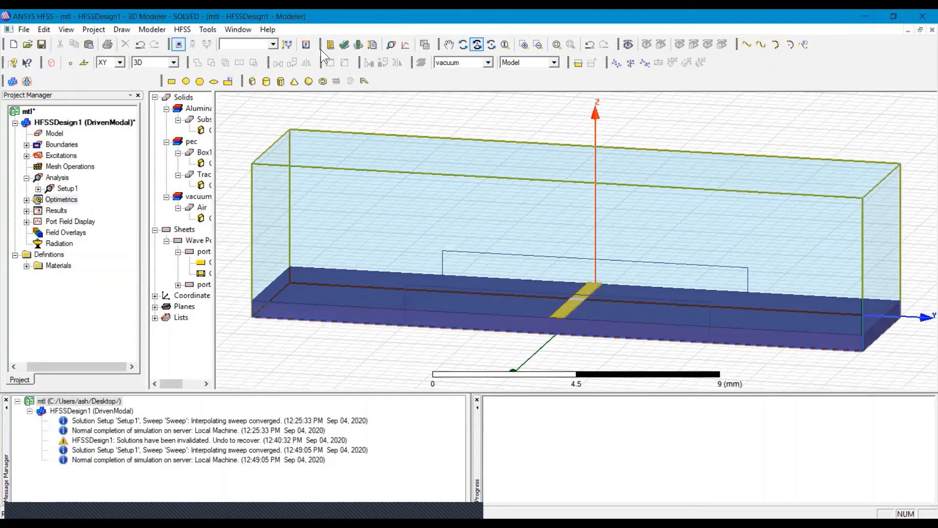
Run the validation check on HFSSDesign1 and analyze ParametricSetup1
{"action": "left_click", "coordinate": [345, 48]}
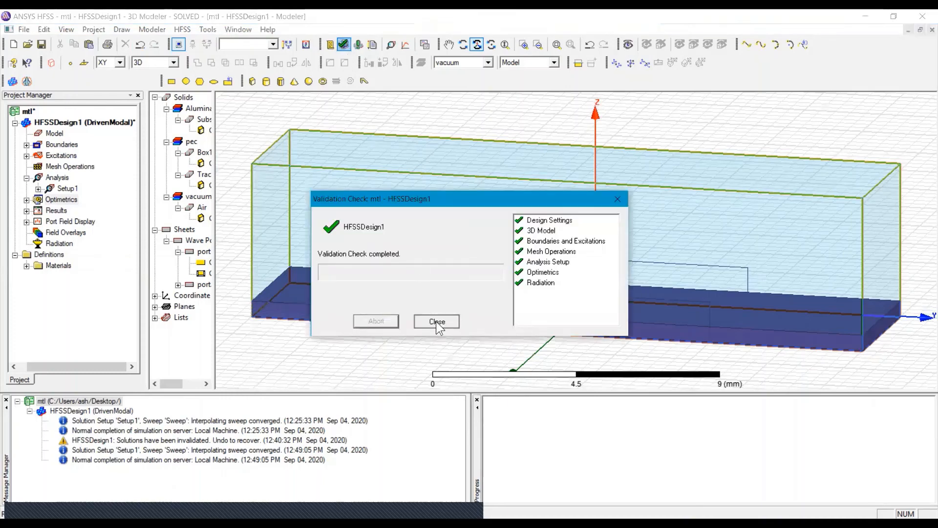
{"action": "left_click", "coordinate": [436, 320]}
{"action": "double_click", "coordinate": [37, 200]}
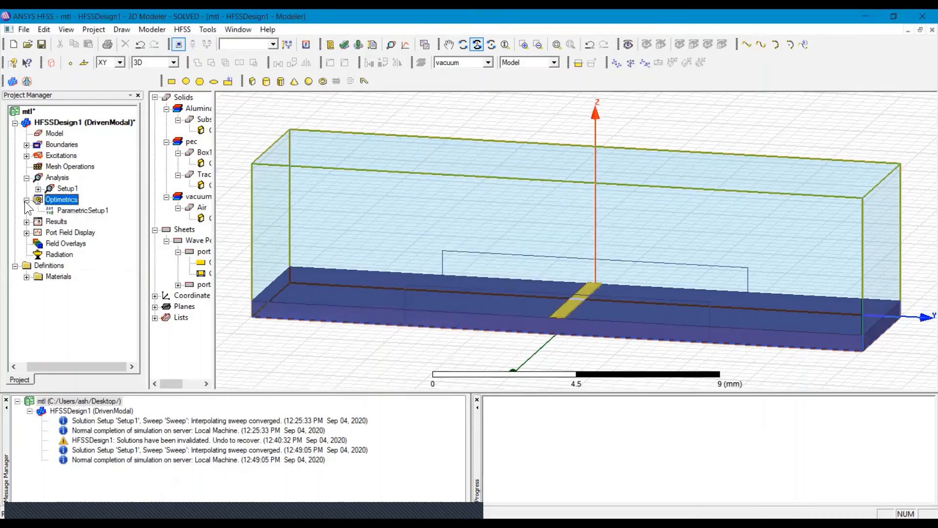
{"action": "right_click", "coordinate": [82, 210]}
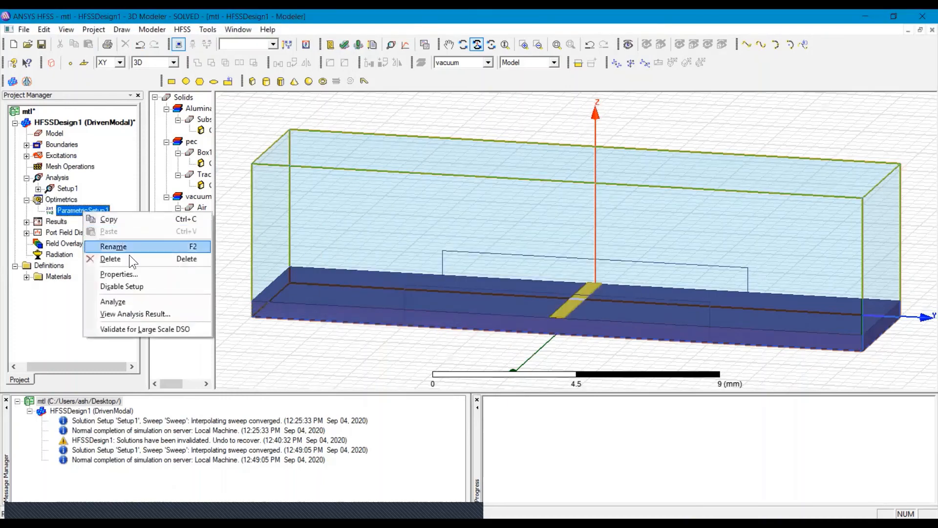
{"action": "left_click", "coordinate": [131, 302]}
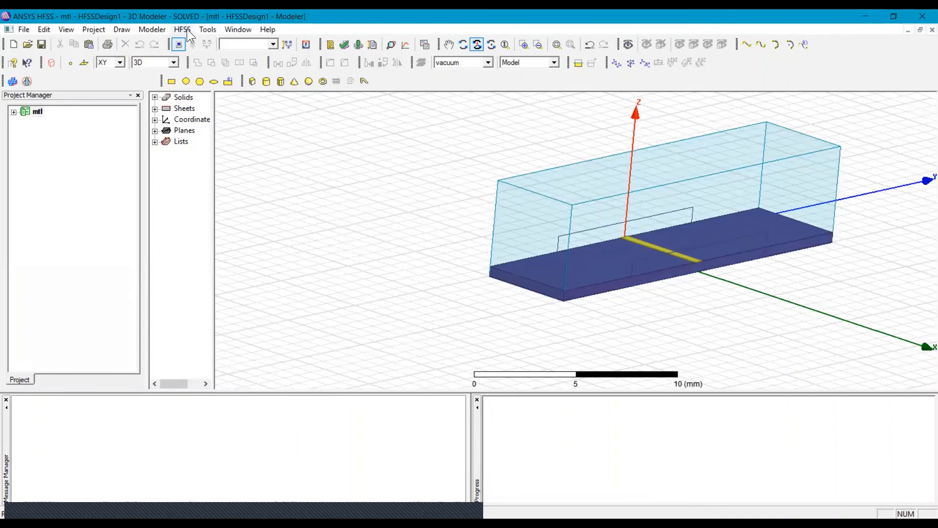
Create a rectangular modal solution data plot of im(Gamma(p1:2)) against Freq from Setup1 : Sweep
{"action": "left_click", "coordinate": [187, 31]}
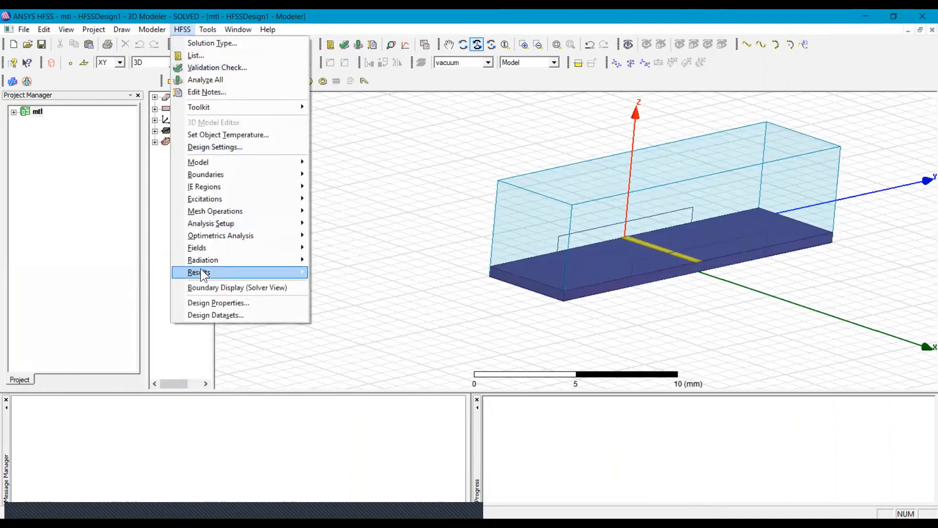
{"action": "mouse_move", "coordinate": [205, 272]}
{"action": "mouse_move", "coordinate": [368, 272]}
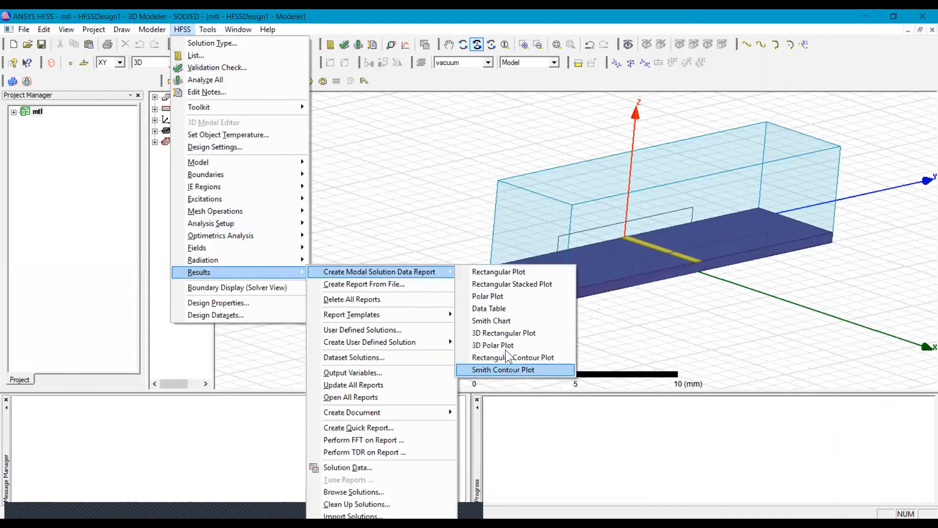
{"action": "left_click", "coordinate": [514, 272]}
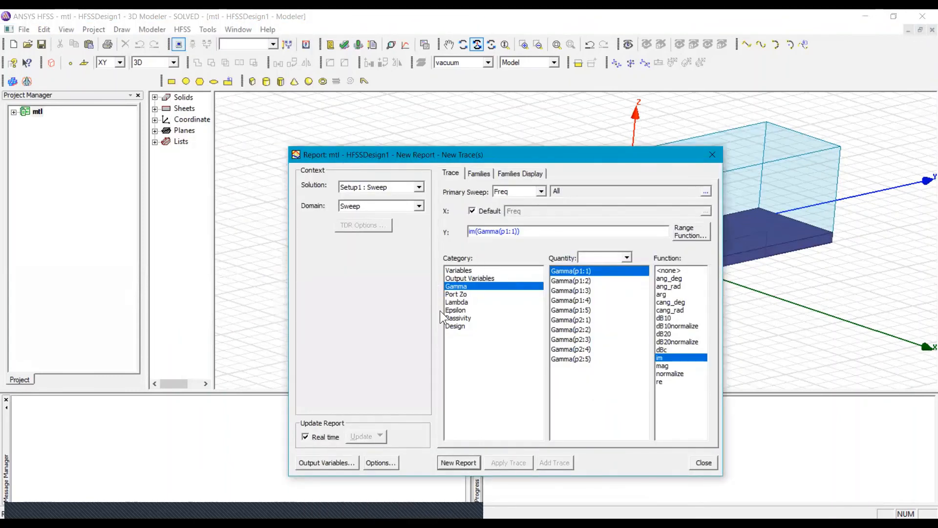
{"action": "left_click", "coordinate": [580, 281]}
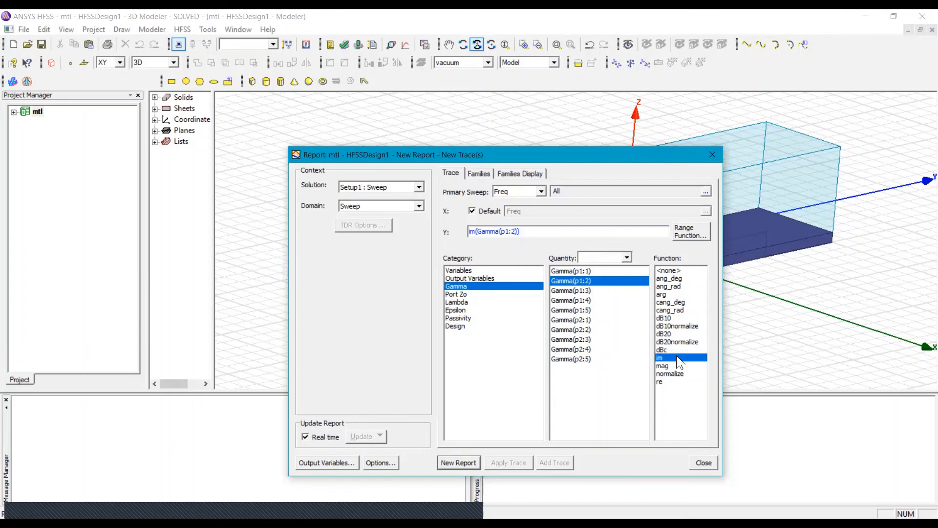
{"action": "left_click", "coordinate": [456, 464]}
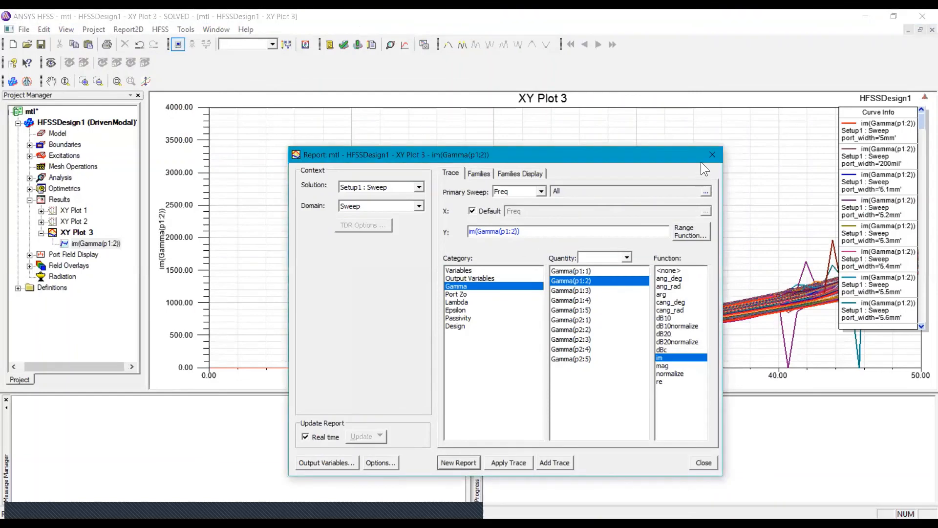
{"action": "left_click", "coordinate": [705, 154]}
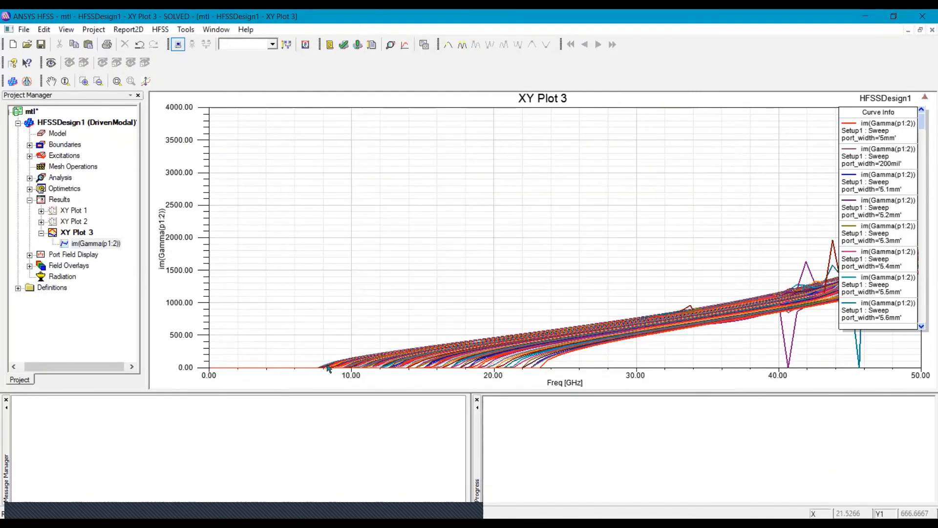
Highlight the port_width 5 mm curve and place a marker at its cutoff point, about 23.18 GHz
{"action": "mouse_move", "coordinate": [328, 368]}
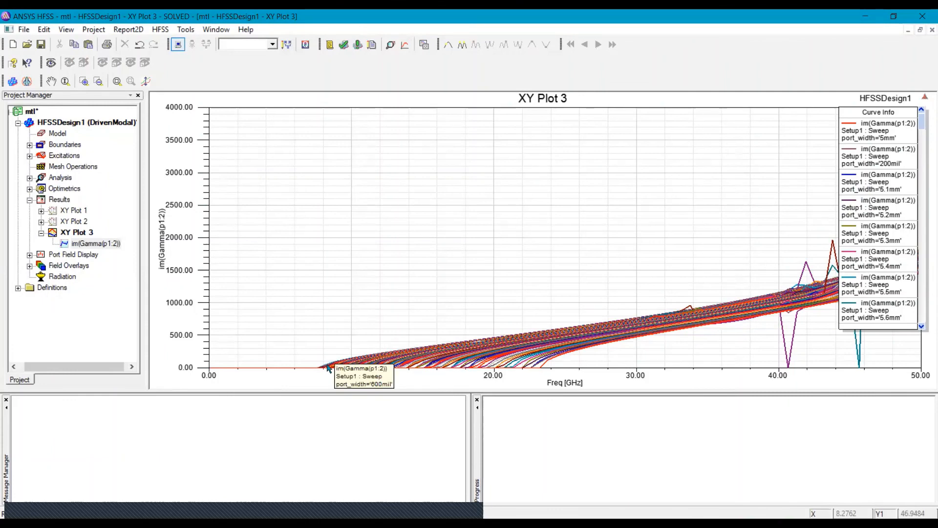
{"action": "left_click", "coordinate": [328, 367]}
{"action": "left_click", "coordinate": [861, 133]}
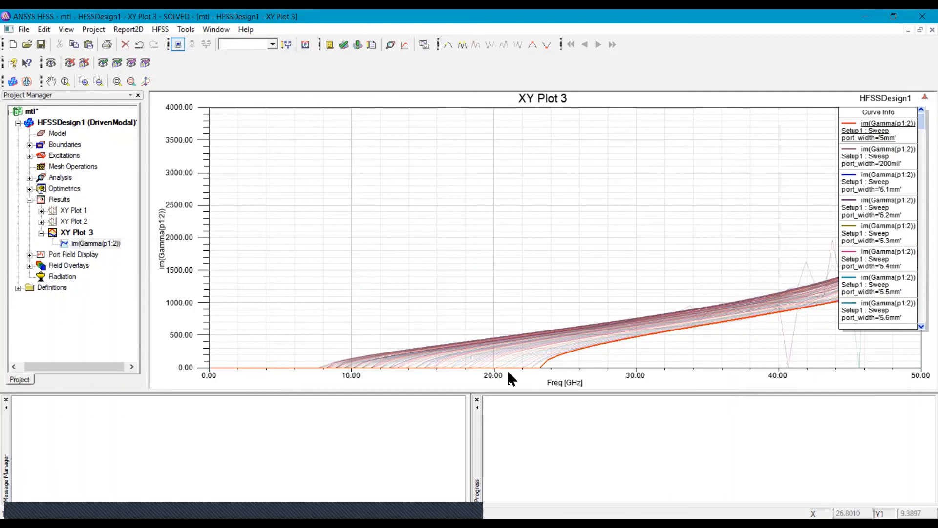
{"action": "left_click", "coordinate": [547, 373]}
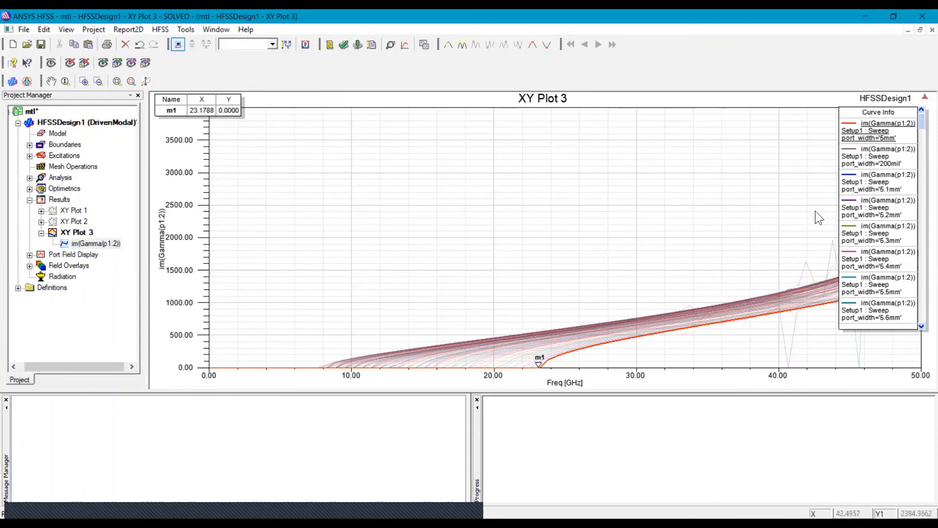
Highlight the port_width 5.5 mm curve, place a marker at its cutoff point, about 21.31 GHz, and close the plot
{"action": "left_click", "coordinate": [873, 261]}
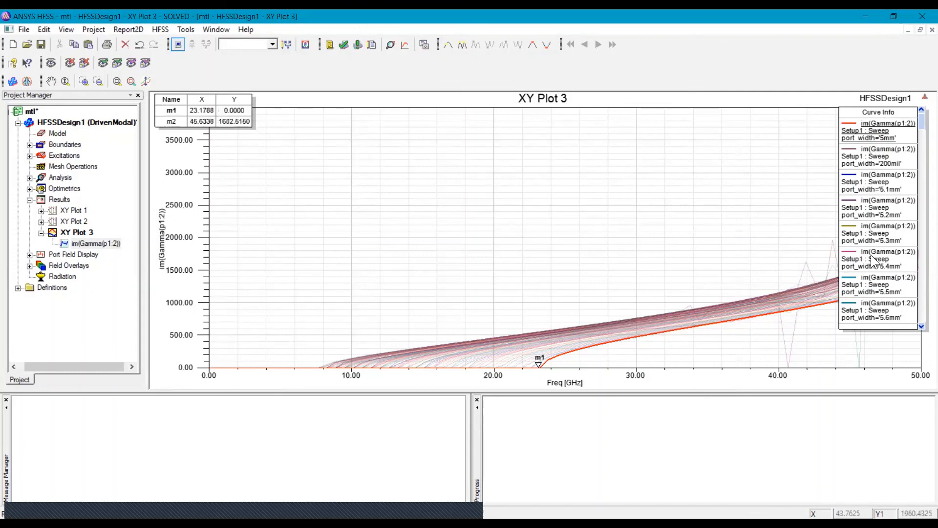
{"action": "left_click", "coordinate": [874, 261]}
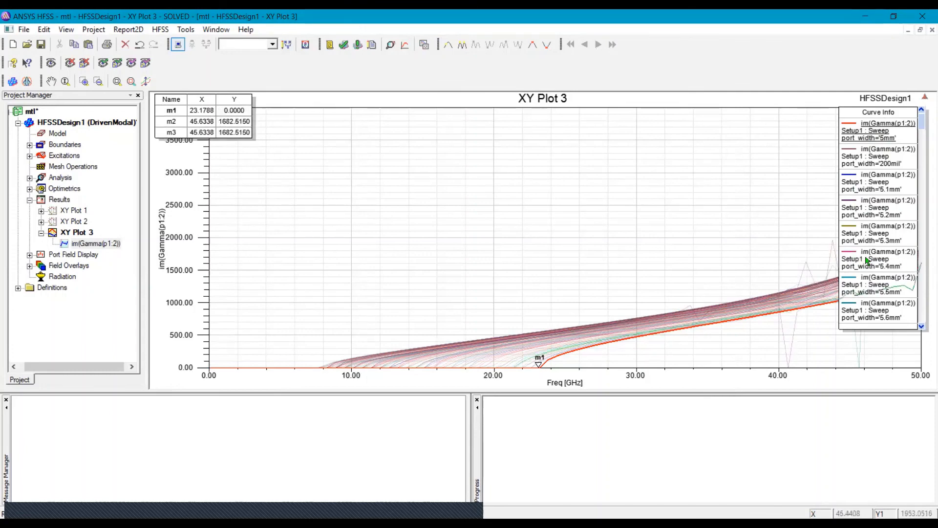
{"action": "left_click", "coordinate": [868, 261]}
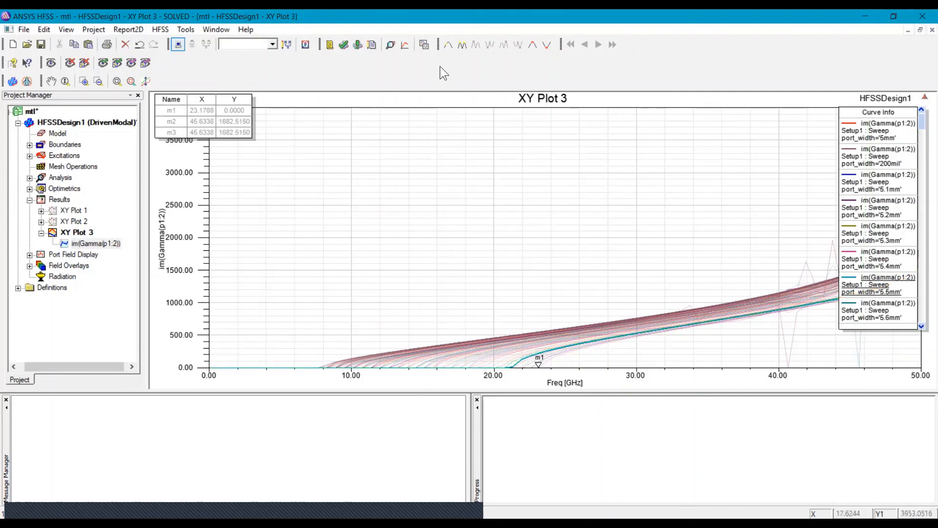
{"action": "left_click", "coordinate": [447, 45]}
{"action": "left_click", "coordinate": [513, 373]}
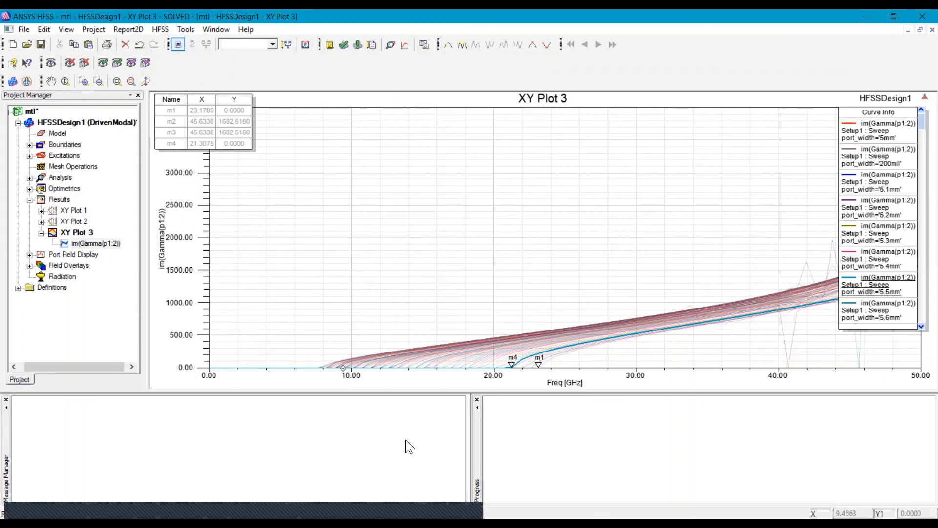
{"action": "left_click", "coordinate": [925, 31]}
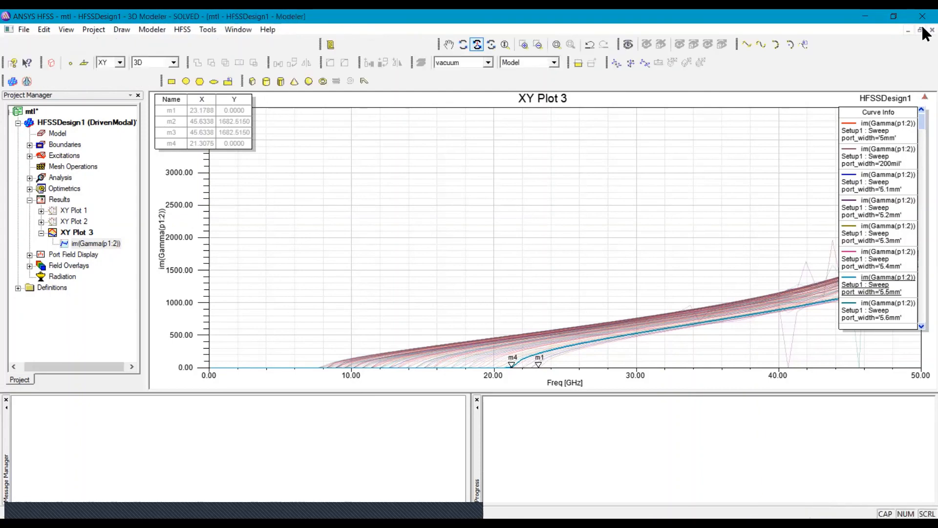